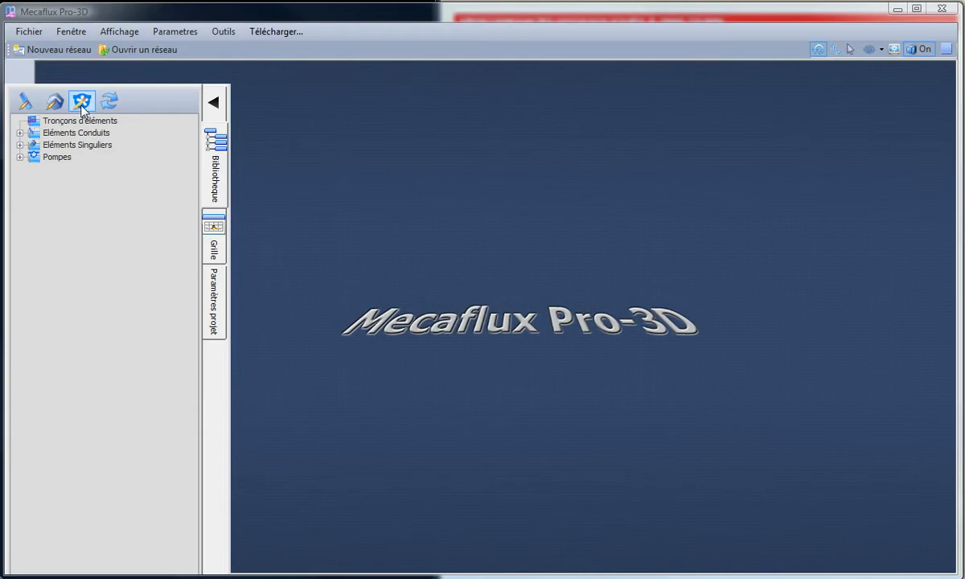
- Browse the pump library and look through the pump files of the VML VMLC VMLD 300 series
click(19, 158)
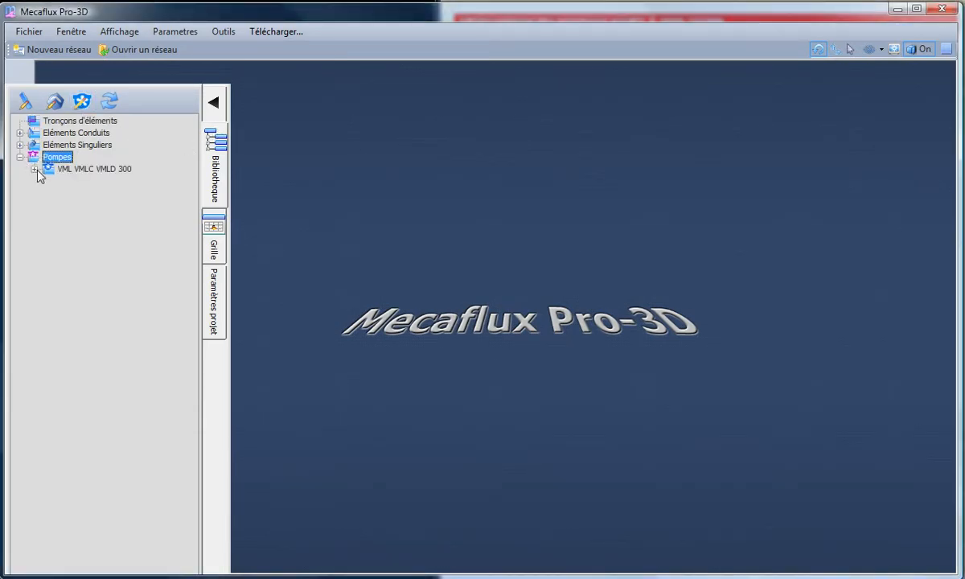
click(82, 171)
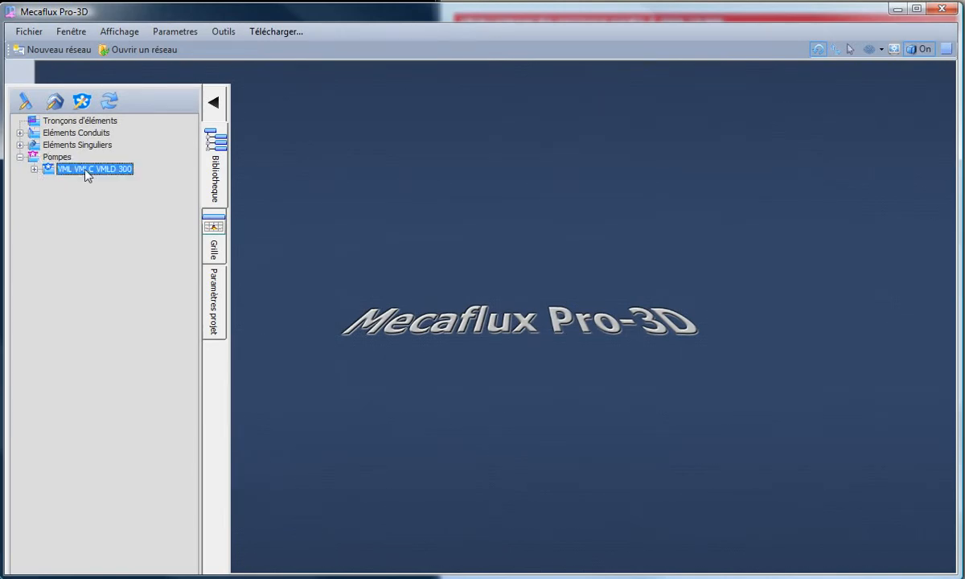
click(35, 168)
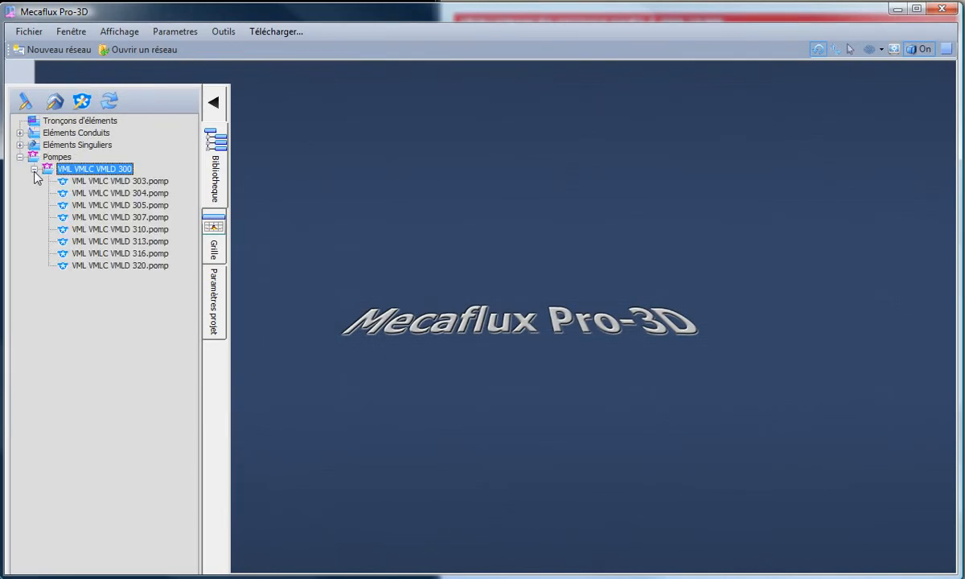
click(102, 181)
click(114, 205)
click(115, 217)
click(116, 229)
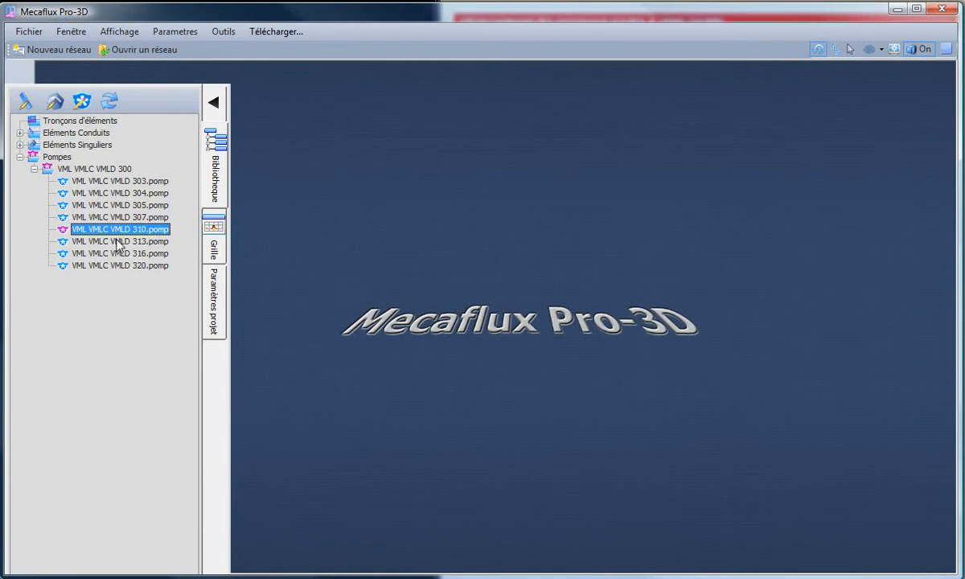
click(116, 241)
click(118, 254)
click(116, 265)
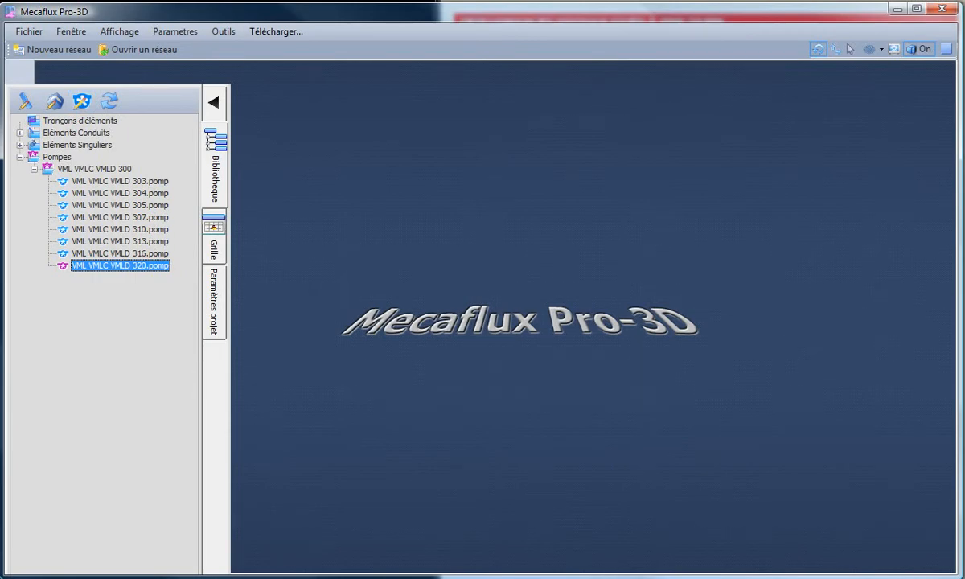
- Open the generator creation form and bring up the Multi-V hydraulic performance chart alongside it
key(alt+Tab)
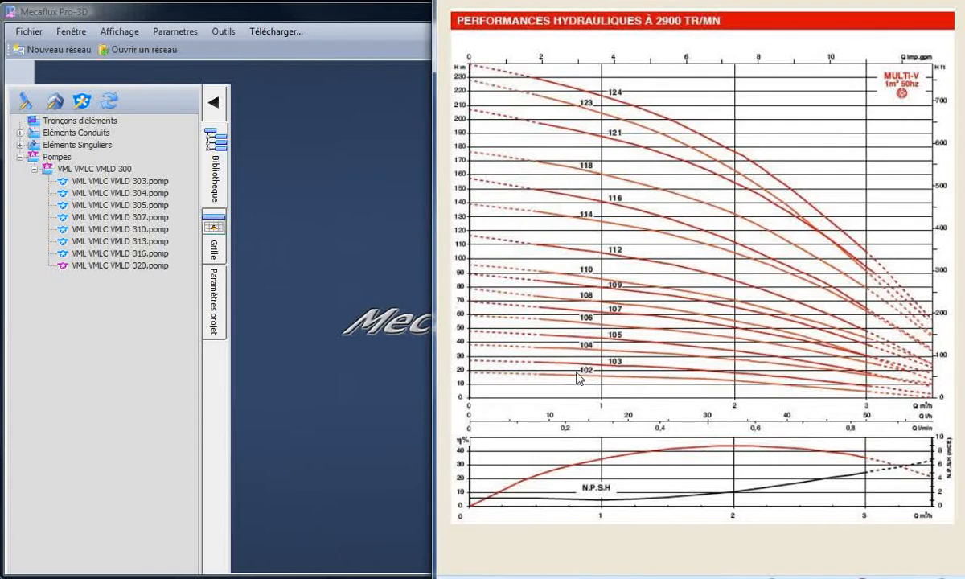
drag(578, 374, 597, 373)
click(81, 103)
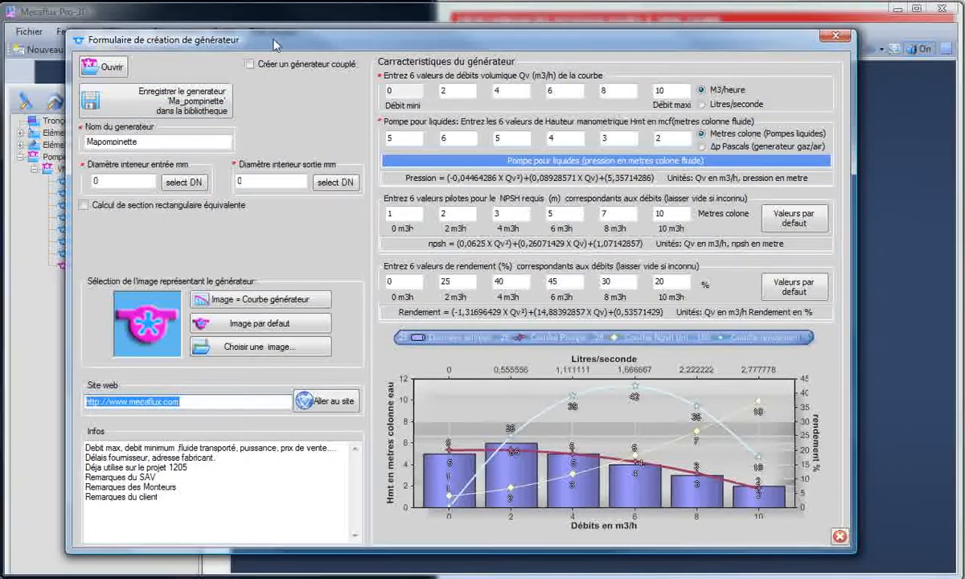
mouse_move(274, 48)
mouse_down()
mouse_move(359, 42)
mouse_move(276, 45)
mouse_up()
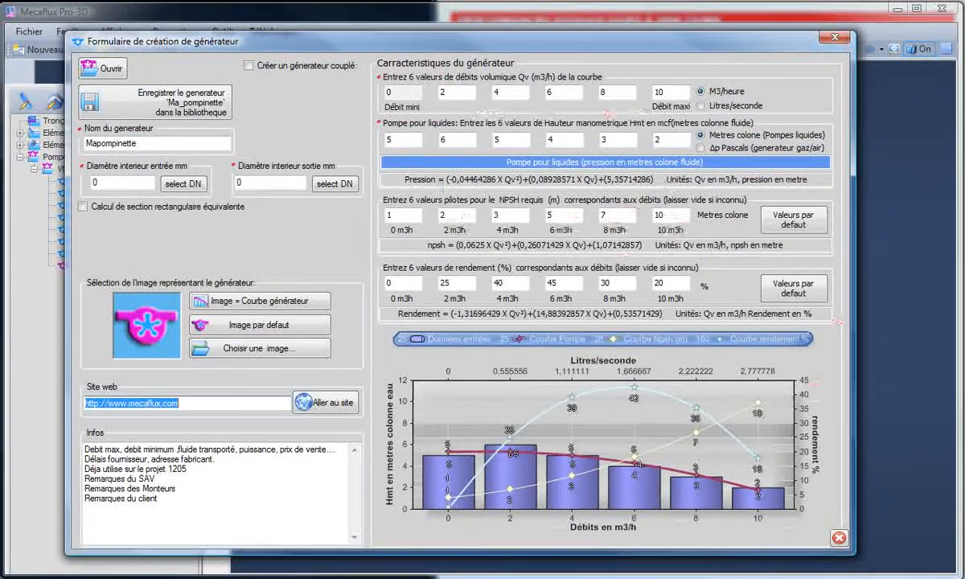
click(562, 3)
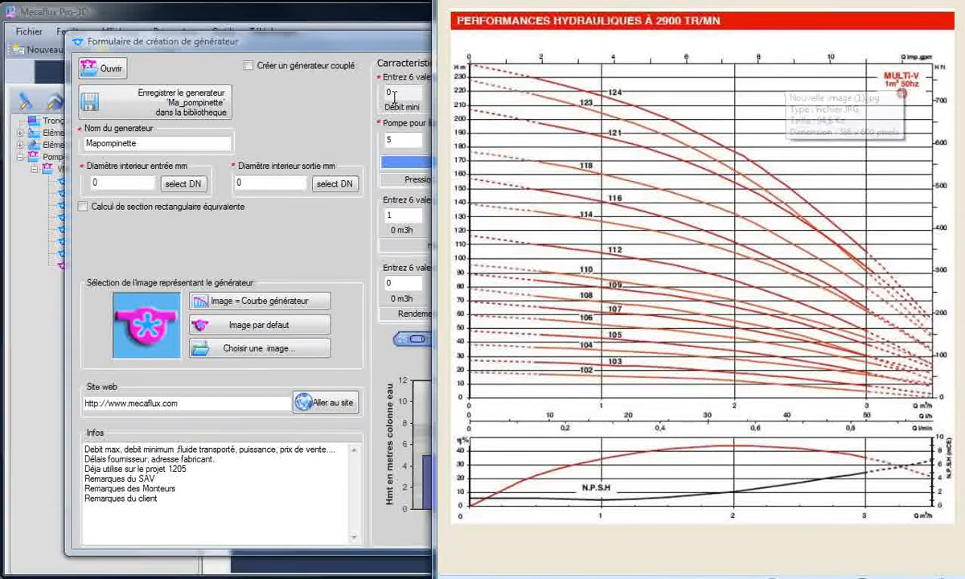
- Name the new generator "multi V 1 m3h" and move the creation form out of the way
click(71, 145)
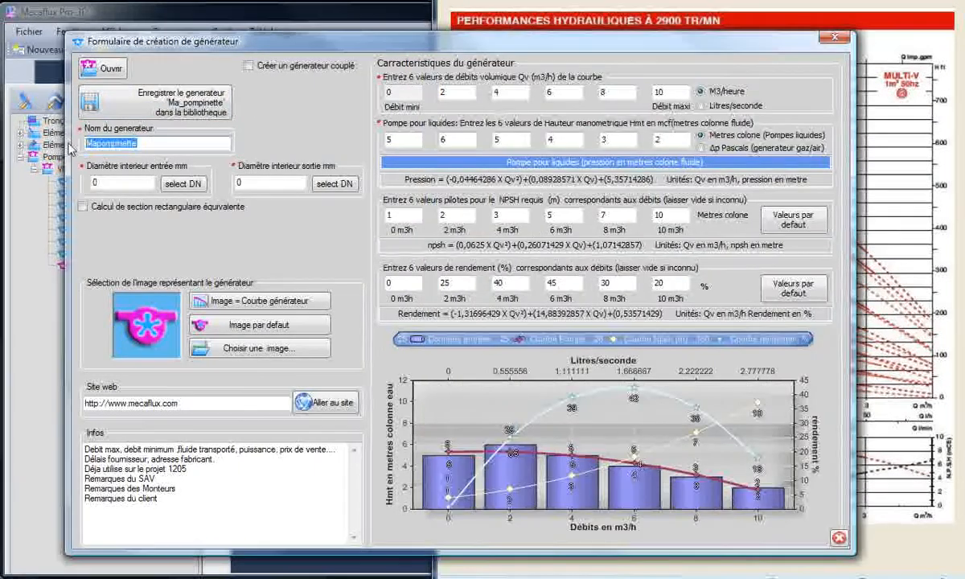
text(multi V 1 m3h)
drag(262, 42, 202, 28)
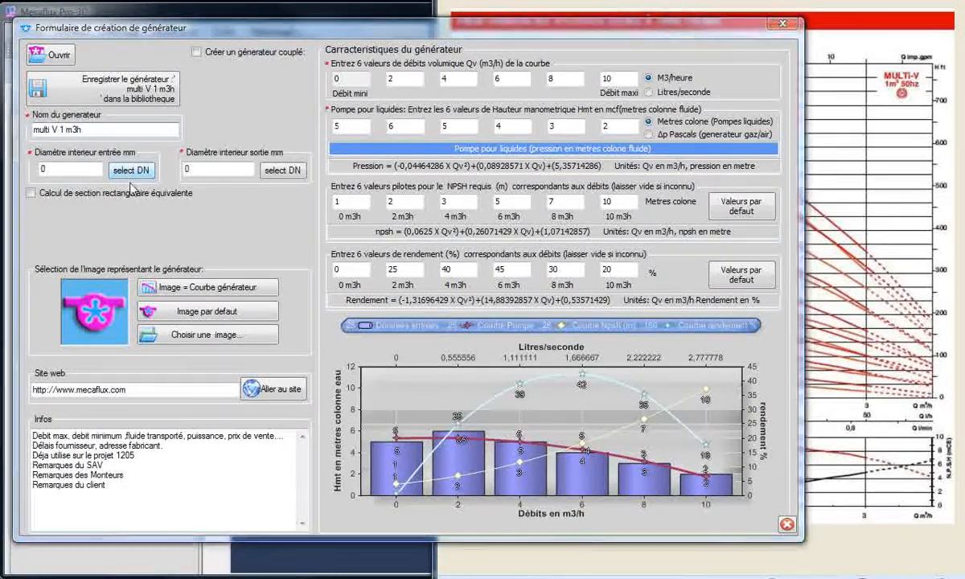
- View the standard diameter table for the generator's inlet and close it without choosing a size
click(128, 171)
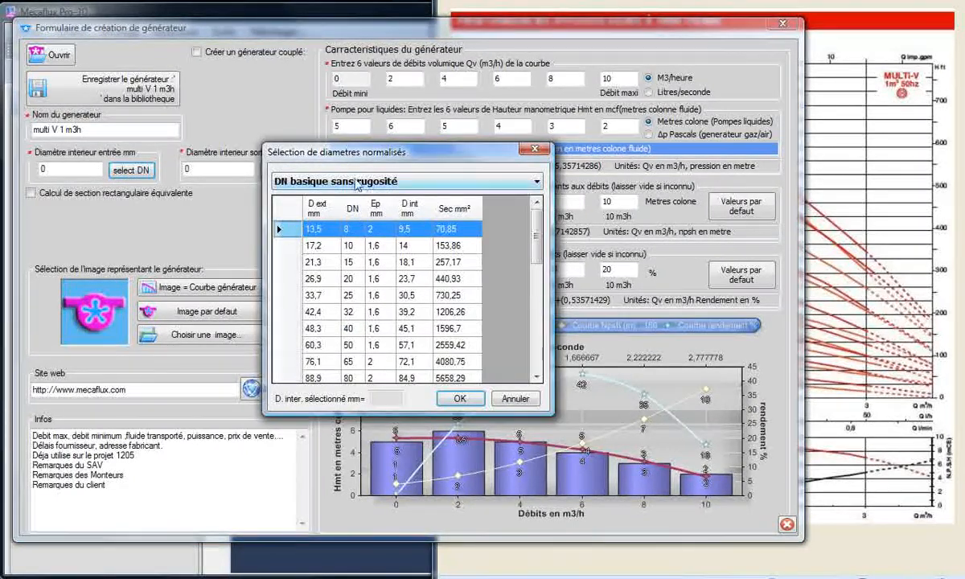
drag(428, 160, 340, 137)
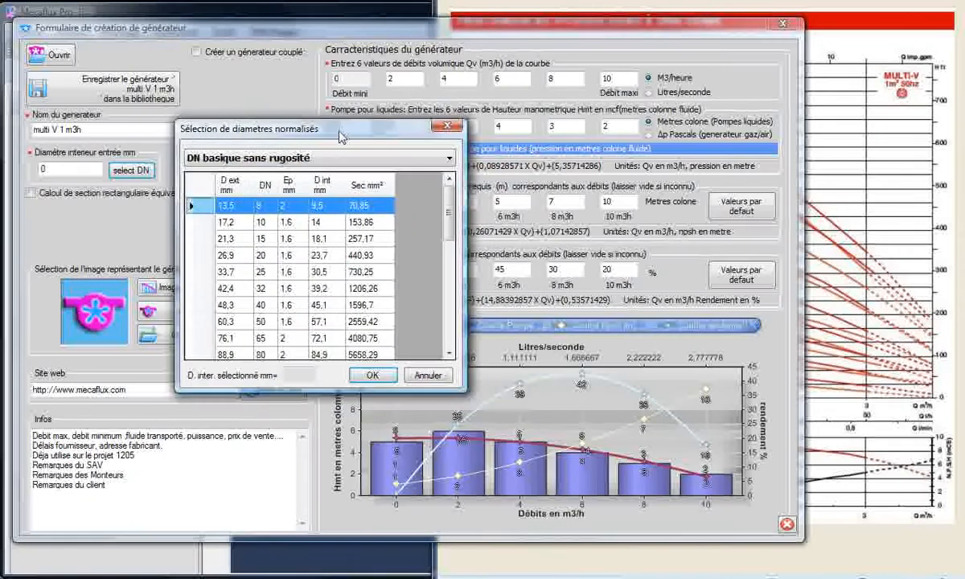
click(426, 376)
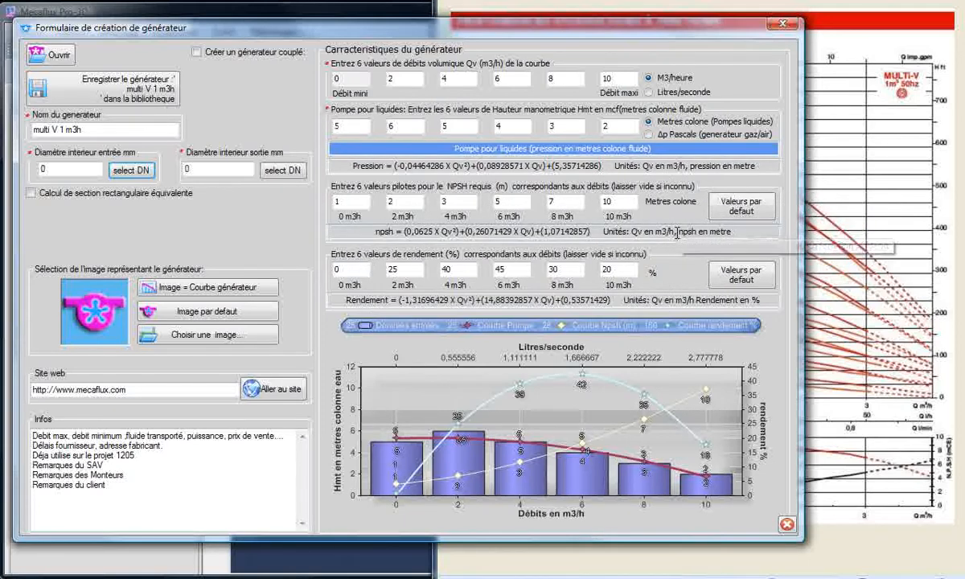
- Set the second to sixth flow values of the pump curve to 1, 1,5, 2, 2,5 and 3 m3/h
mouse_move(677, 232)
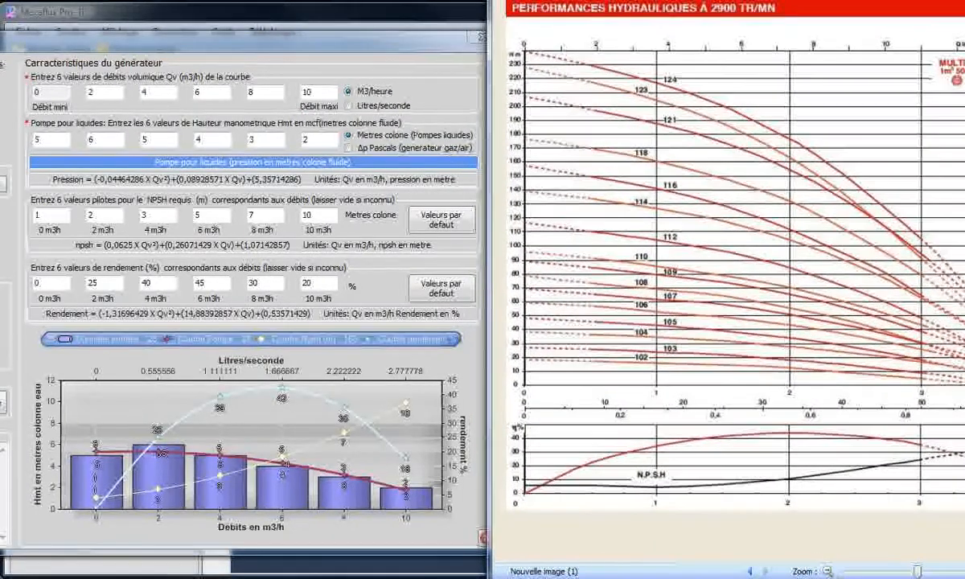
mouse_move(286, 40)
mouse_down()
mouse_move(287, 30)
mouse_move(276, 32)
mouse_up()
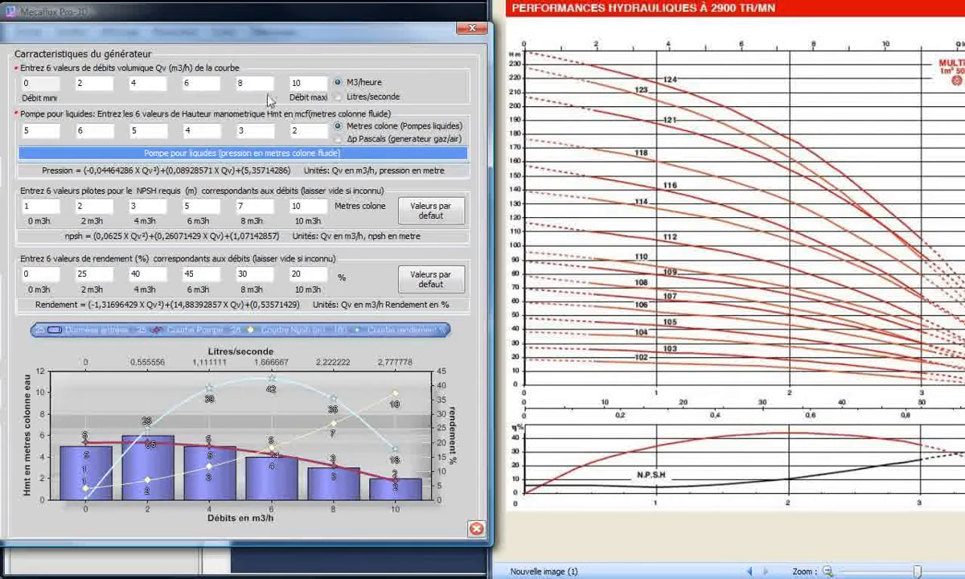
mouse_move(299, 82)
mouse_down()
mouse_move(270, 80)
mouse_move(285, 86)
mouse_up()
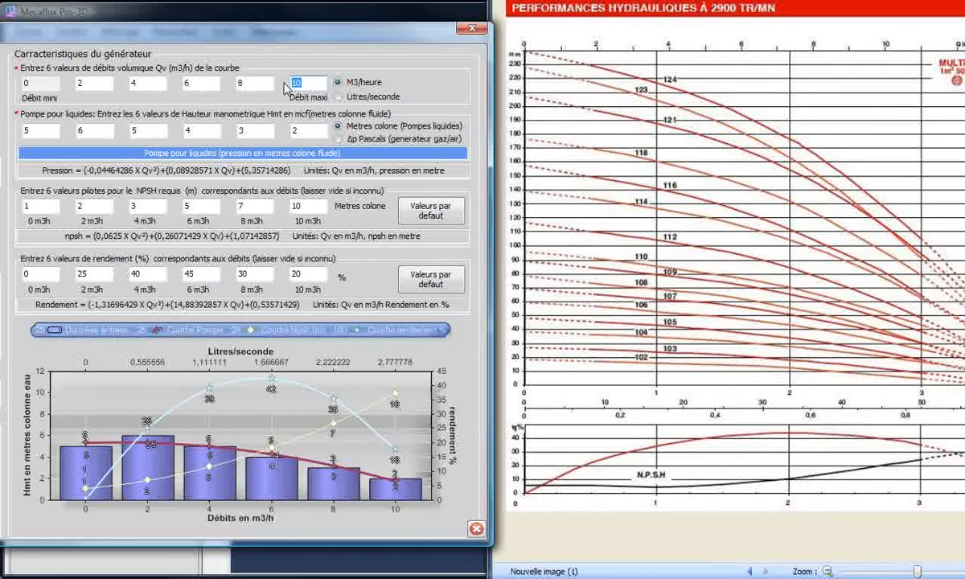
text(3)
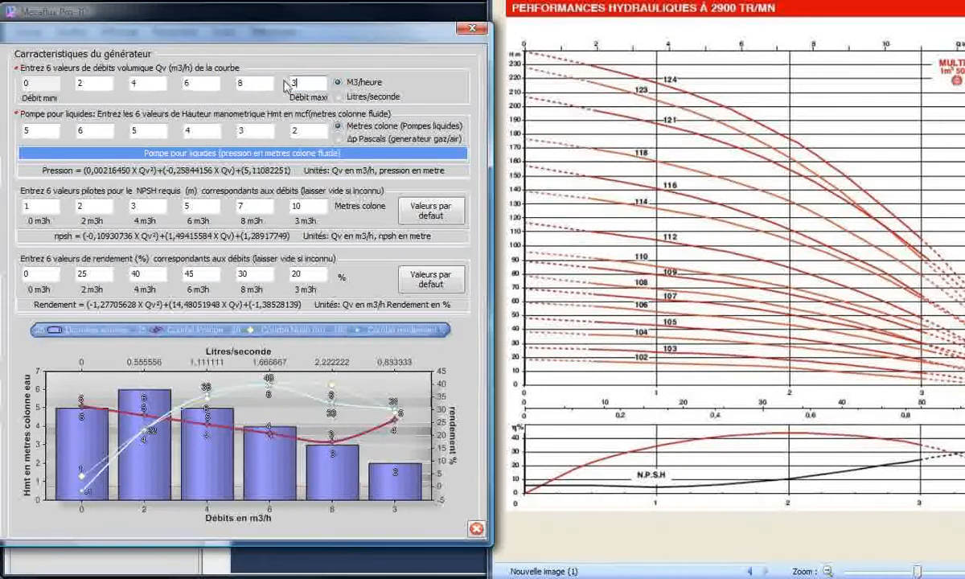
drag(254, 87, 127, 83)
text(2,521,5)
drag(85, 82, 66, 83)
text(1)
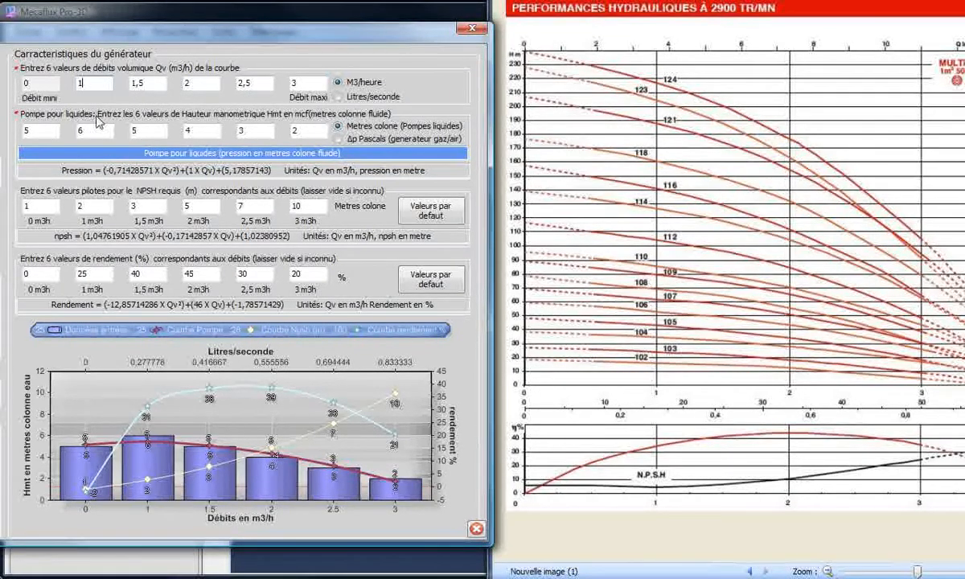
- Extend the generator's name to "multi V 1 m3h 124 mm"
double_click(38, 130)
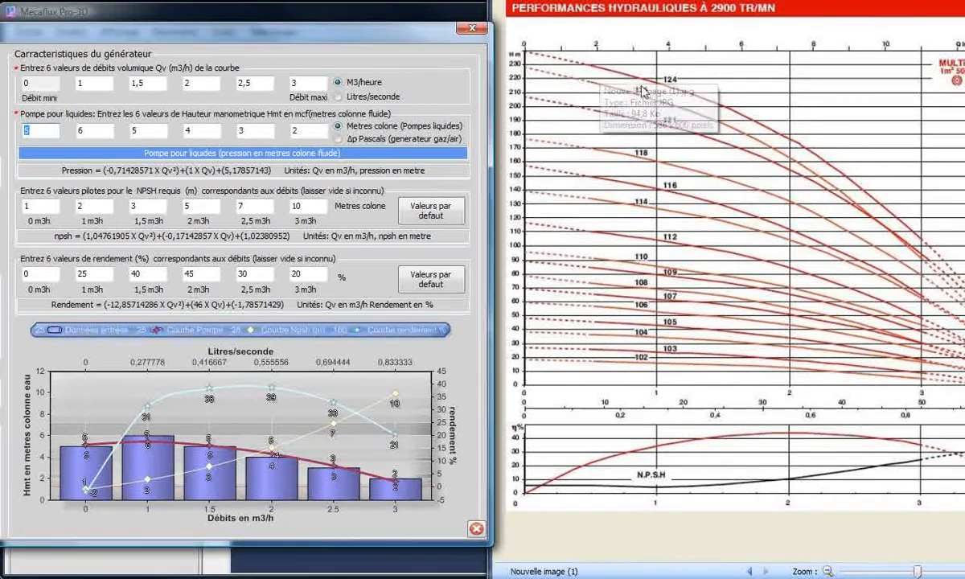
drag(1, 34, 338, 43)
click(162, 141)
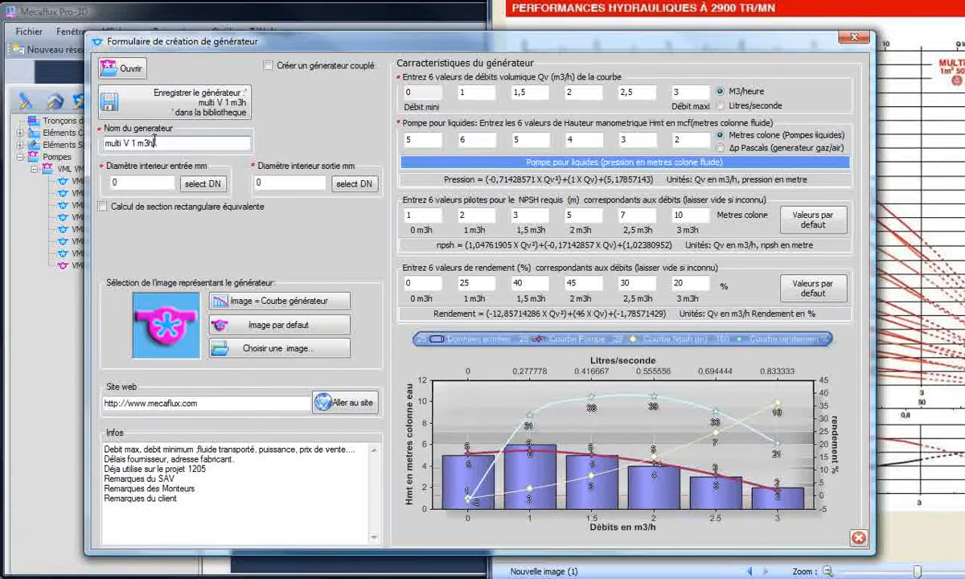
text(1)
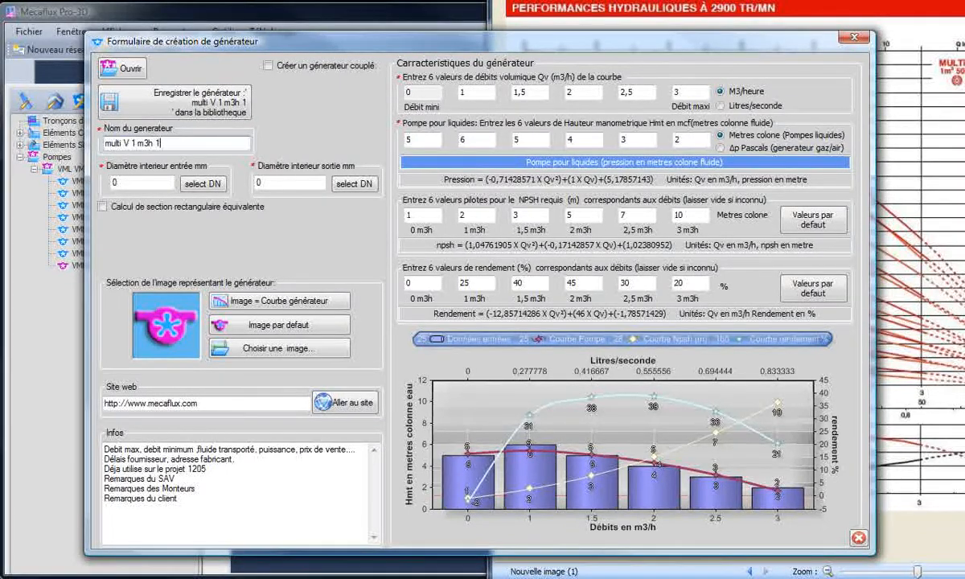
text(24 mm)
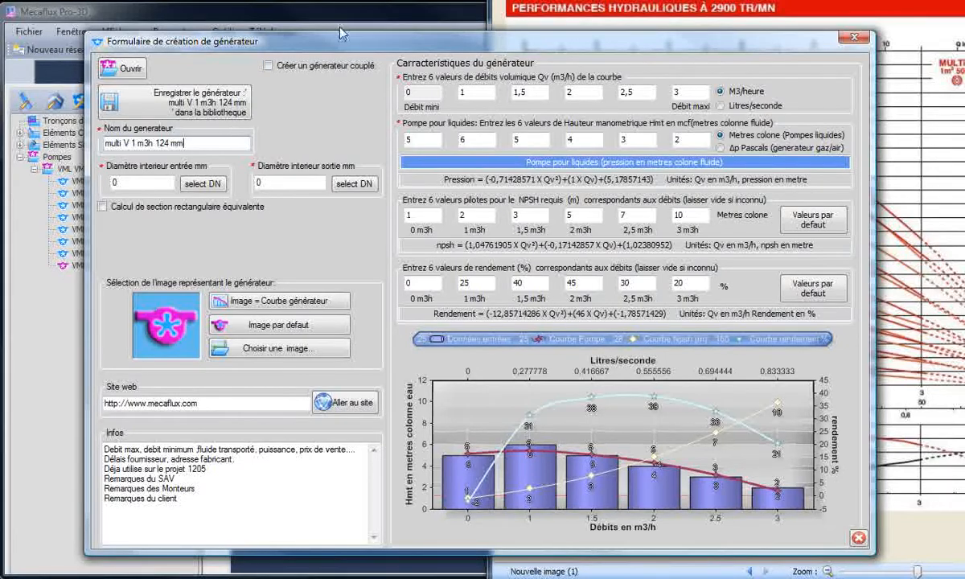
- Place the form beside the chart and set the first three head values to 240, 218 and 200 metres
drag(426, 45, 75, 36)
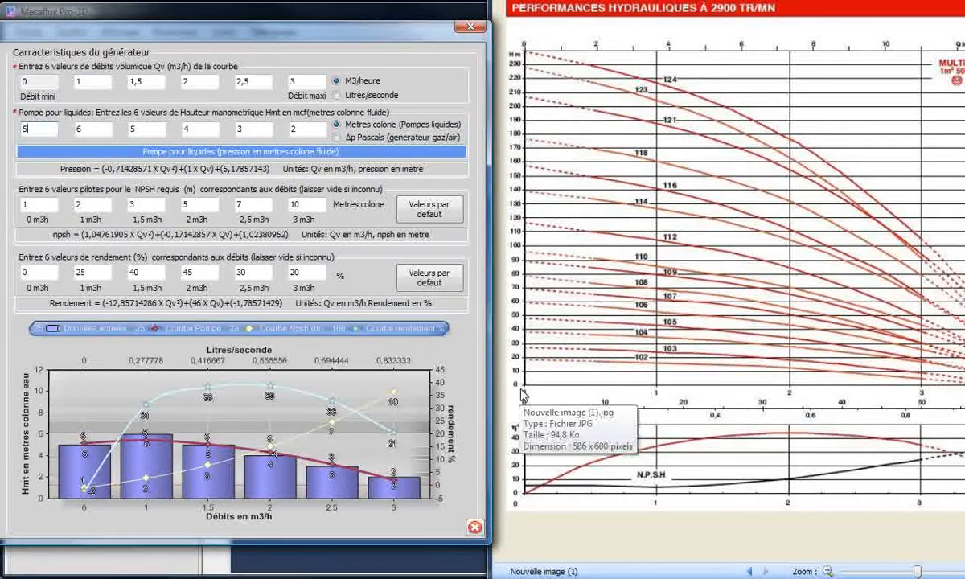
key(BackSpace)
text(240)
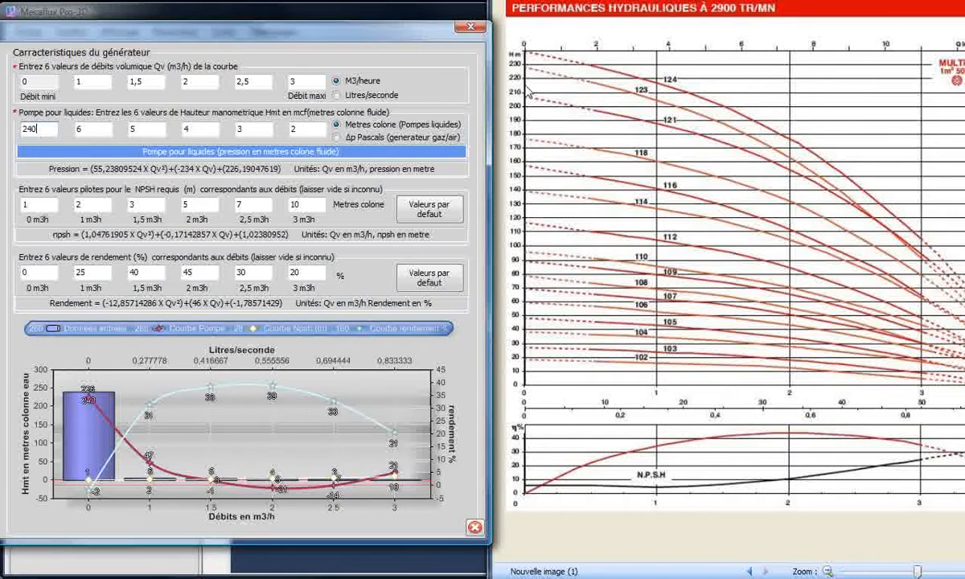
double_click(90, 130)
text(218)
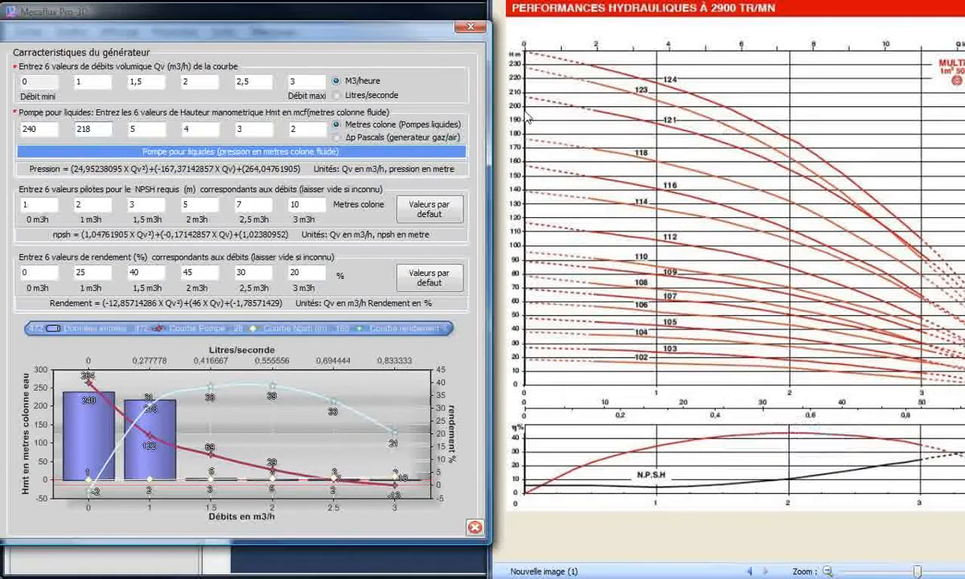
drag(157, 130, 86, 132)
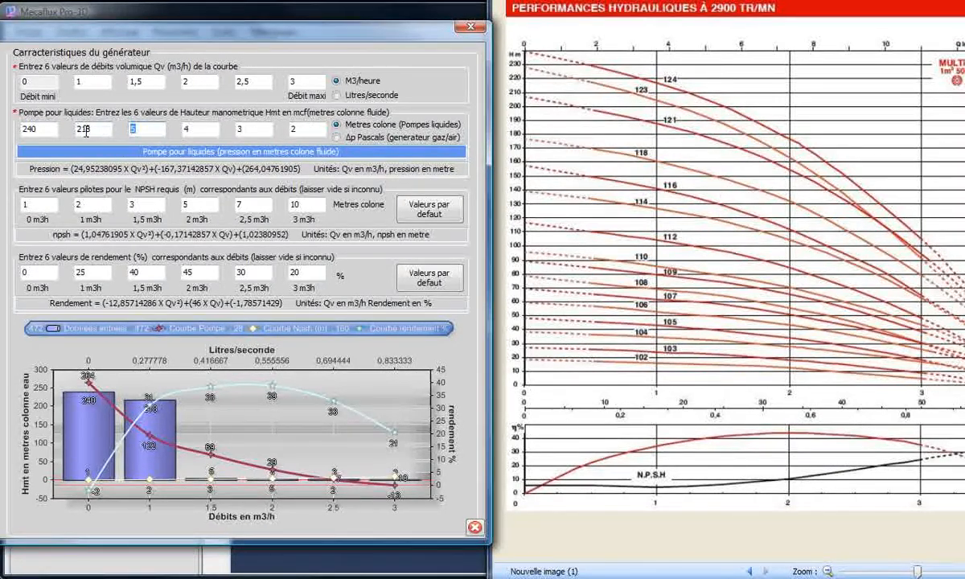
text(200)
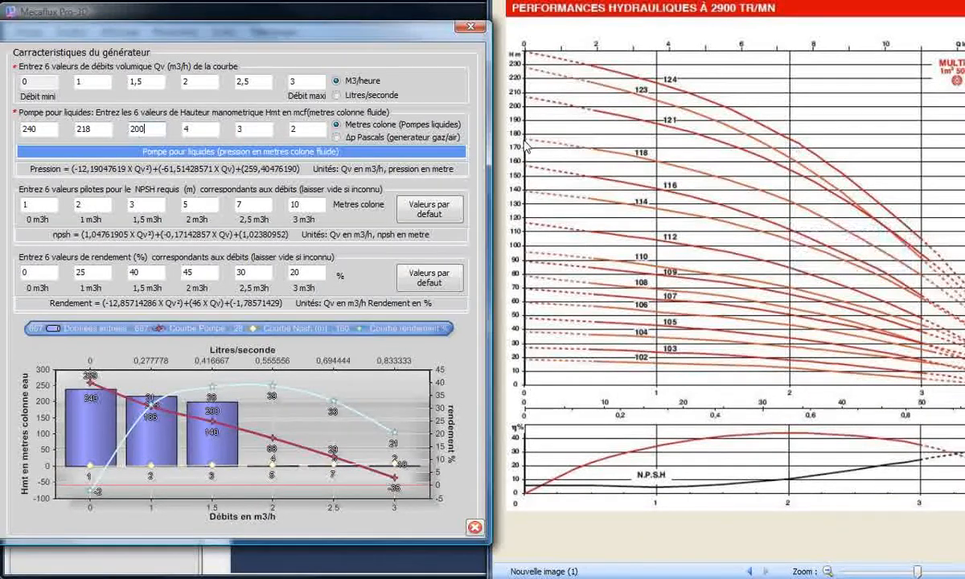
- Set the last three head values of the pump curve to 178, 145 and 105 metres
double_click(195, 128)
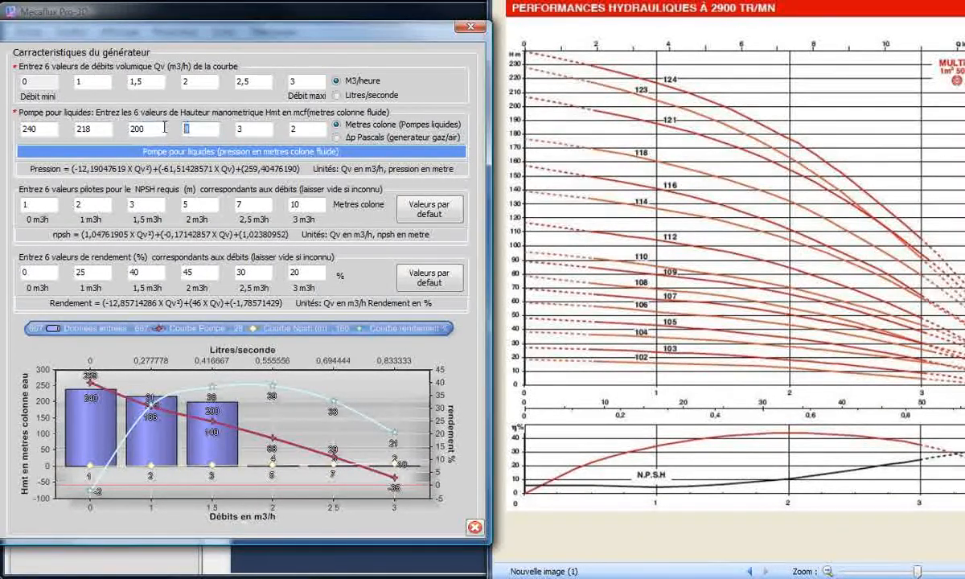
text(178)
double_click(235, 128)
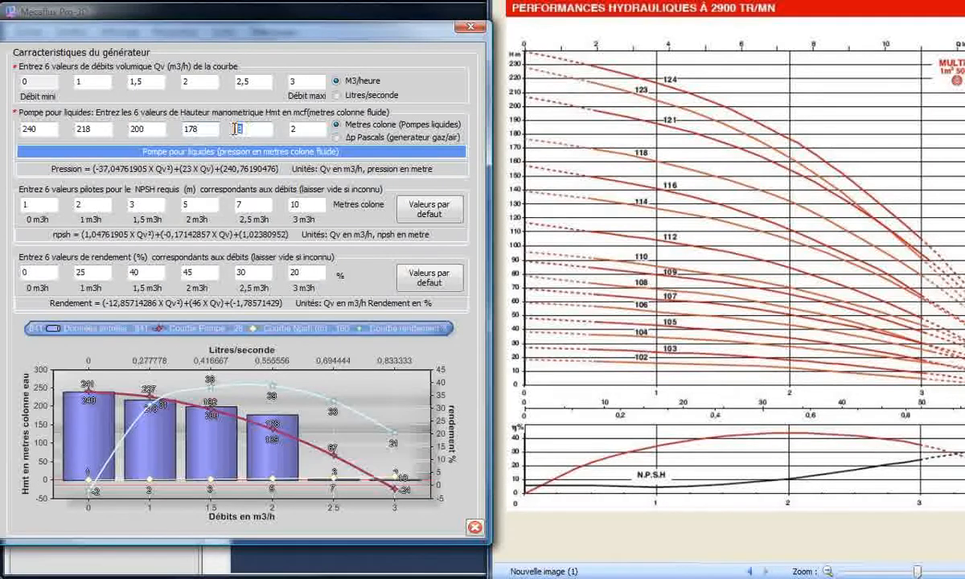
text(145)
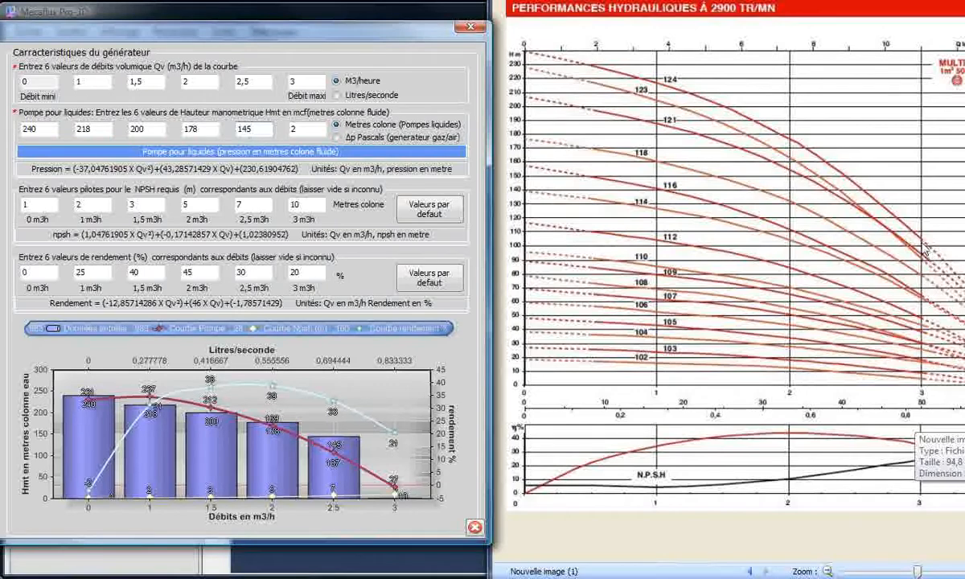
double_click(301, 131)
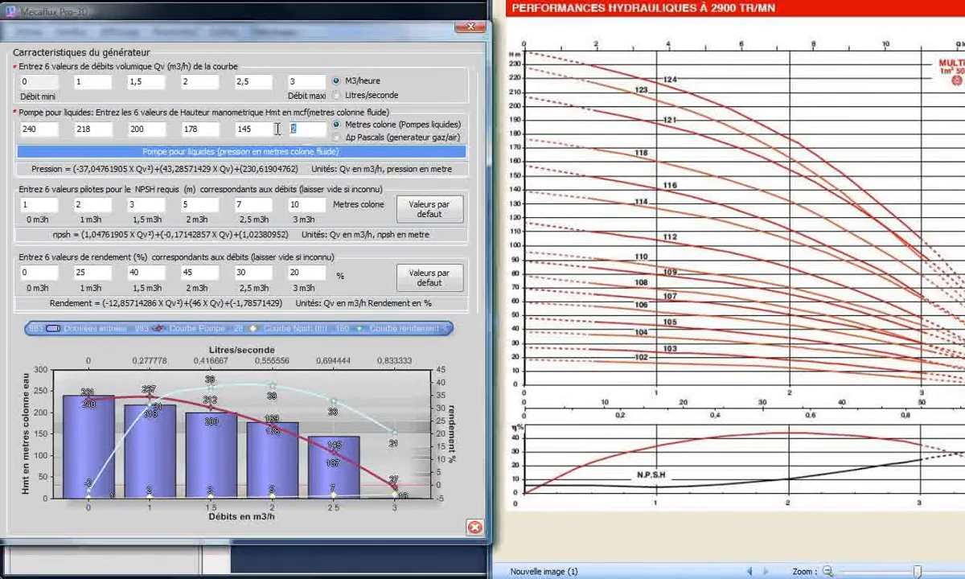
text(105)
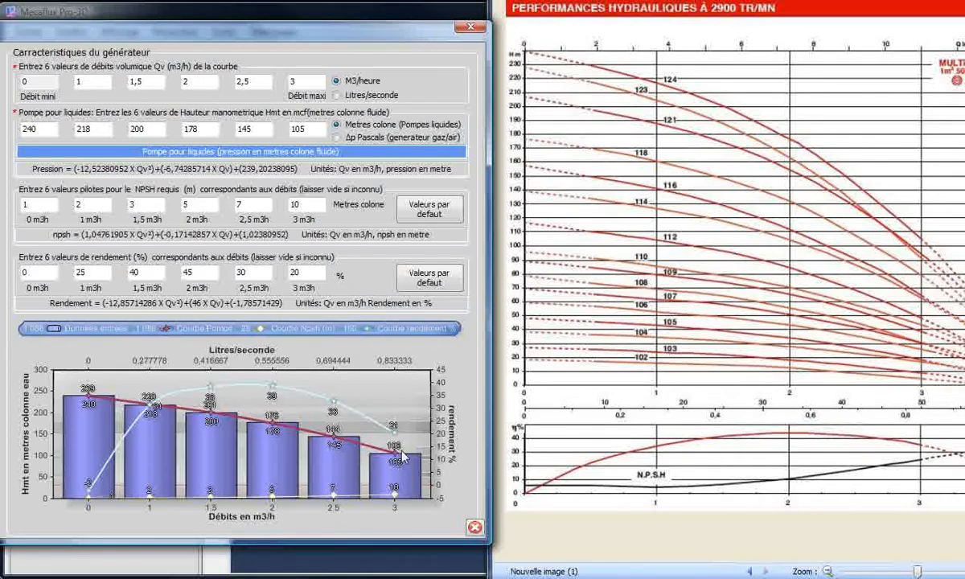
- Highlight the pressure equation calculated for the pump curve and check it against the entered flow values
click(304, 169)
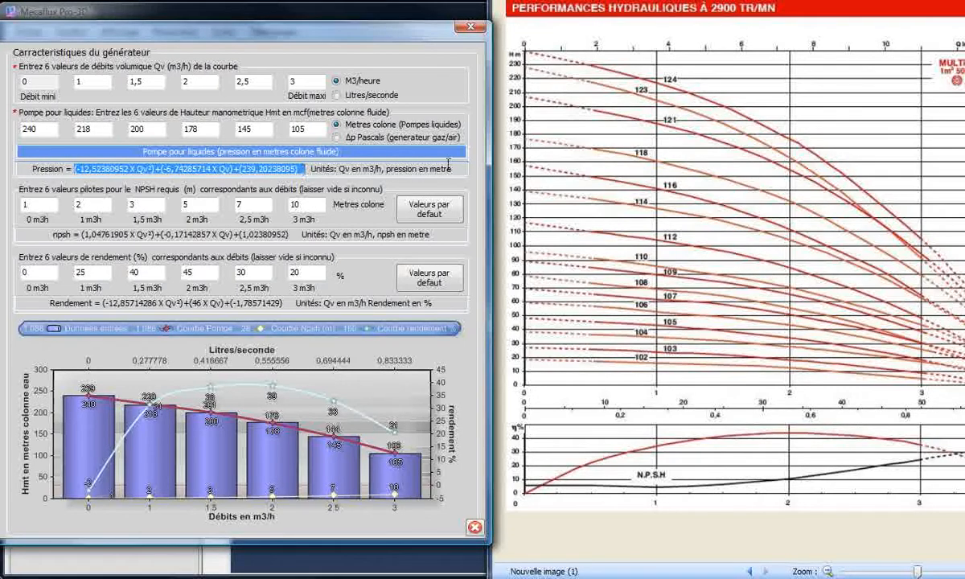
click(207, 82)
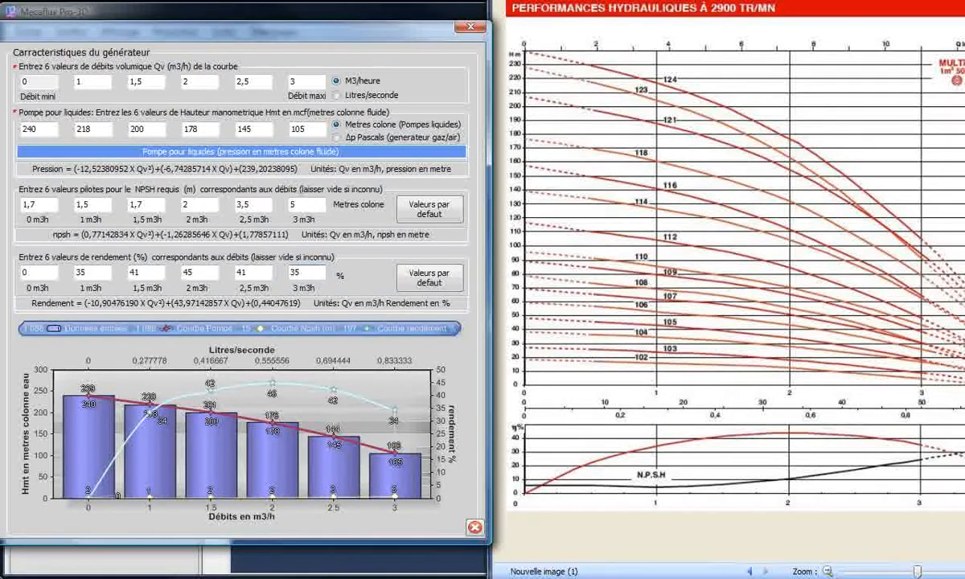
- Use the picture multi_v_pn_16.jpg as the image representing the generator
drag(0, 30, 270, 32)
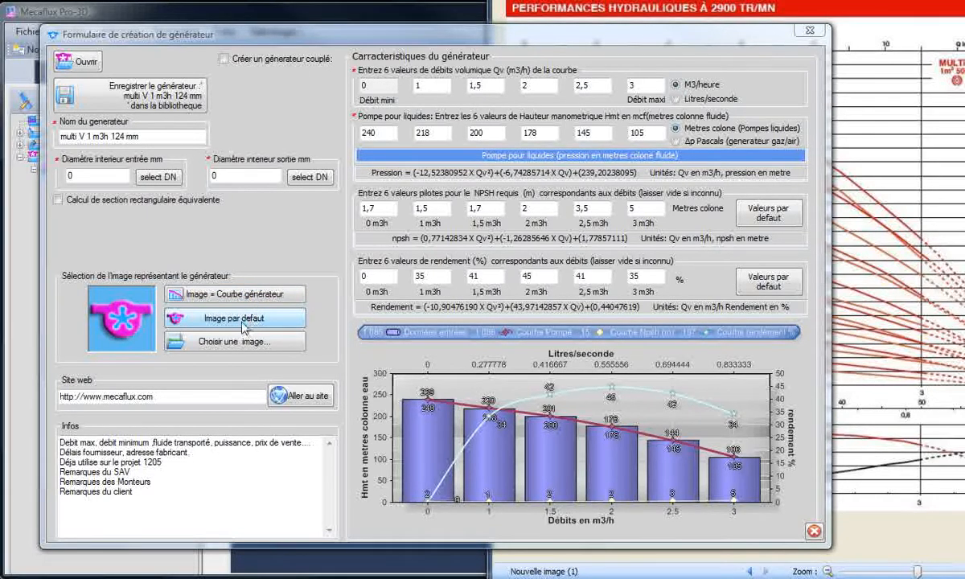
click(220, 346)
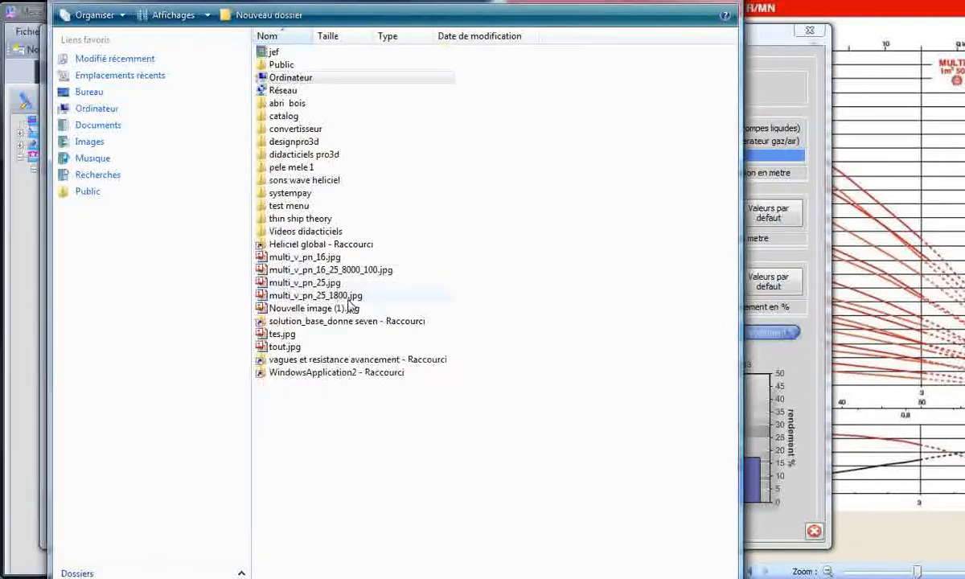
double_click(300, 259)
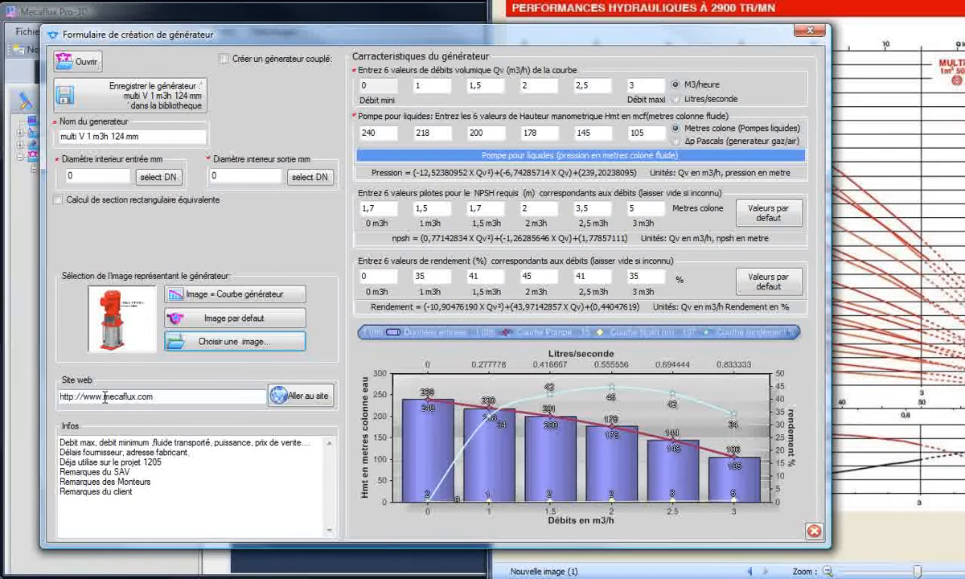
- Examine the generator's website address, its info notes and the options for creating a coupled generator
drag(105, 396, 134, 397)
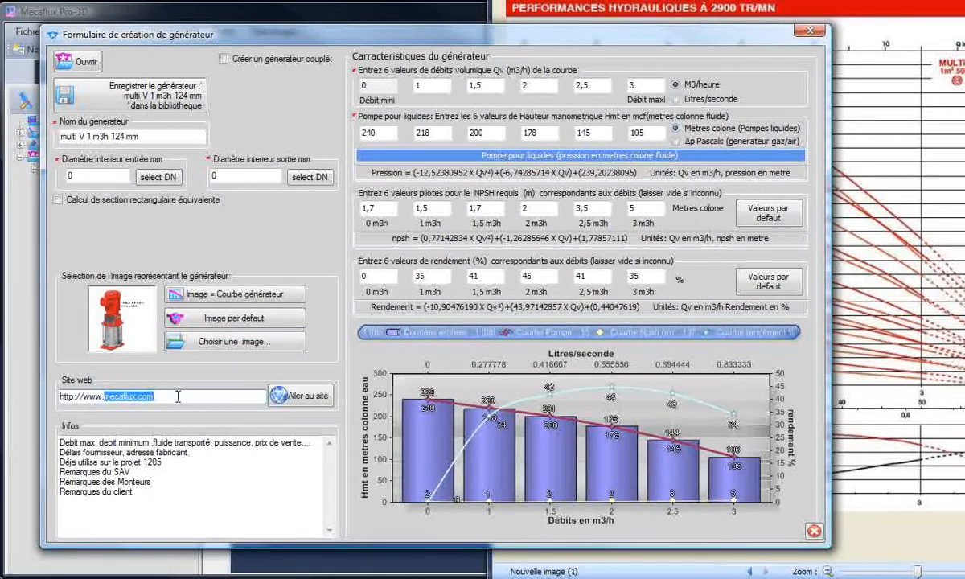
click(134, 397)
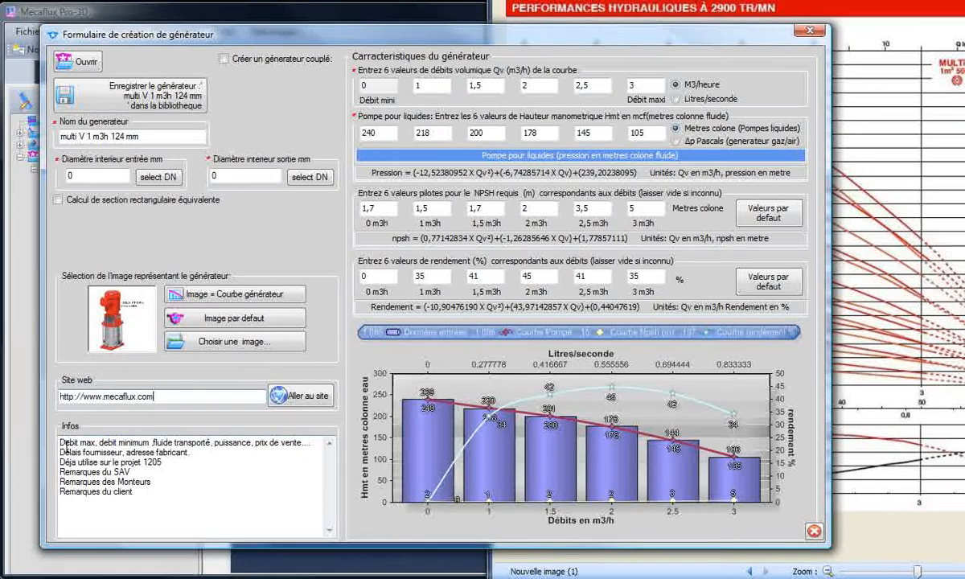
drag(62, 442, 146, 493)
click(175, 507)
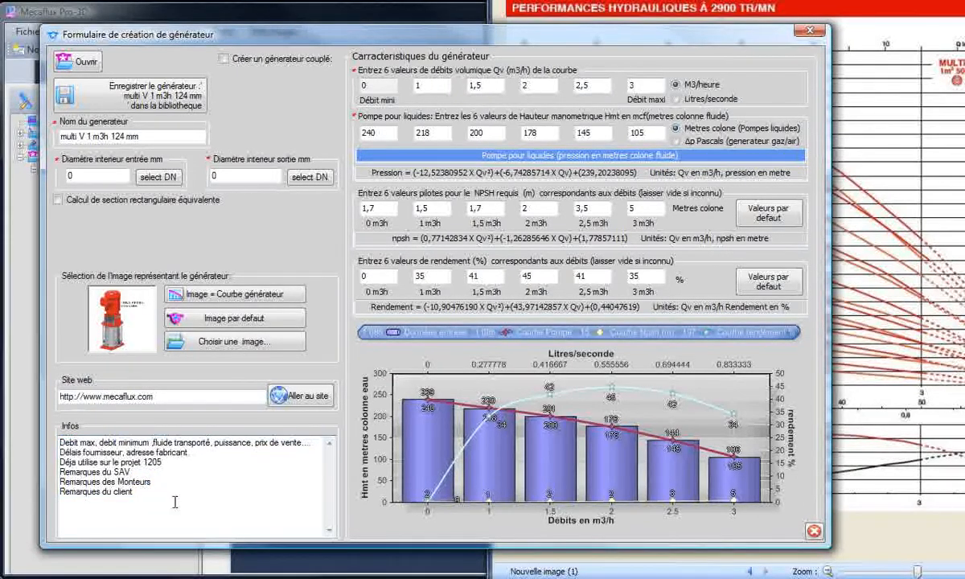
click(224, 59)
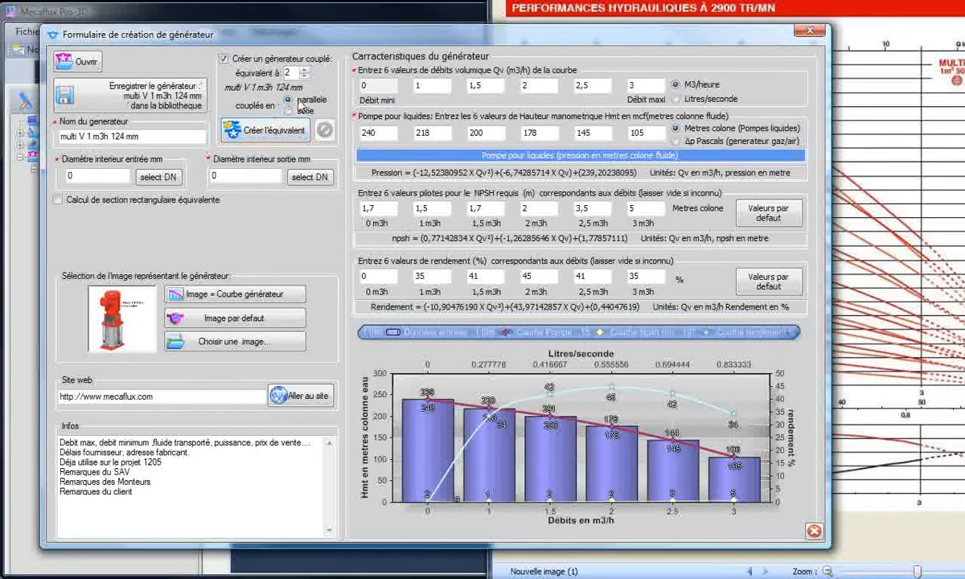
click(225, 60)
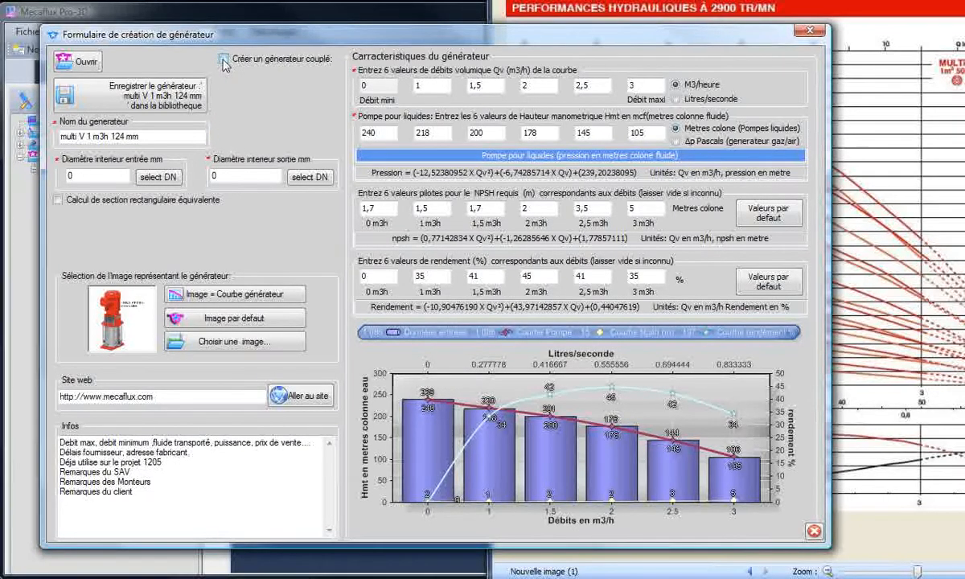
- Save the multi V 1 m3h 124 mm generator to the library and select its entry under Pompes
click(169, 102)
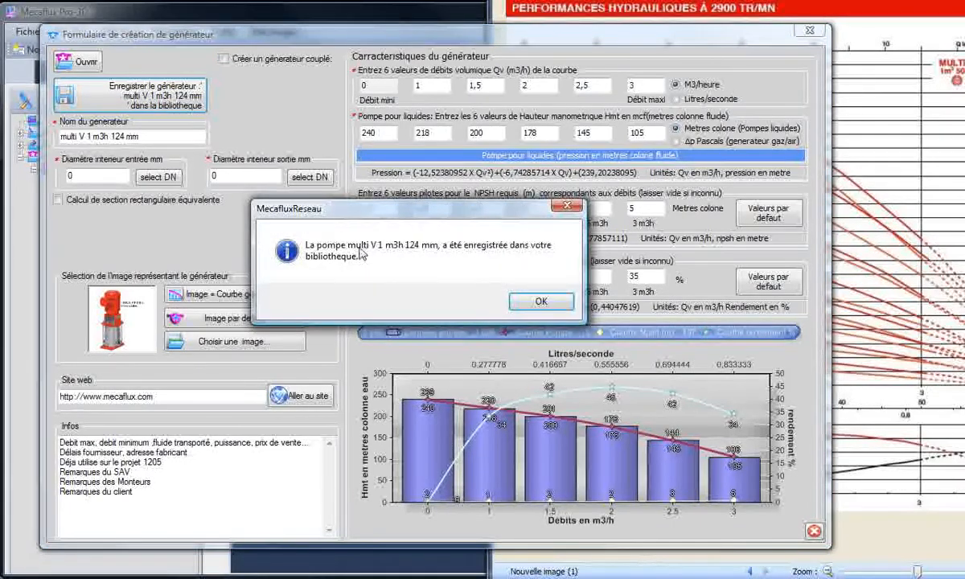
click(538, 300)
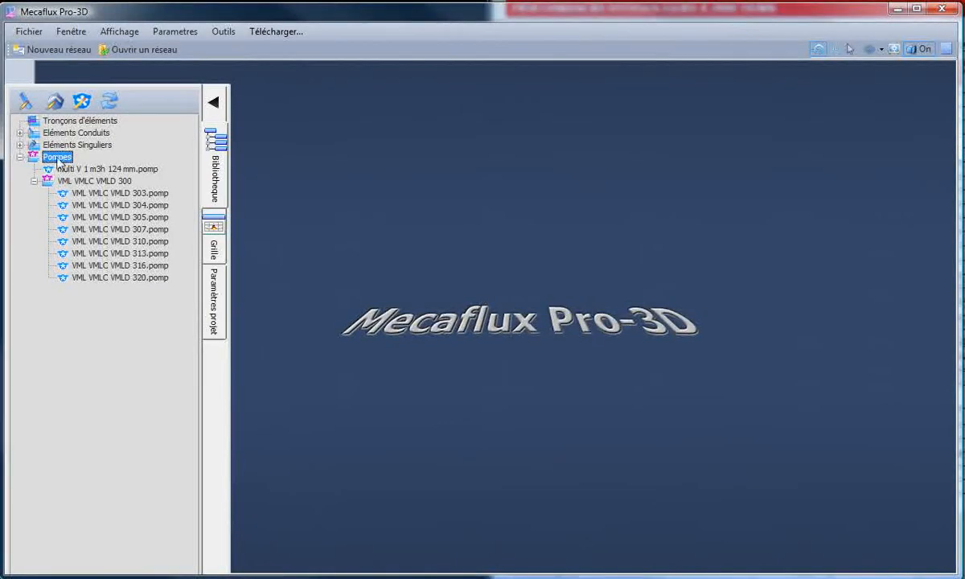
click(98, 170)
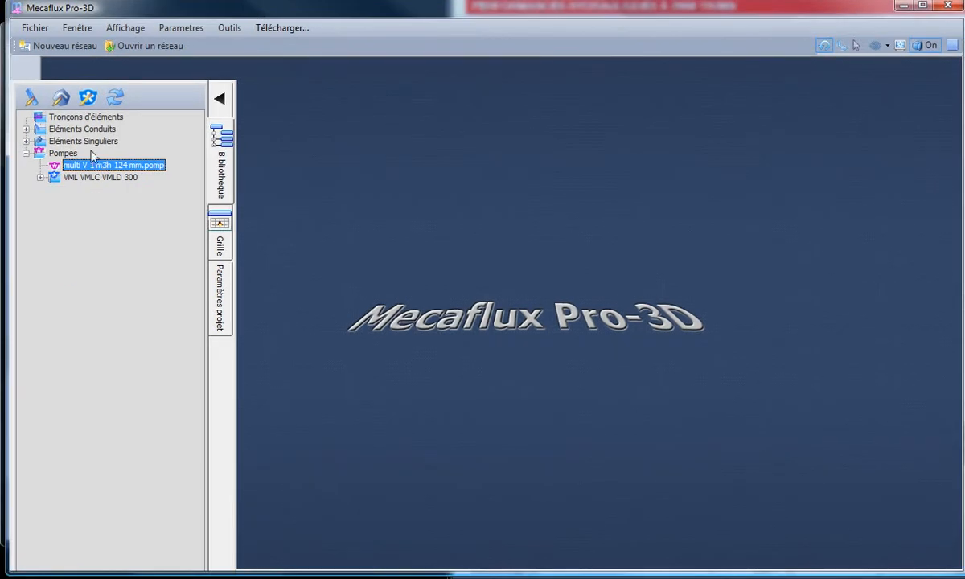
- Create a subfolder named "multi v" under Pompes in the library
right_click(64, 154)
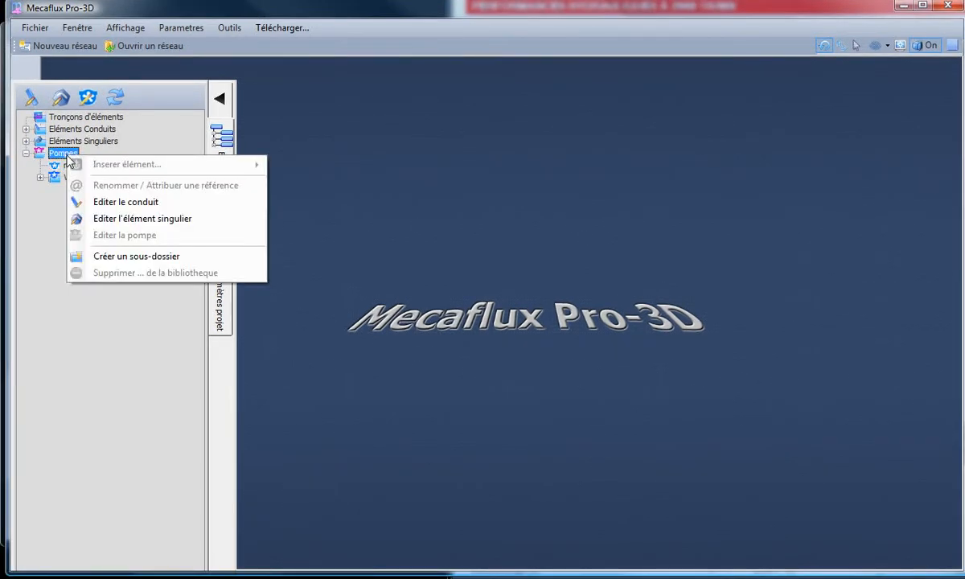
click(133, 257)
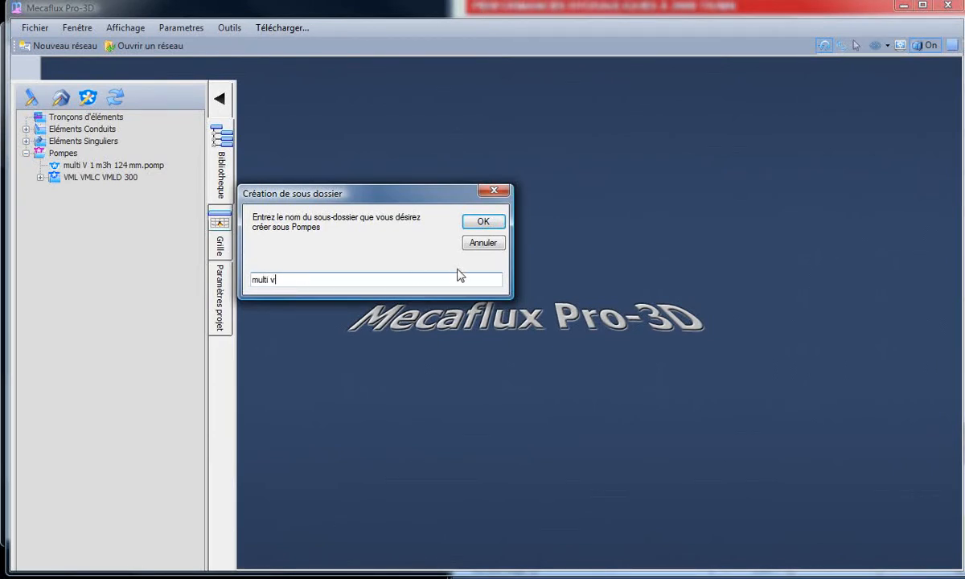
click(483, 222)
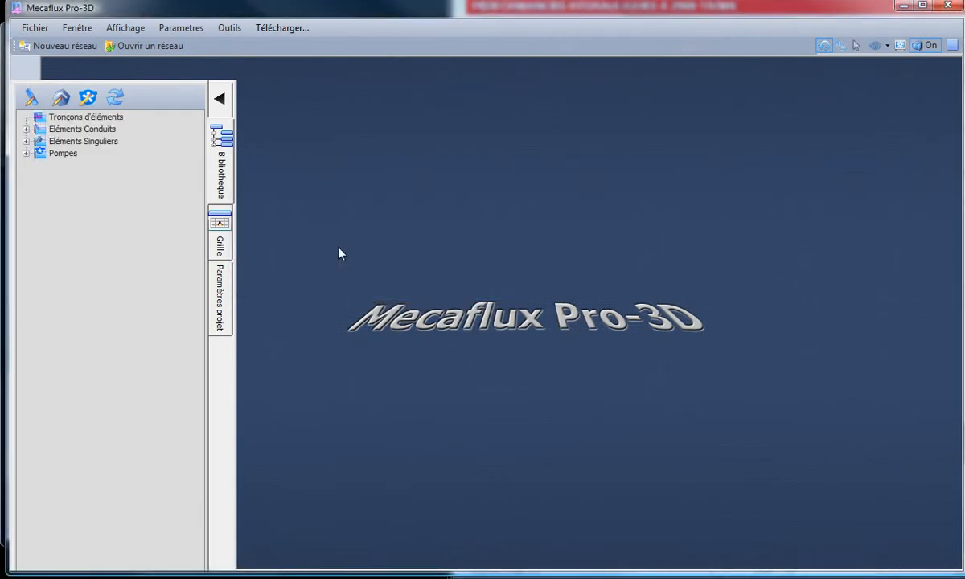
- Move multi V 1 m3h 124 mm.pomp into the multi v subfolder, collapse Eléments Singuliers and select the moved pump
click(26, 156)
click(83, 166)
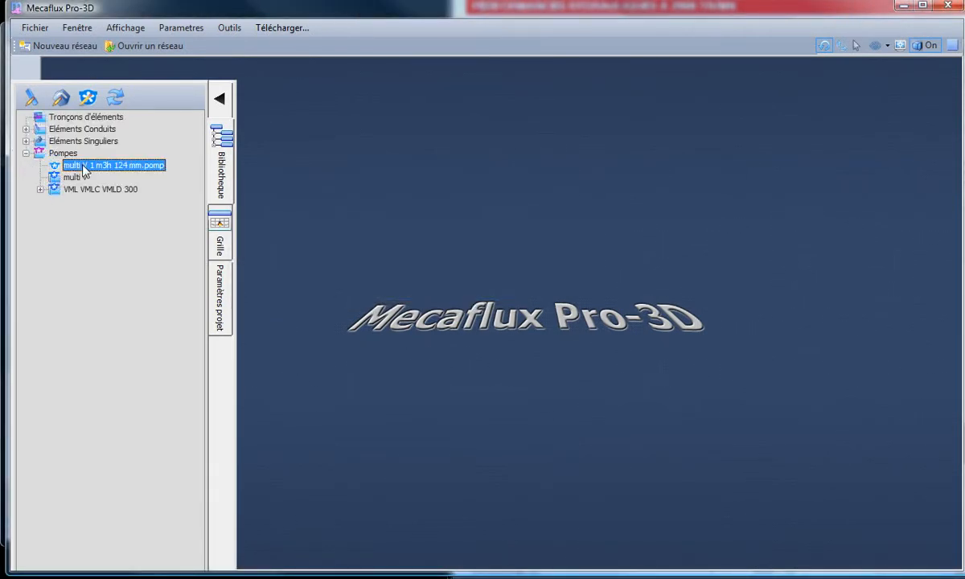
click(81, 177)
drag(83, 177, 83, 177)
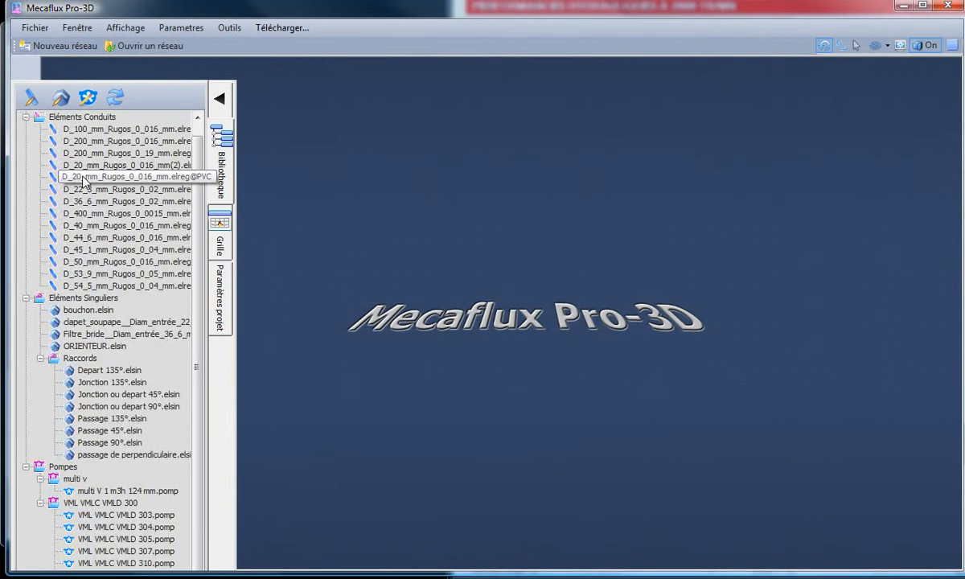
click(25, 299)
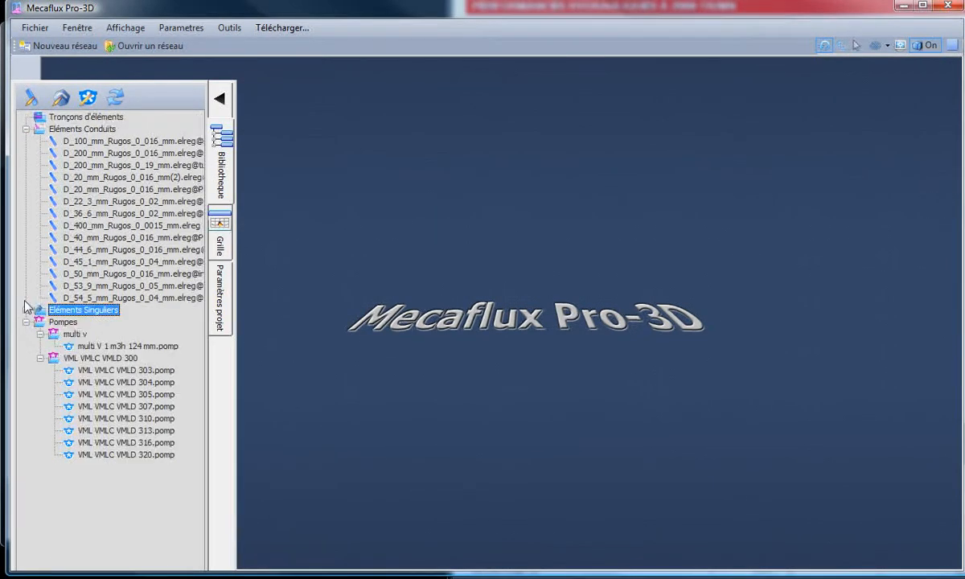
click(91, 348)
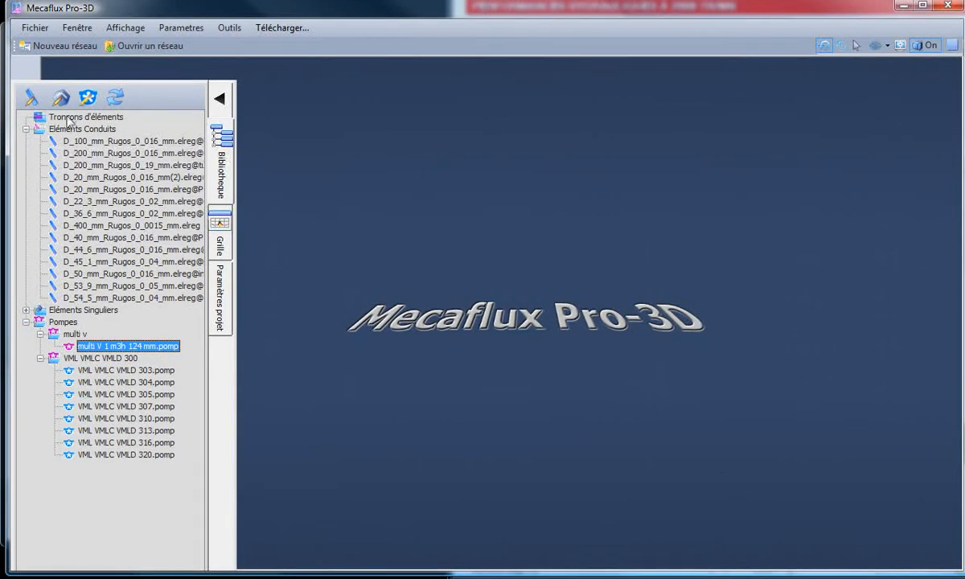
- Close the generator creation form behind the main window and move the main window back into place
drag(357, 10, 358, 65)
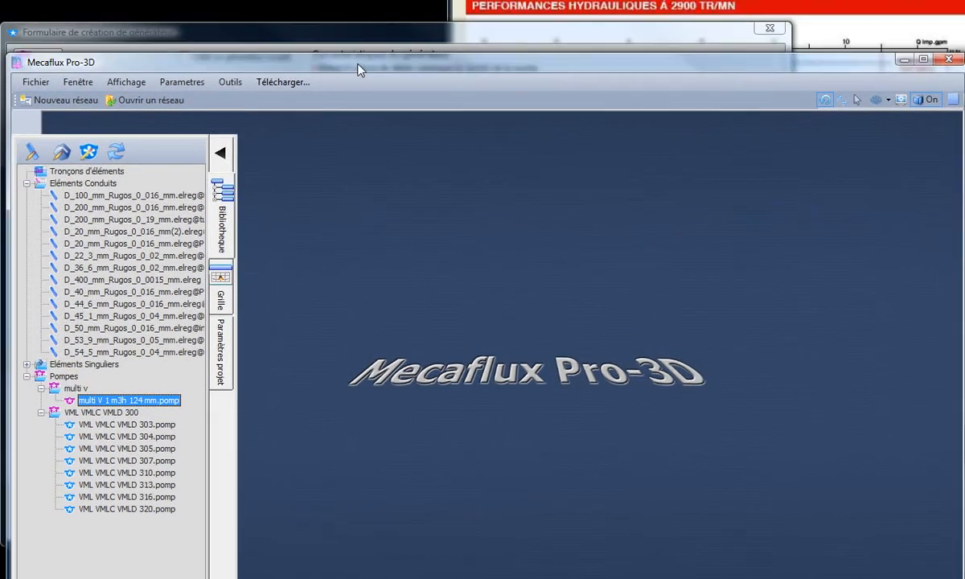
click(366, 33)
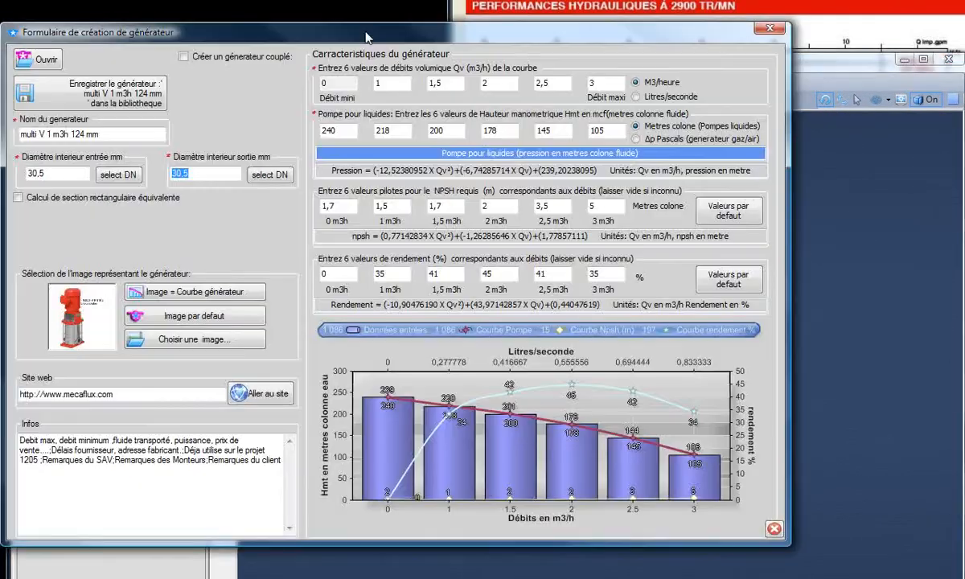
click(770, 28)
drag(513, 60, 548, 17)
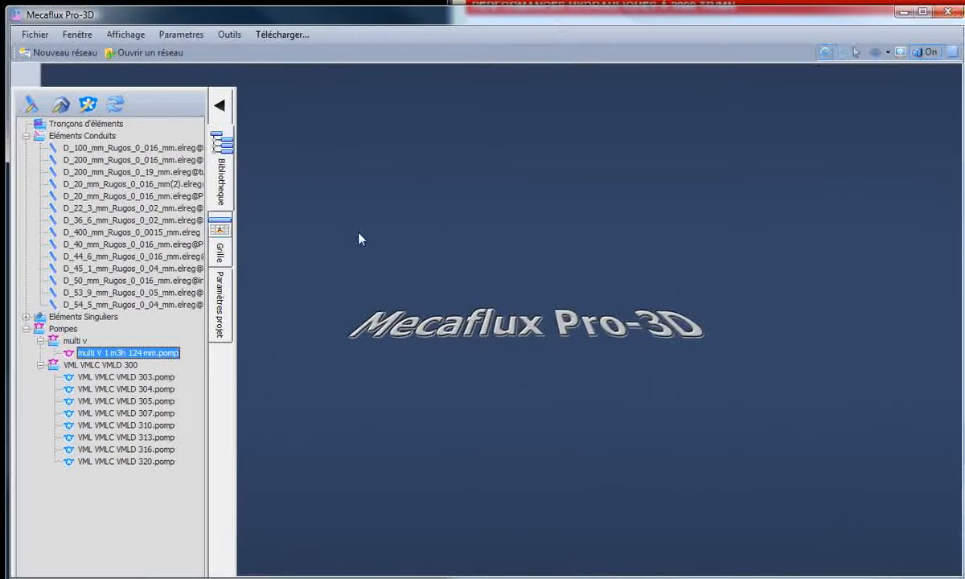
- Open the multi V 1 m3h 124 mm pump from the multi v subfolder for editing
right_click(140, 353)
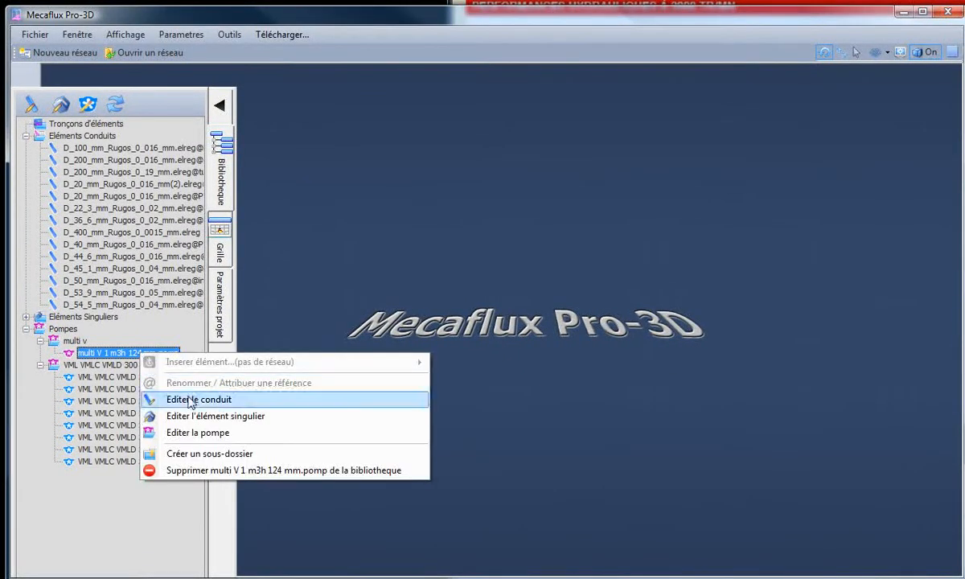
click(286, 310)
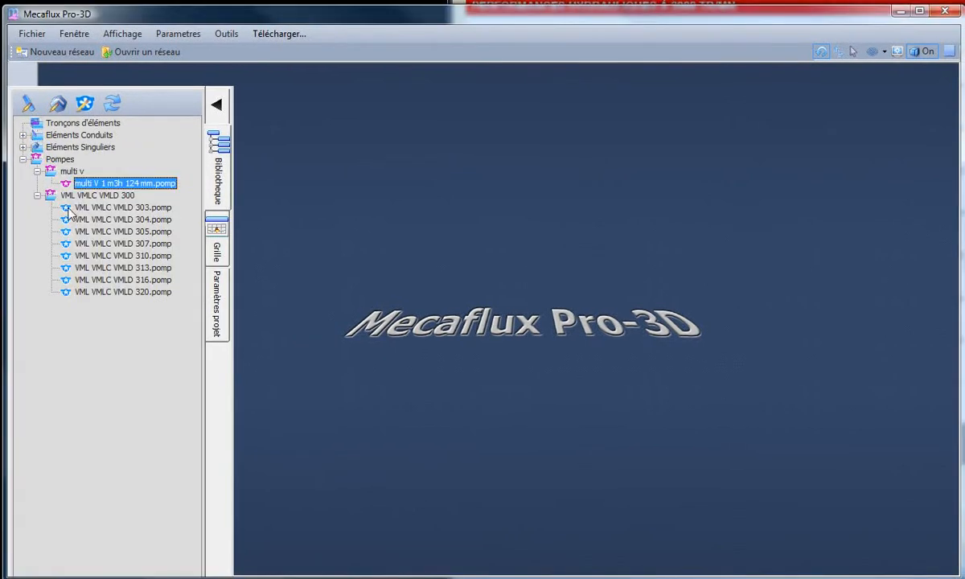
right_click(95, 187)
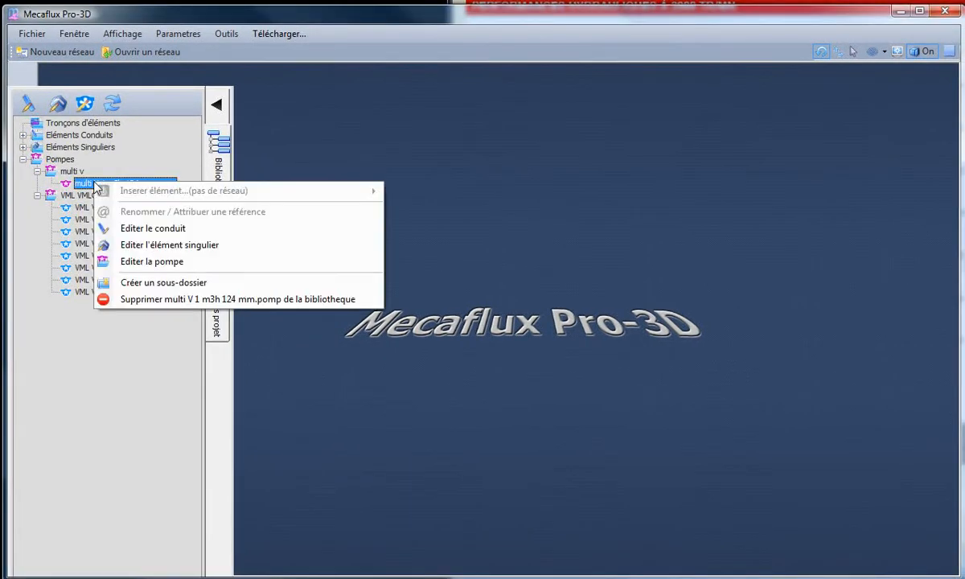
click(139, 260)
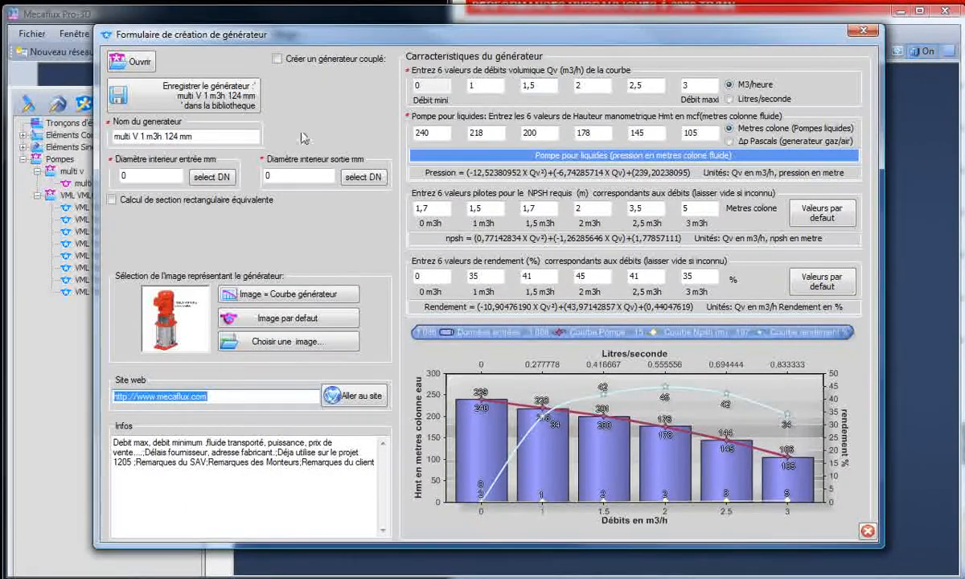
- Set the pump's inlet and outlet inner diameters to DN 25 (30.5 mm) and save it to the library
click(226, 181)
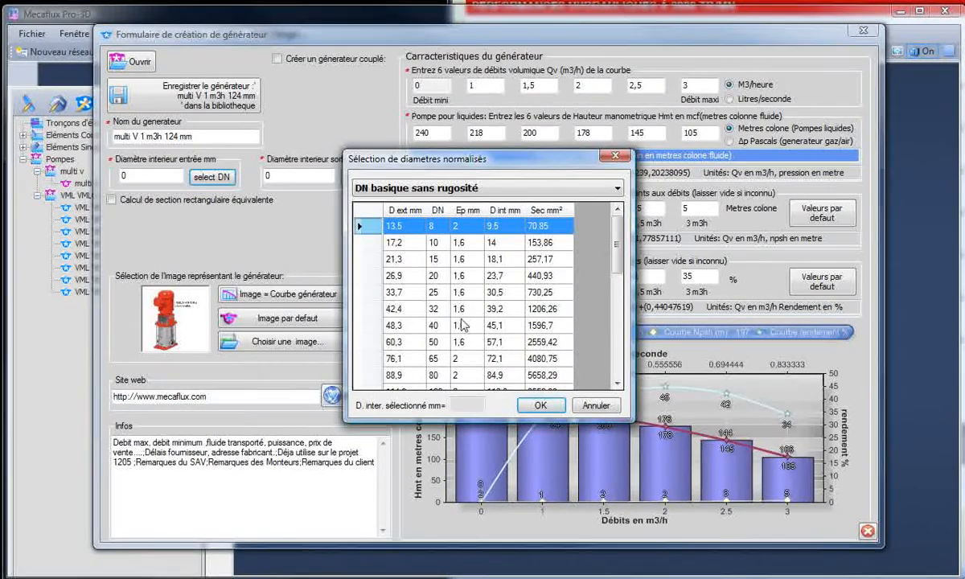
click(414, 291)
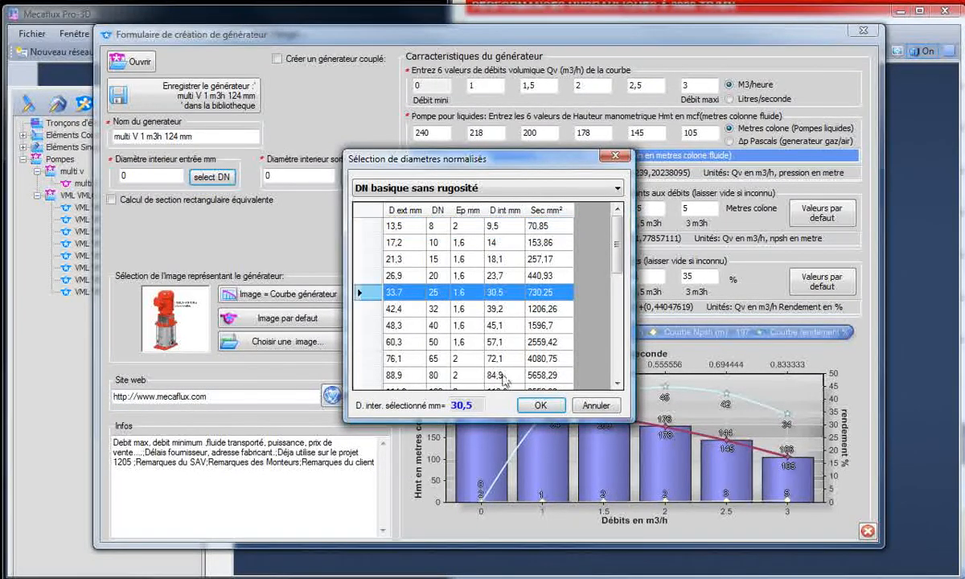
click(544, 406)
click(344, 177)
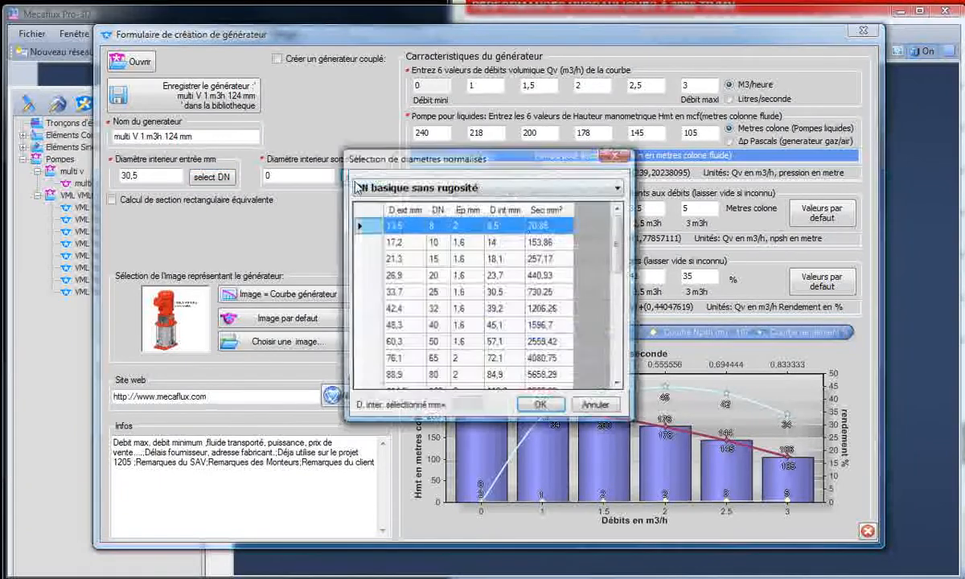
click(458, 296)
click(541, 405)
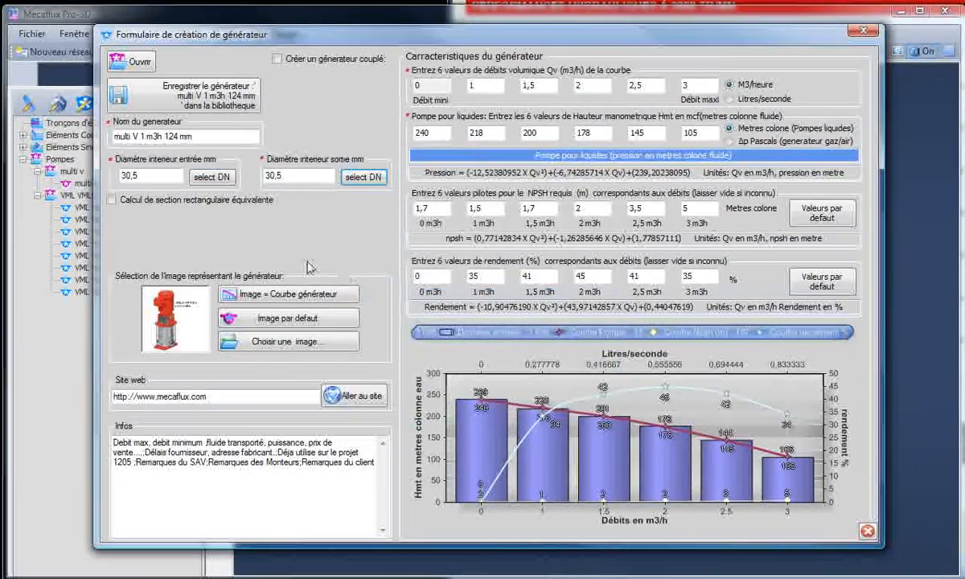
click(197, 100)
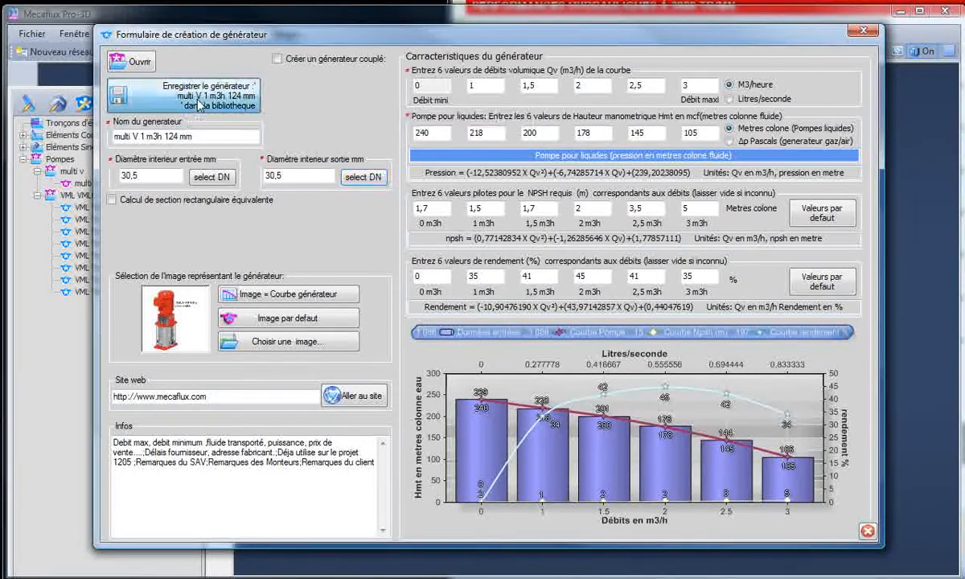
click(499, 298)
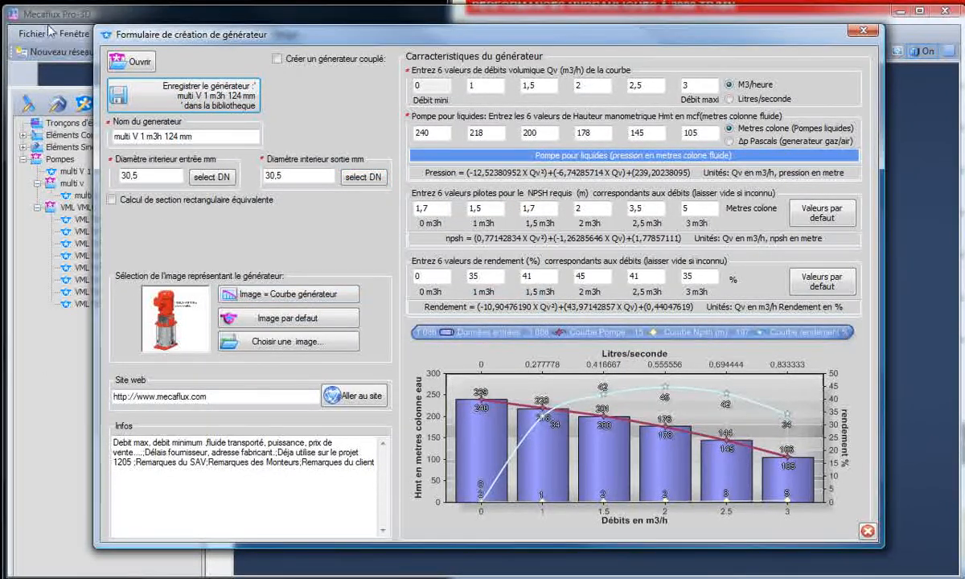
- Delete the old multi V 1 m3h 124 mm.pomp inside the multi v subfolder from the library
click(85, 104)
click(133, 196)
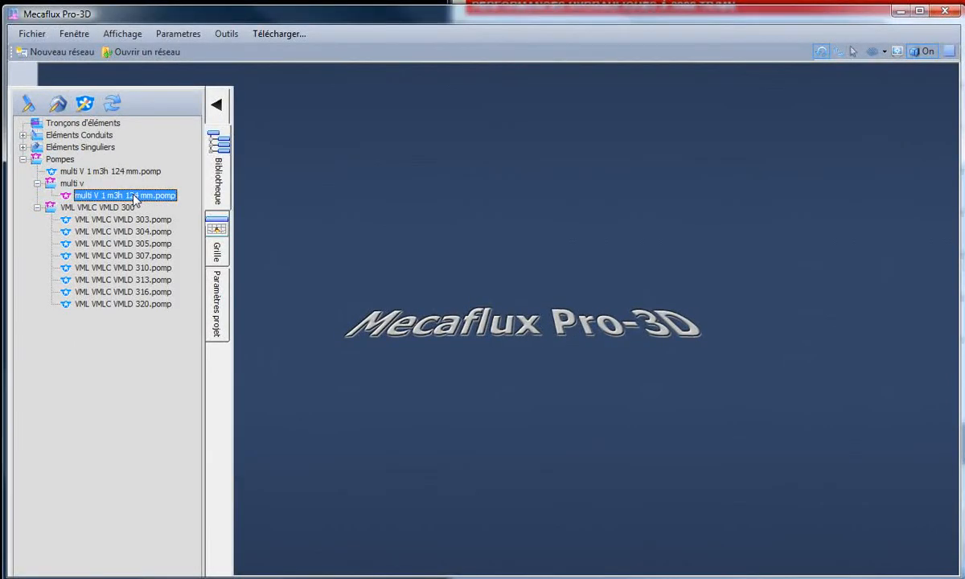
right_click(135, 199)
click(176, 312)
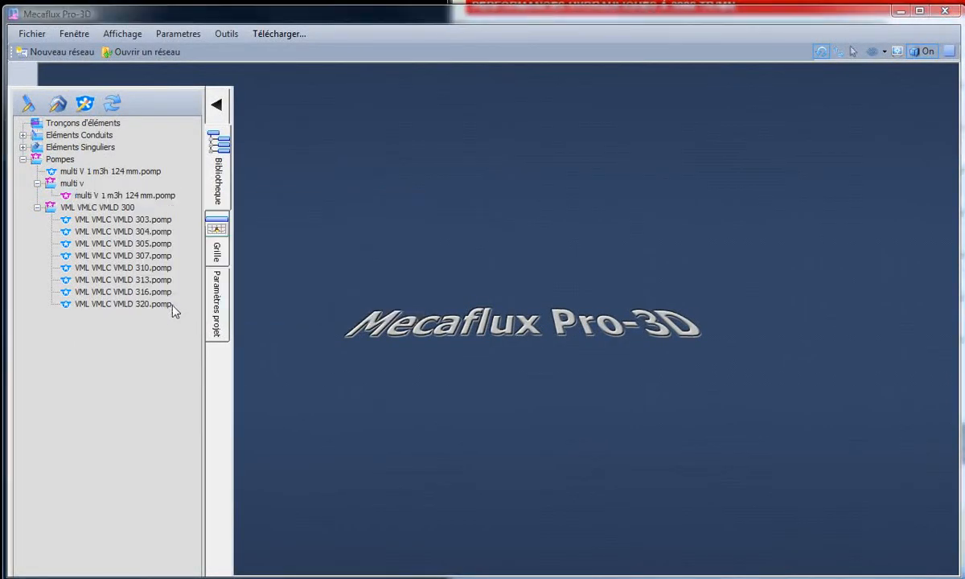
click(438, 306)
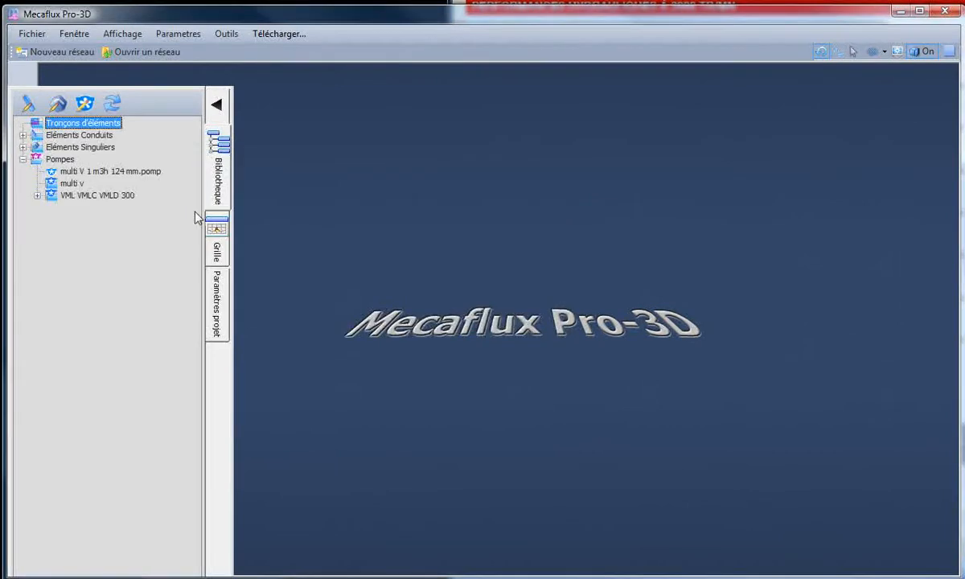
- Move multi V 1 m3h 124 mm.pomp into the multi v subfolder of the pump library
click(76, 172)
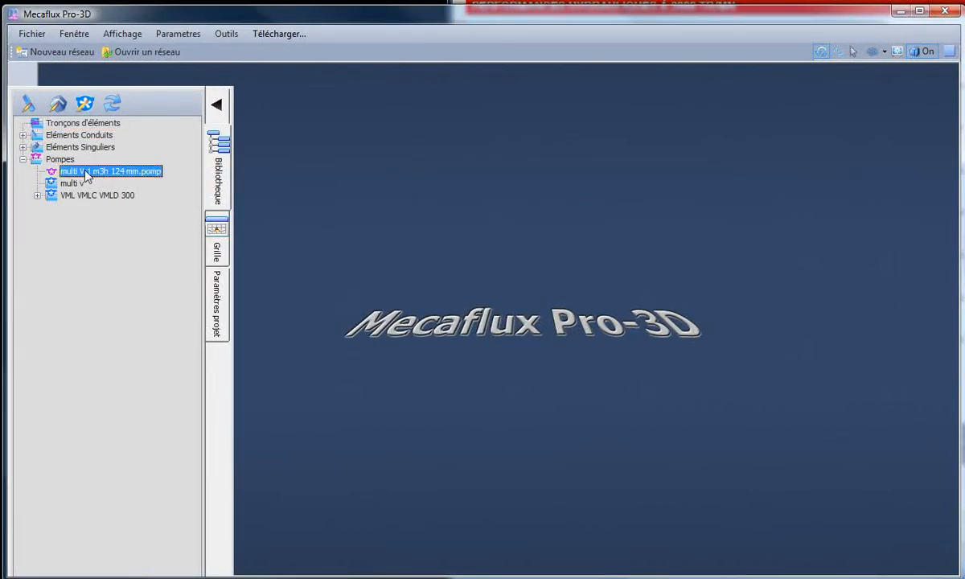
click(112, 184)
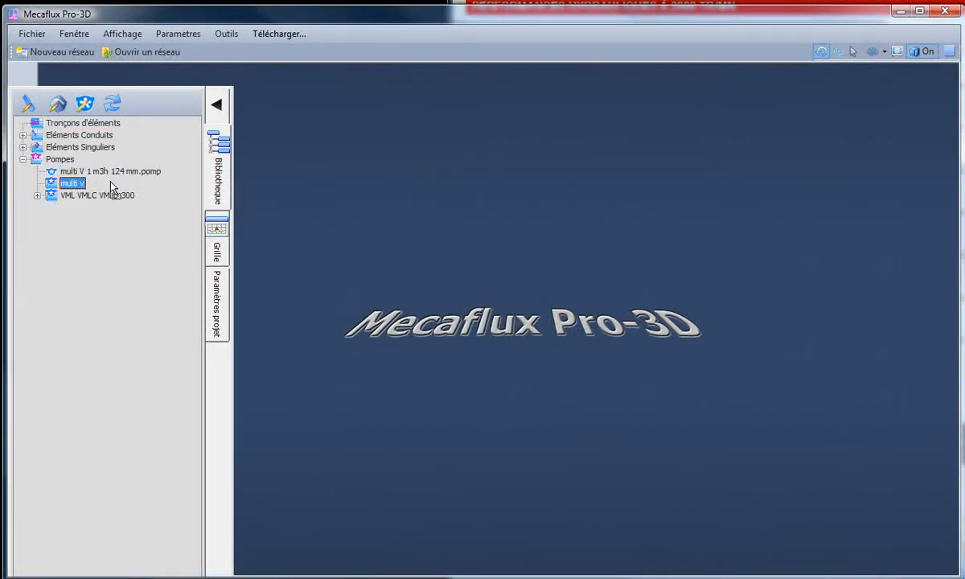
click(24, 302)
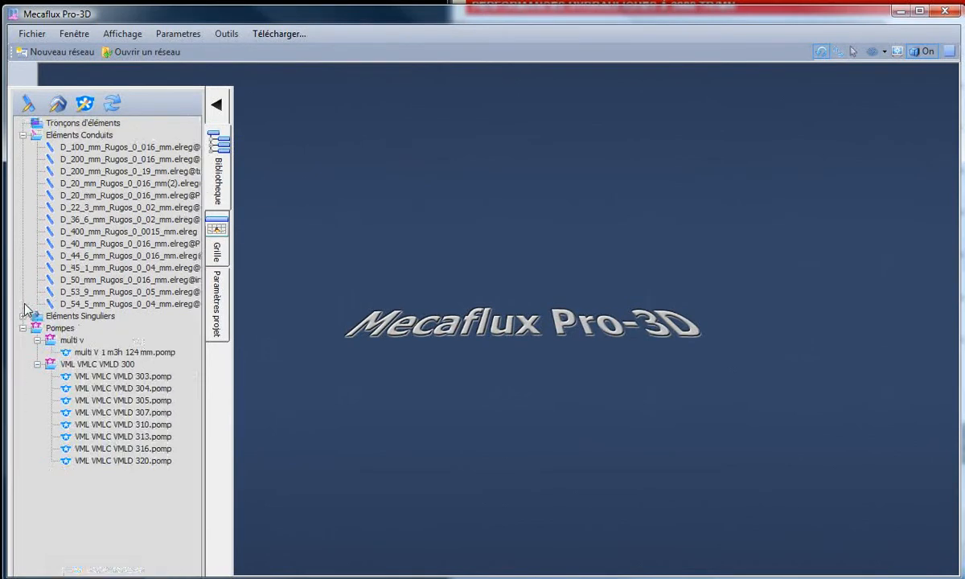
- Open the multi V 1 m3h 124 mm pump from the multi v subfolder for editing
click(90, 356)
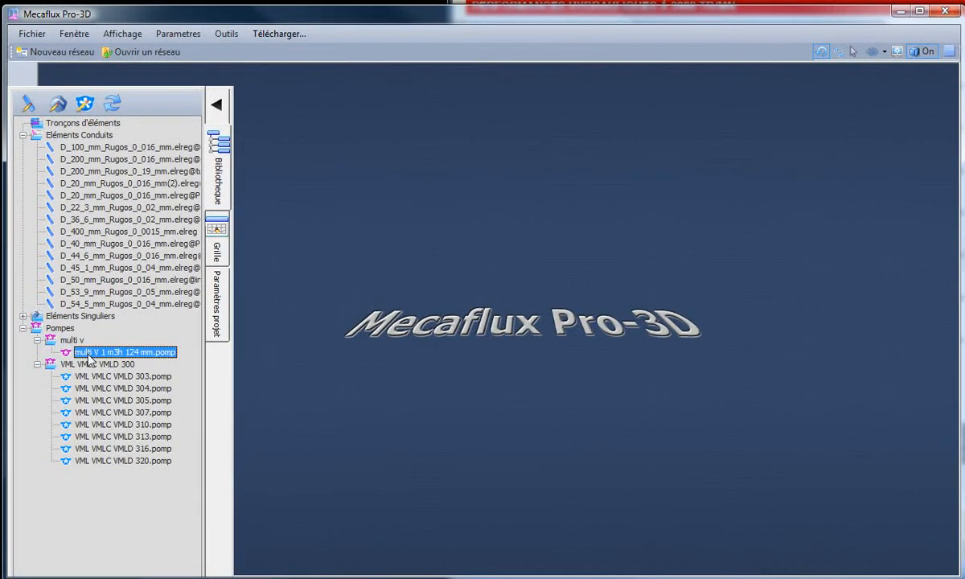
right_click(90, 358)
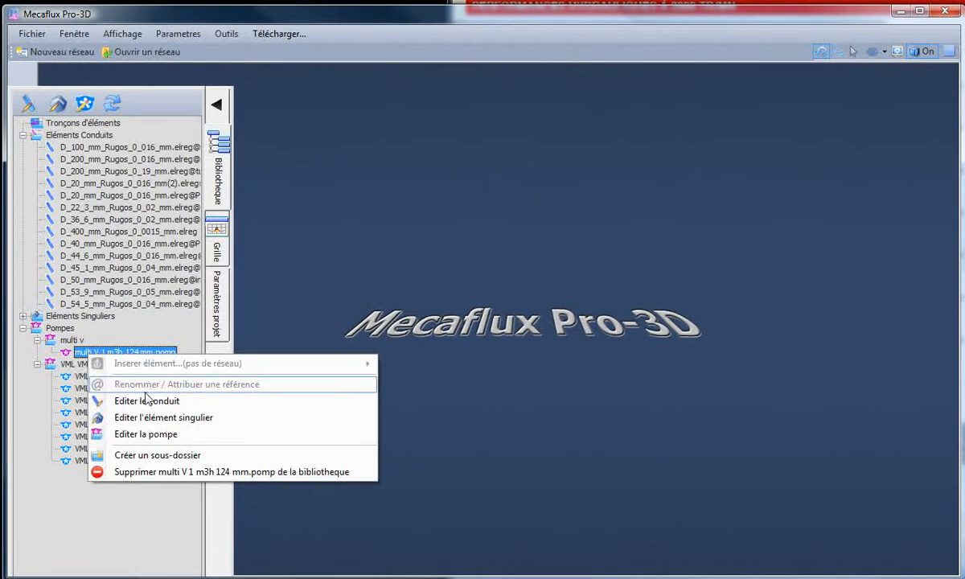
click(151, 430)
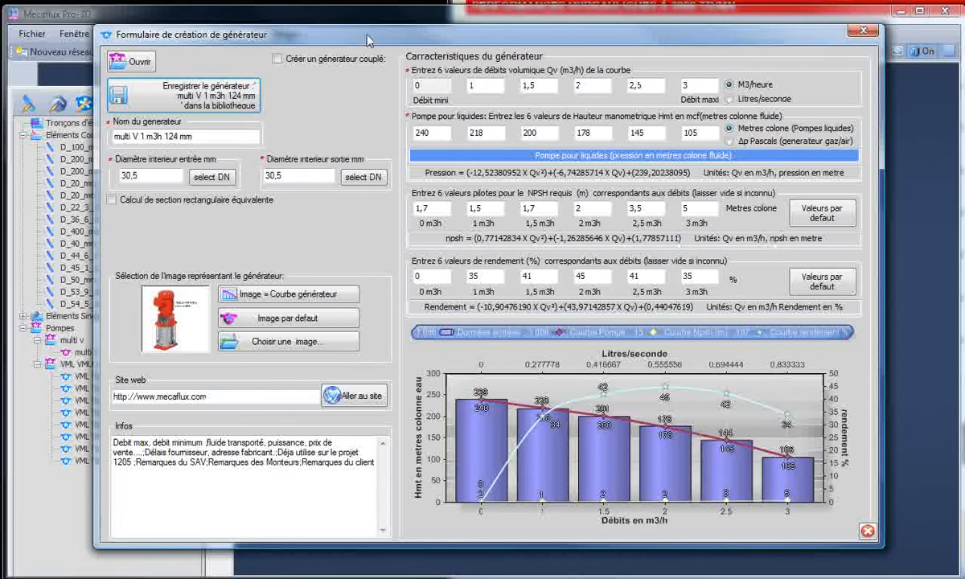
drag(369, 39, 325, 38)
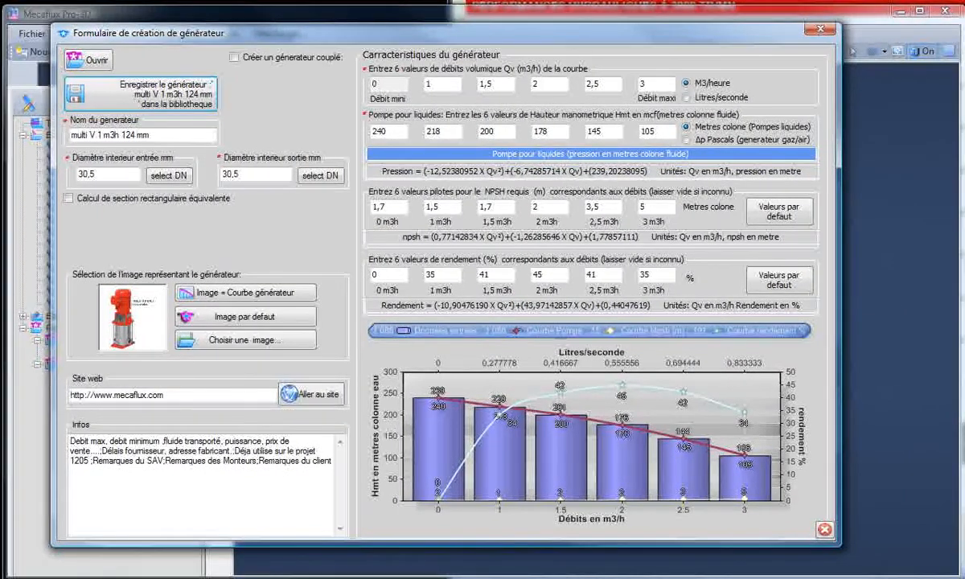
- Show the manufacturer's performance chart beside the form and rename the generator as multi V 1 m3h 123 mm
click(500, 5)
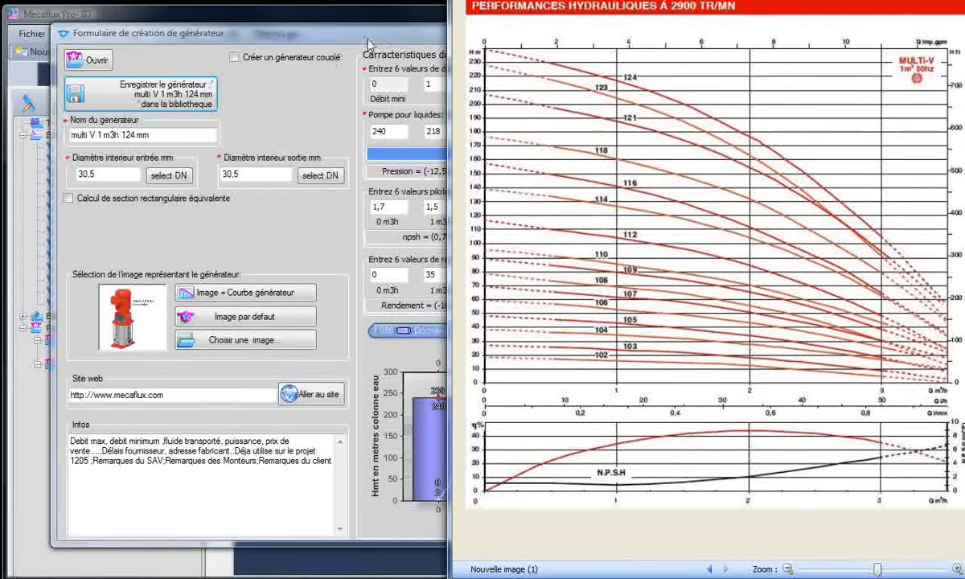
drag(414, 34, 382, 40)
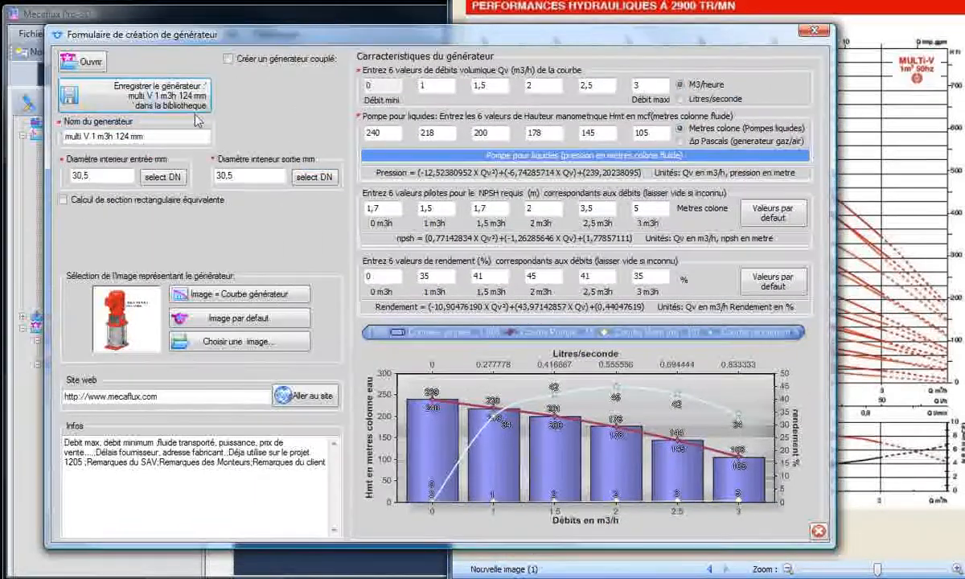
drag(311, 40, 358, 41)
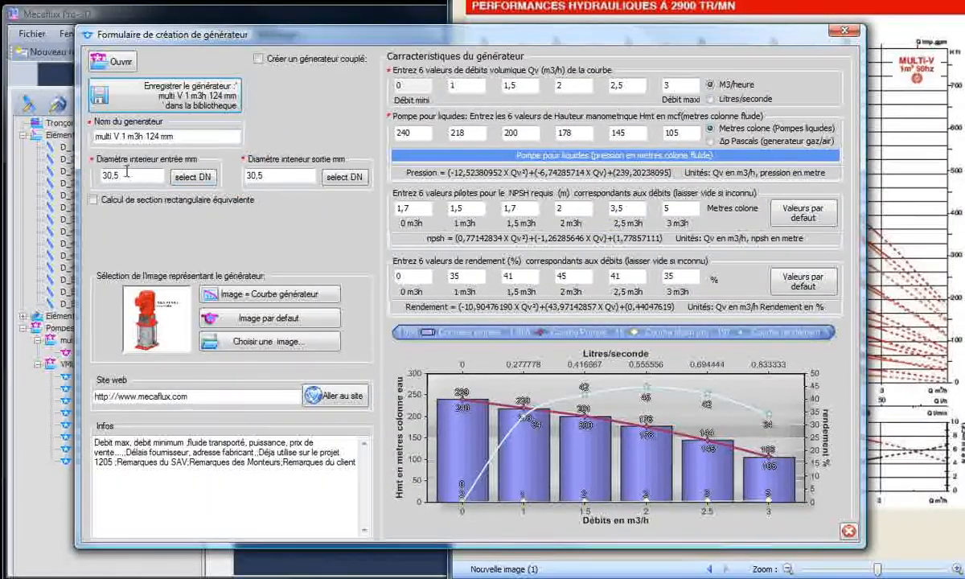
drag(154, 137, 158, 136)
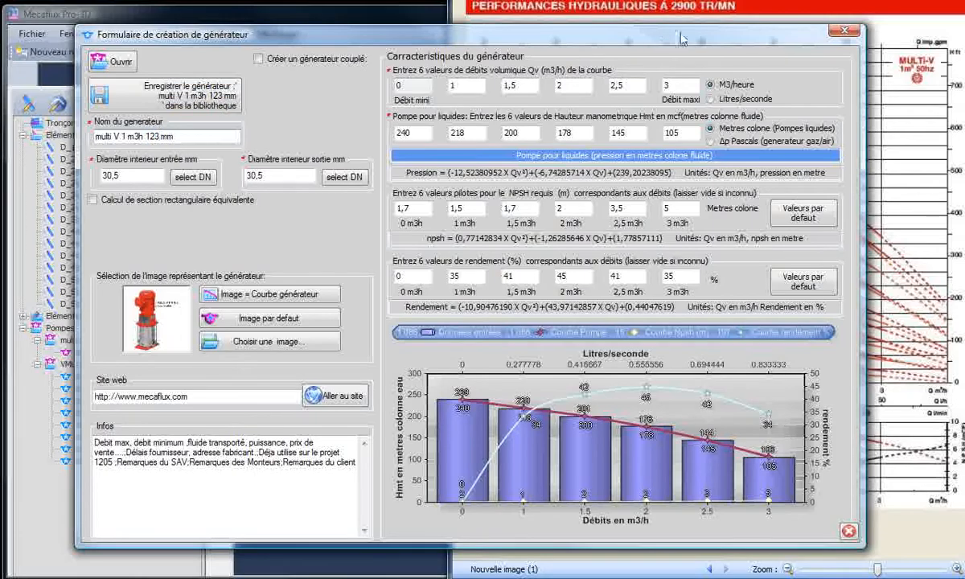
- Set the six head values from the chart's 123 curve to 230, 205, 185, 163, 130 and 90 m
drag(682, 38, 325, 42)
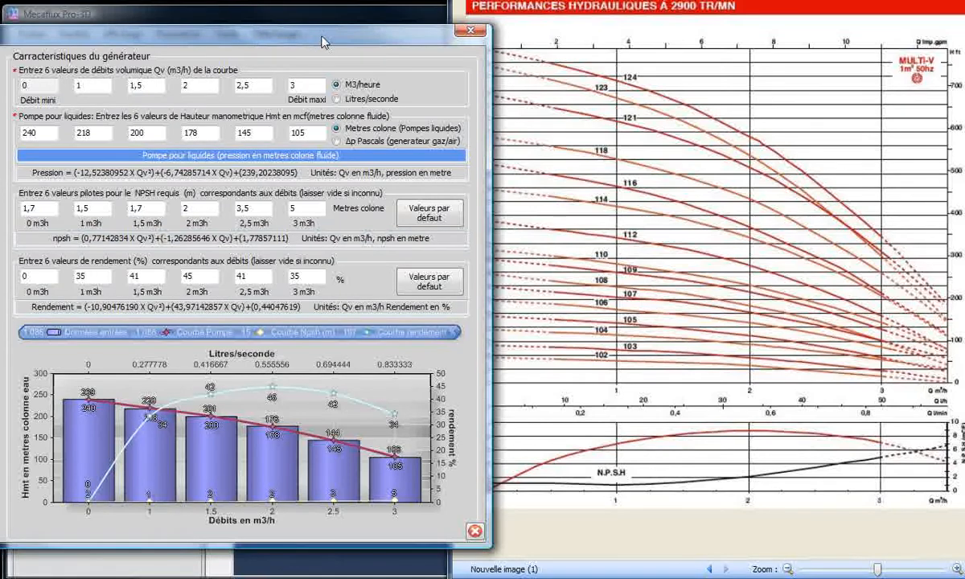
drag(321, 42, 314, 42)
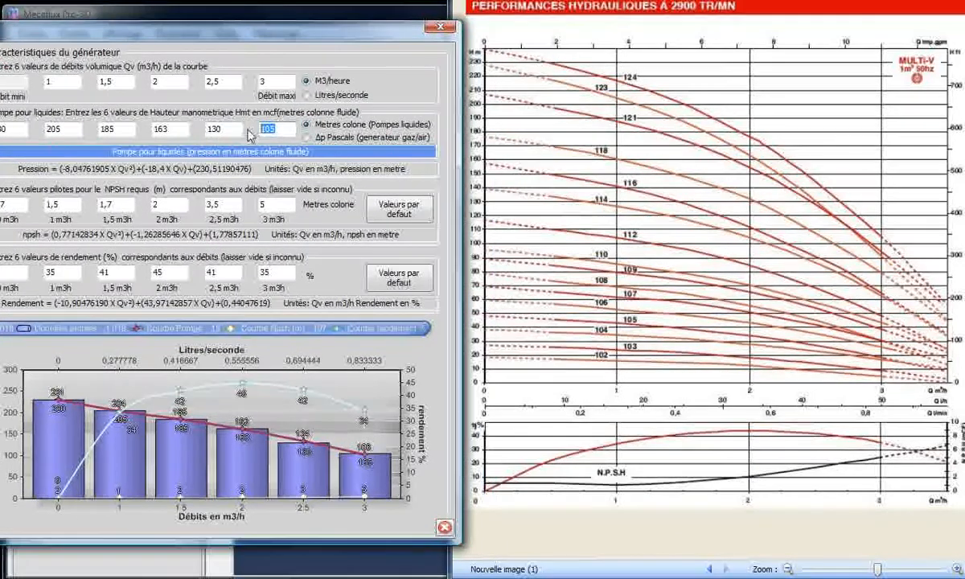
text(90)
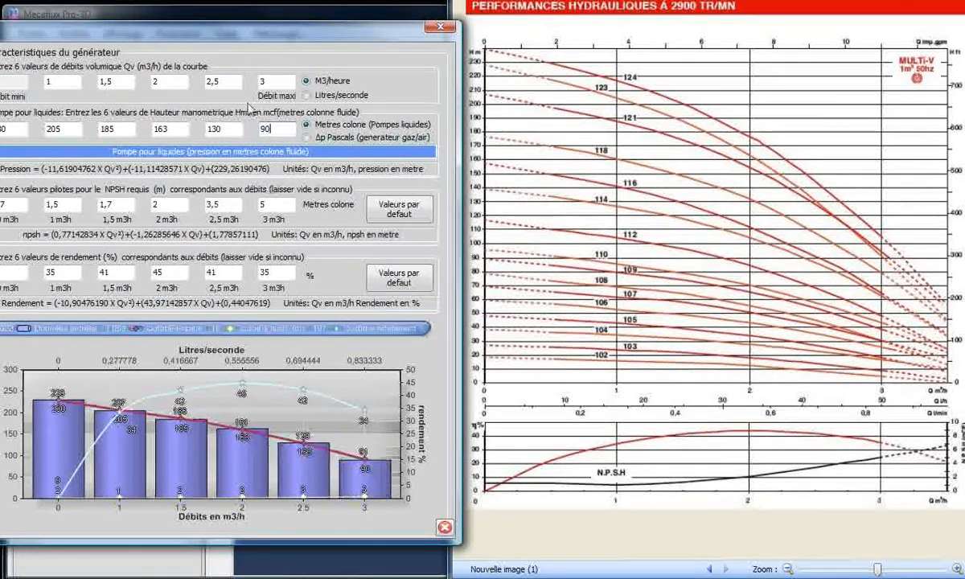
- Save the multi V 1 m3h 123 mm pump to the library and close the form
drag(85, 34, 437, 38)
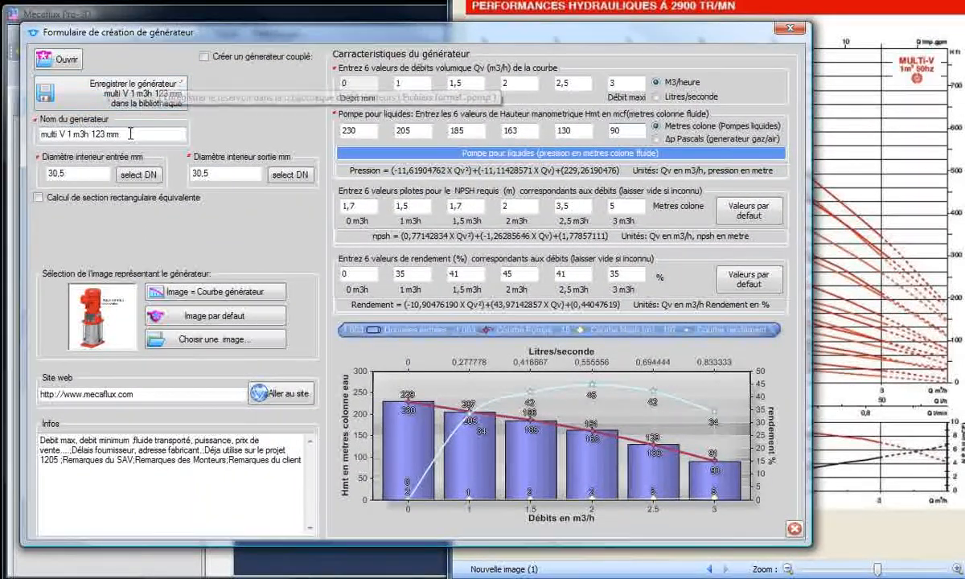
mouse_move(214, 34)
mouse_down()
mouse_move(214, 110)
mouse_move(219, 39)
mouse_up()
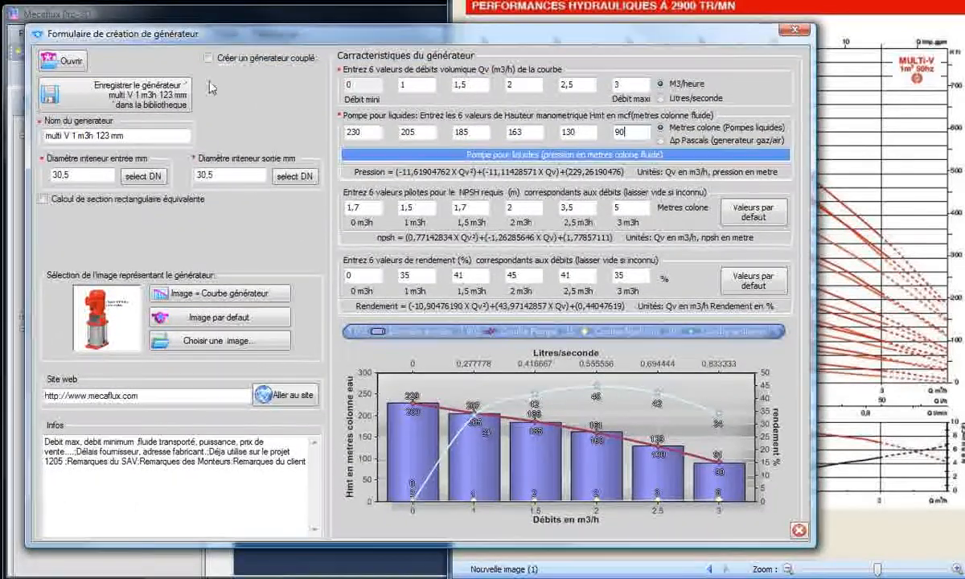
click(124, 101)
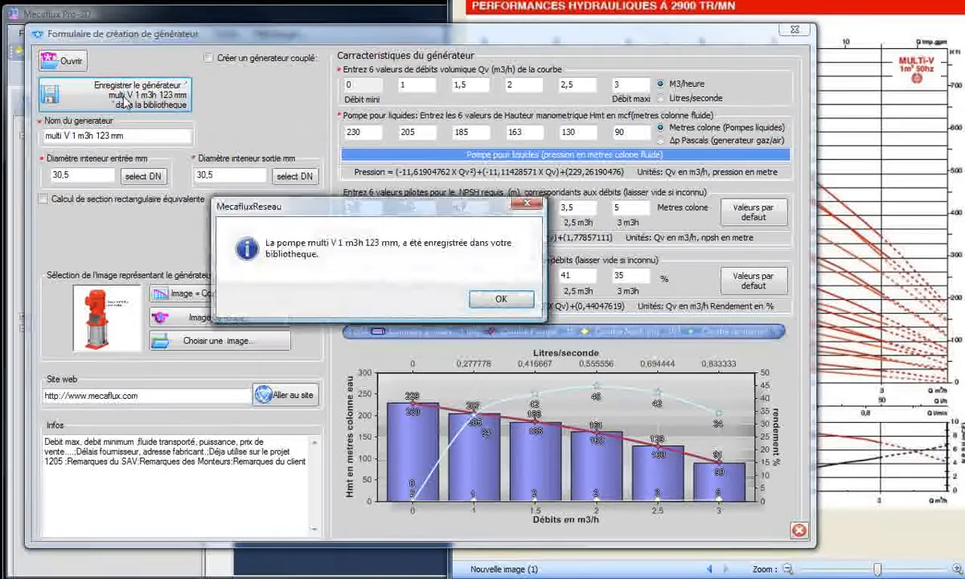
click(499, 300)
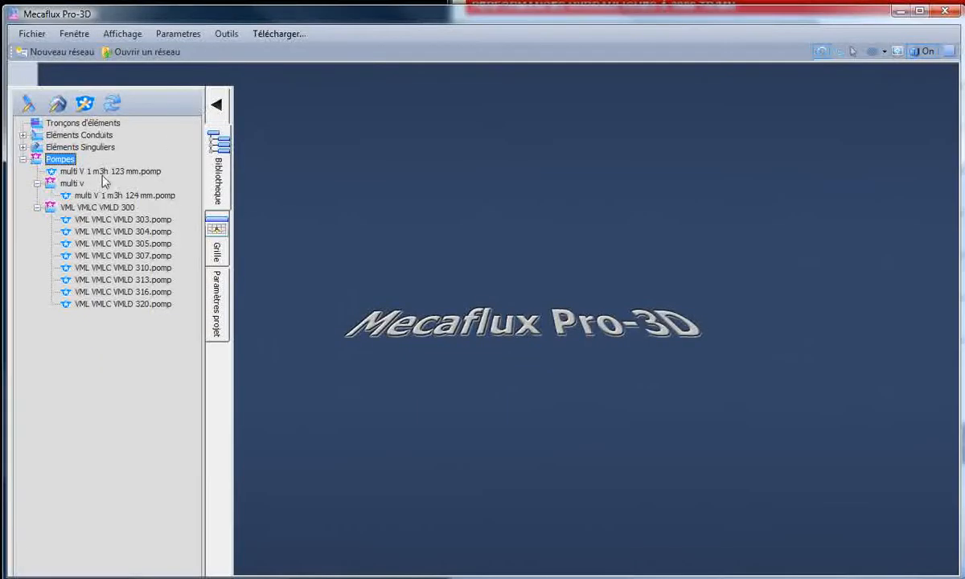
- Move multi V 1 m3h 123 mm.pomp into the multi v subfolder and collapse the singular elements branch
click(103, 172)
drag(107, 172, 114, 187)
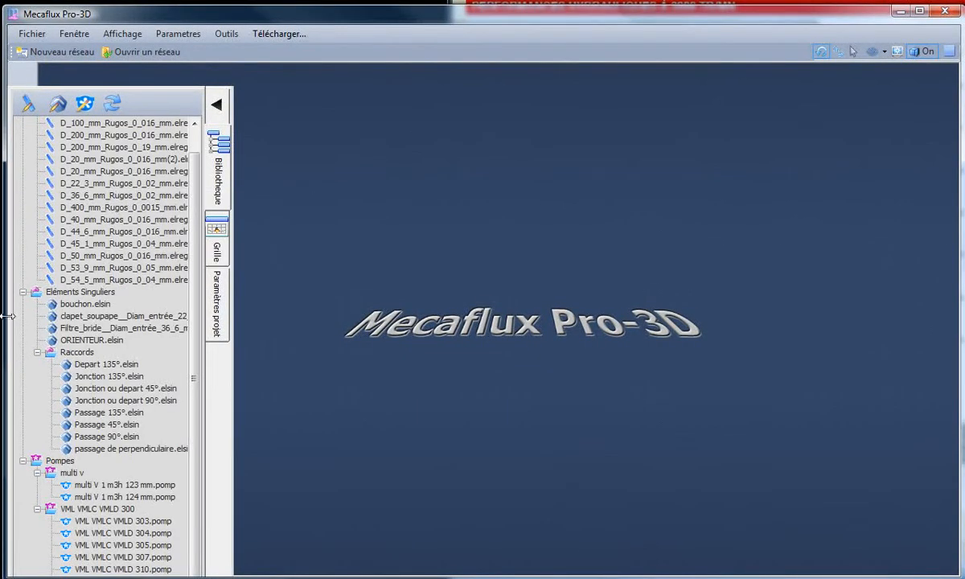
click(22, 291)
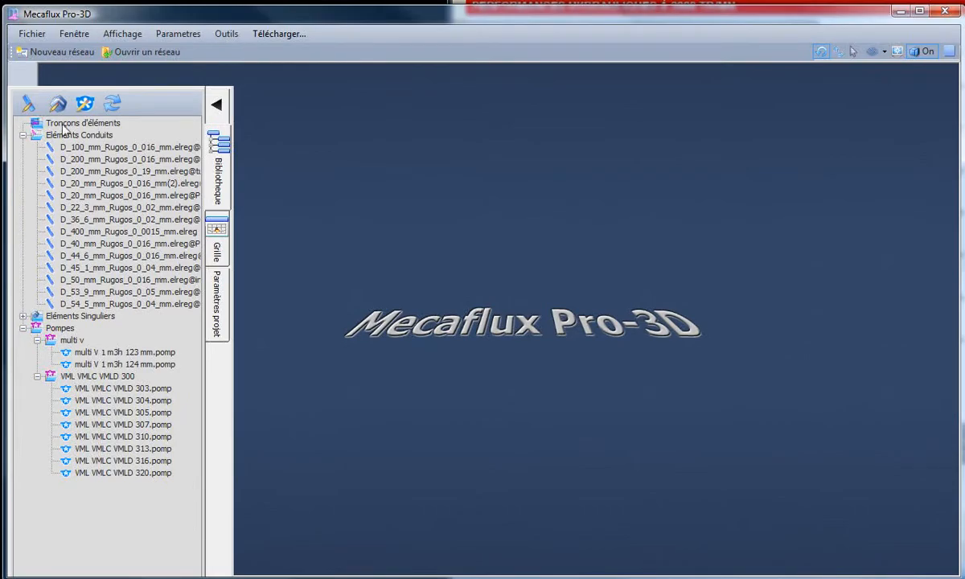
- Reopen the generator form with the chart in view and rename the generator as multi V 1 m3h 121 mm
click(84, 102)
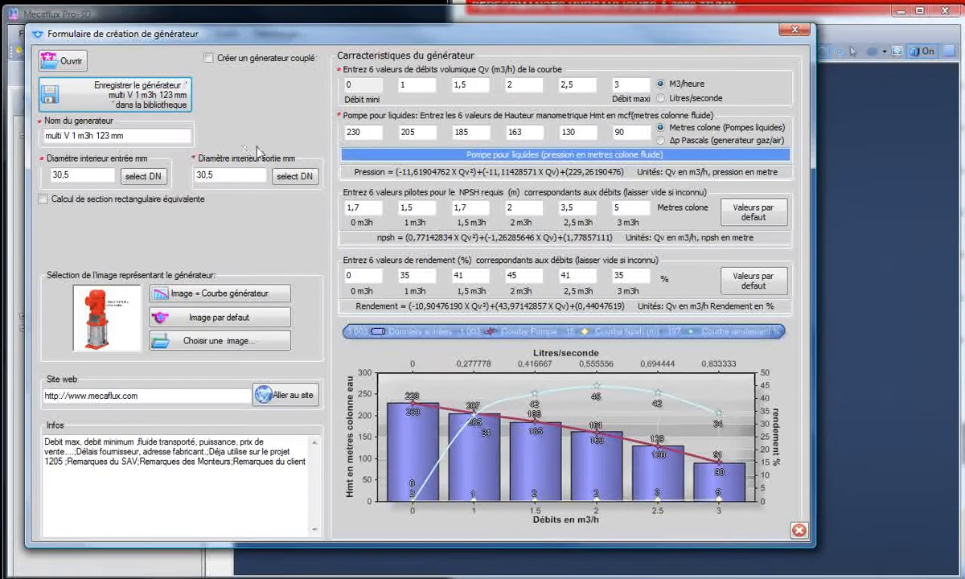
click(748, 4)
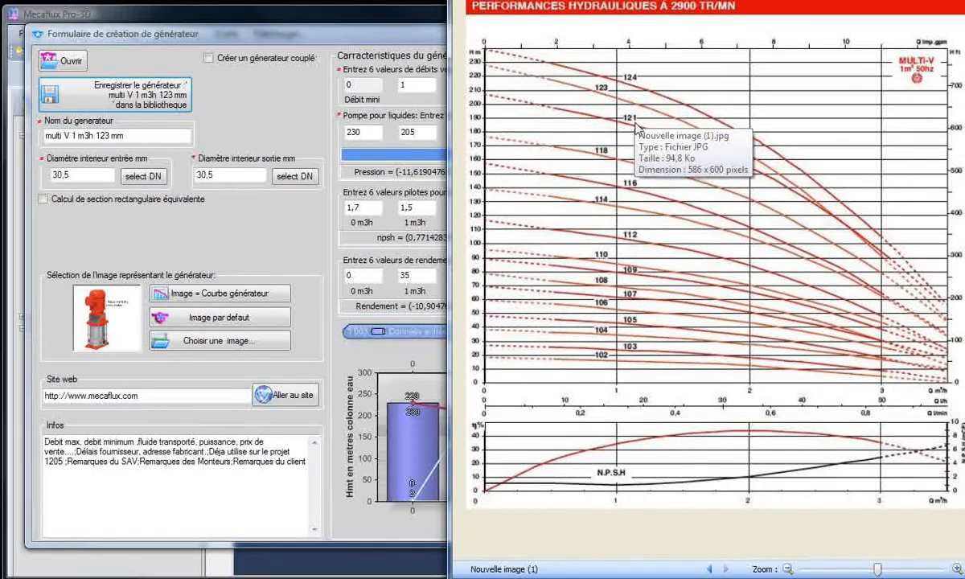
click(105, 136)
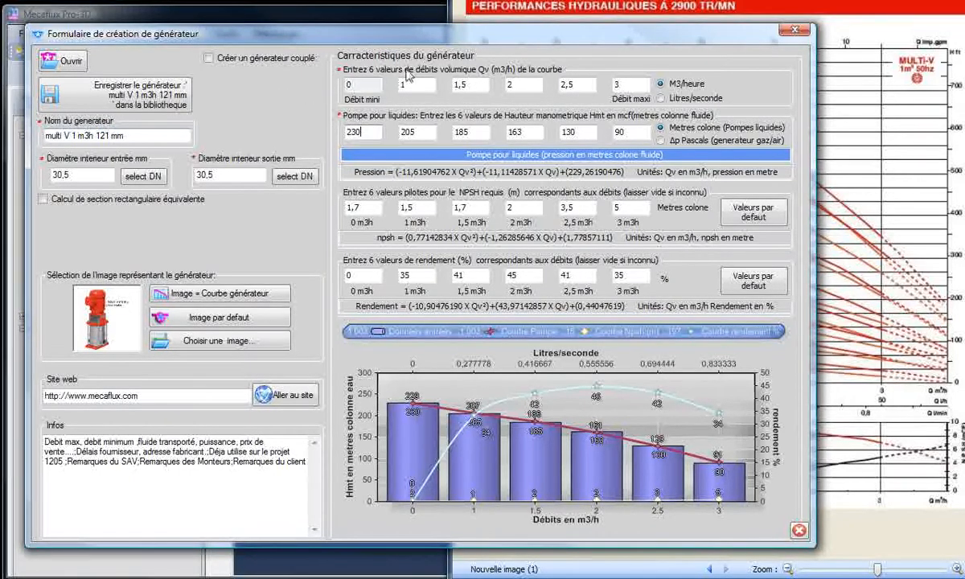
- Set the head at zero flow to 208 m, read from the chart's 121 curve
drag(495, 34, 129, 34)
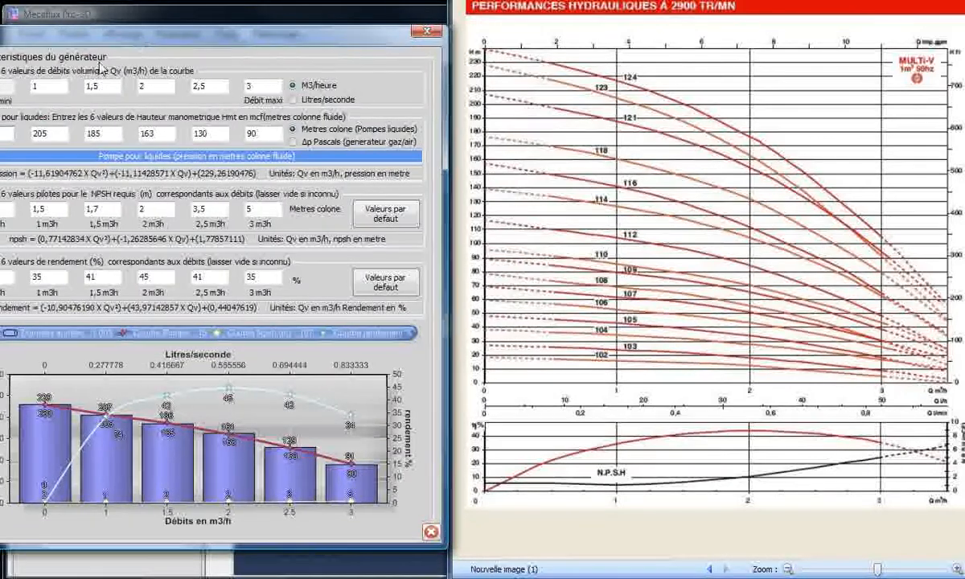
drag(61, 35, 87, 32)
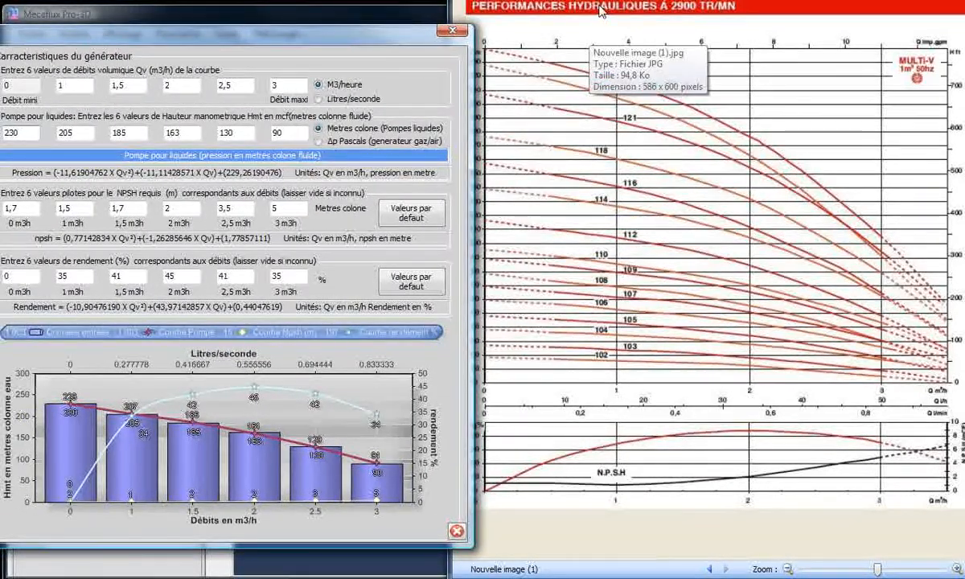
click(566, 16)
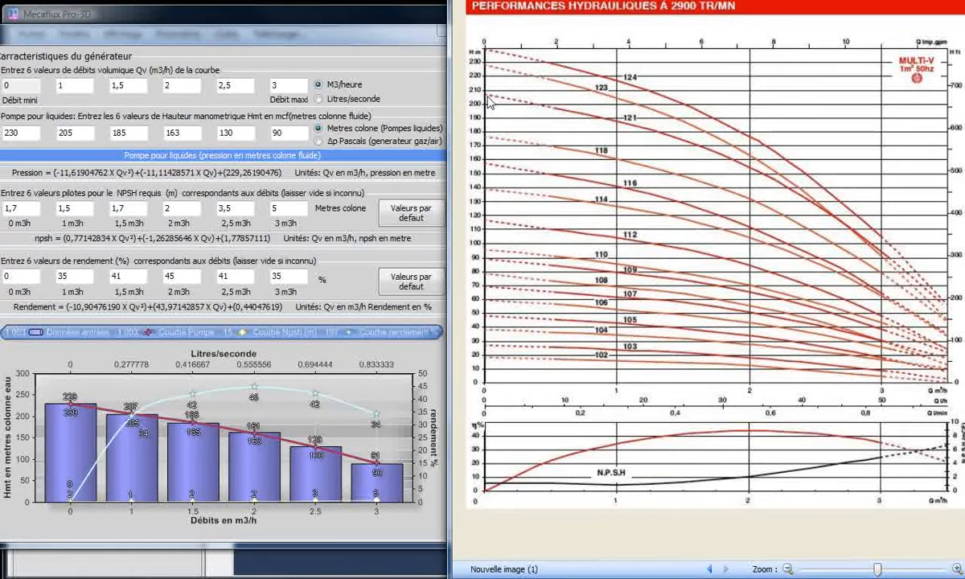
click(14, 129)
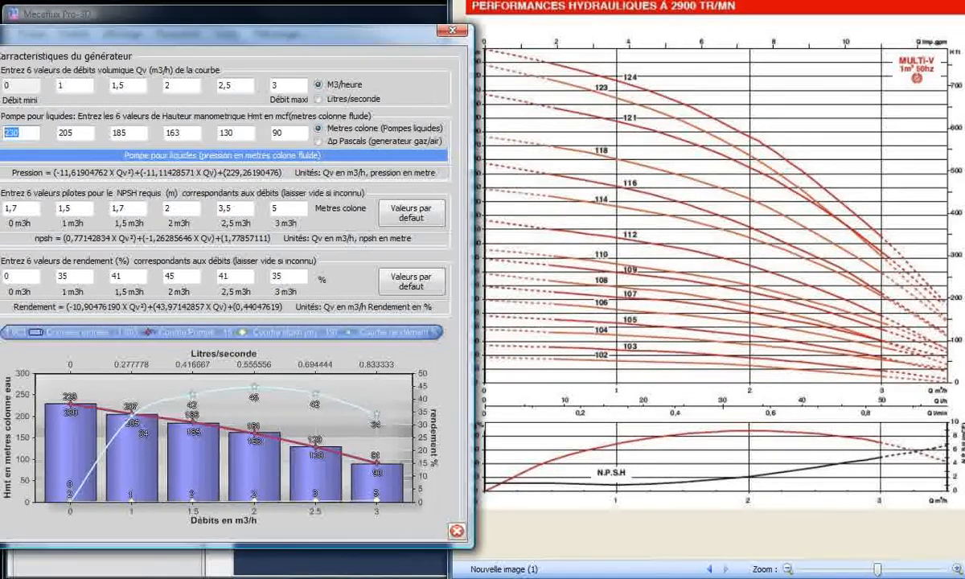
text(208)
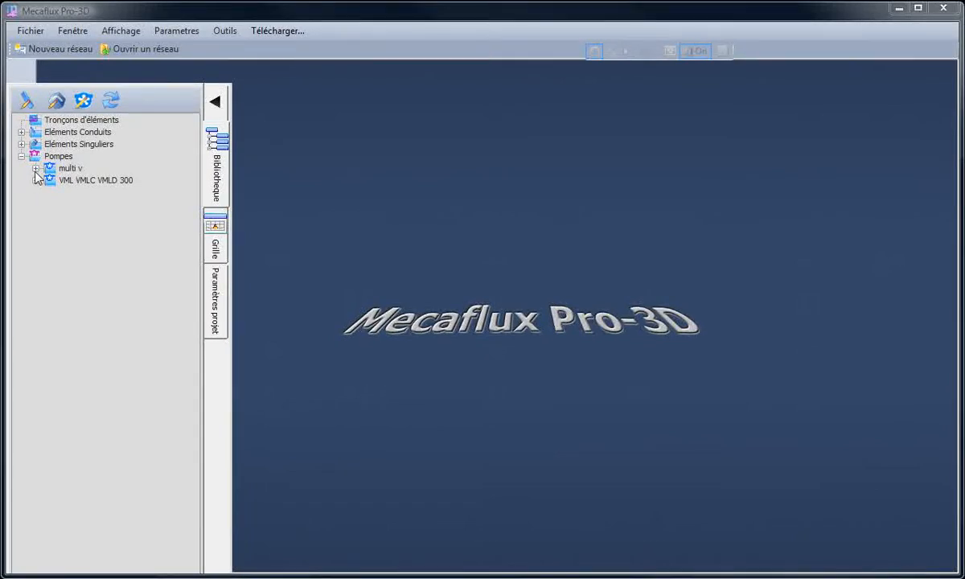
- Expand the multi v subfolder and look over its pumps from 102 mm to 124 mm
click(35, 168)
click(105, 181)
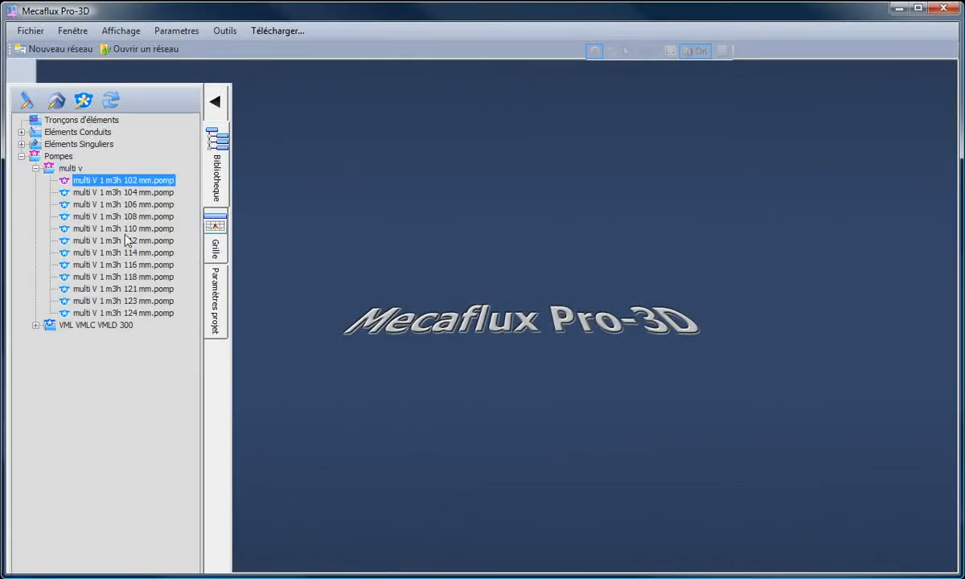
click(136, 314)
click(26, 204)
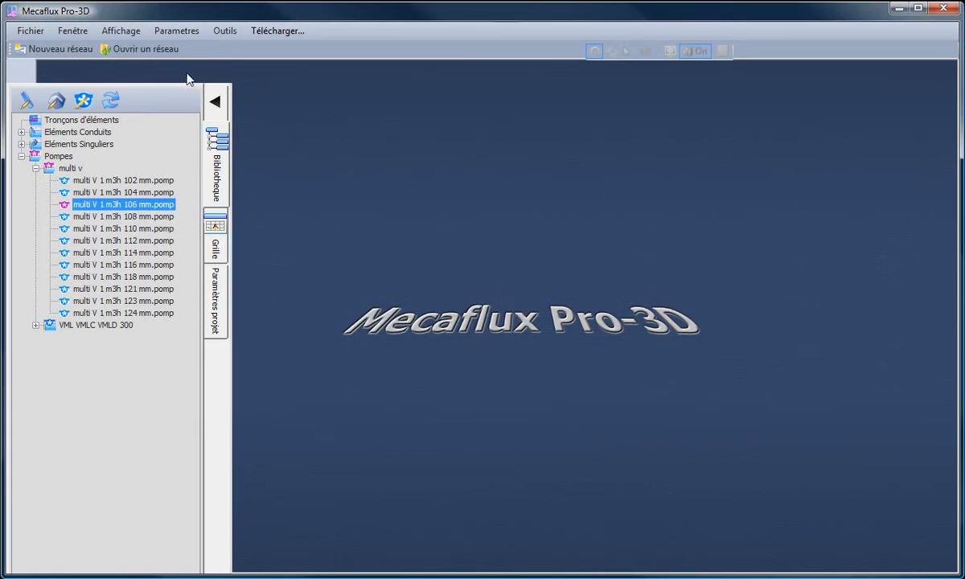
- Open the network file Reseau simple boucle test vannes.resmec
click(144, 50)
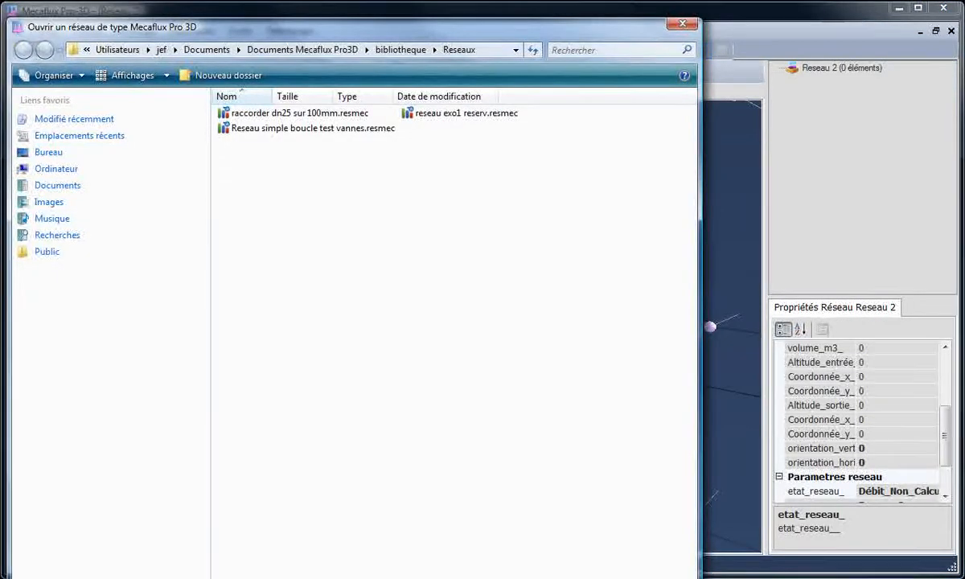
double_click(312, 129)
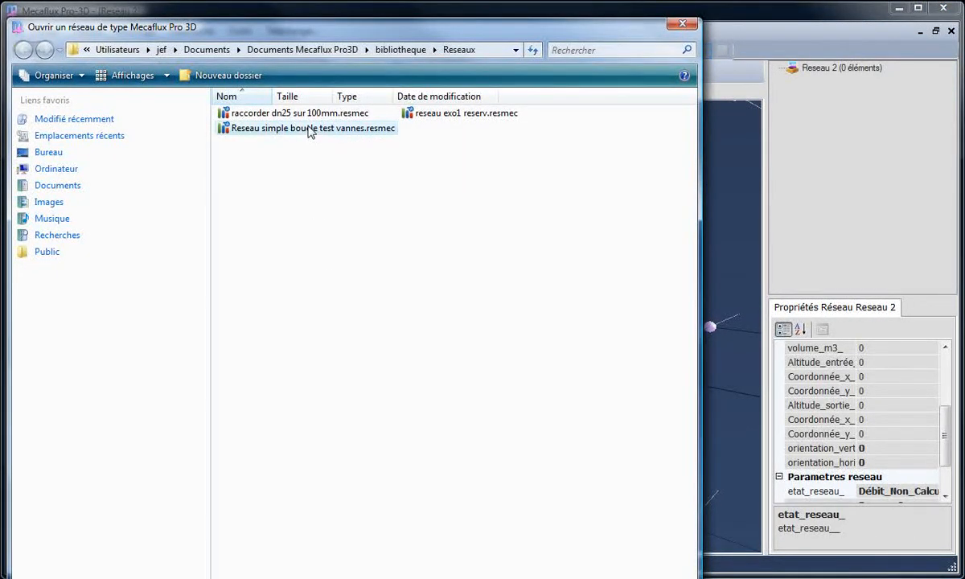
drag(438, 449, 450, 450)
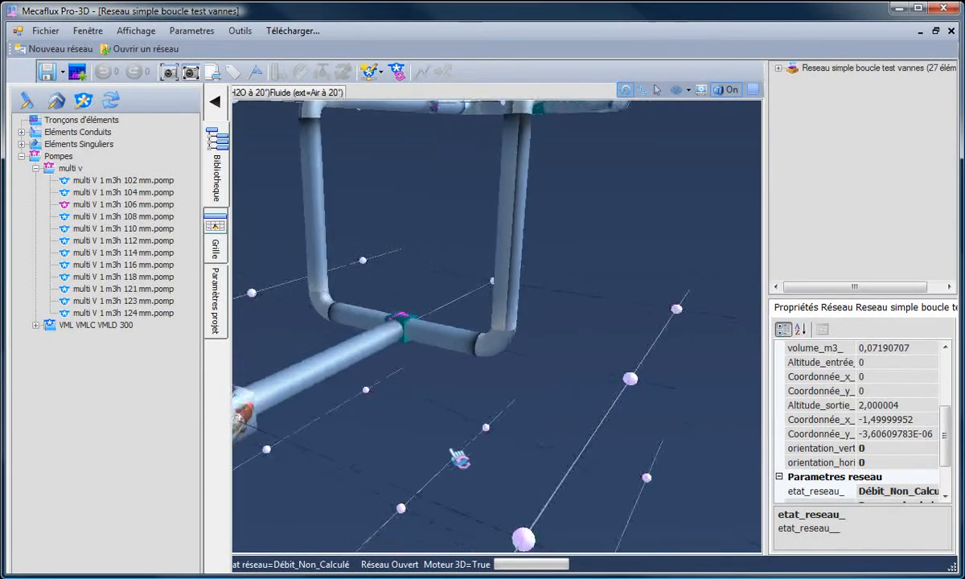
- Delete the VML VMLC VMLD 320 diam 100 pump at the start of the network
scroll(389, 330, down, 3)
drag(378, 274, 359, 279)
mouse_move(348, 381)
mouse_down()
mouse_move(349, 407)
mouse_move(344, 387)
mouse_up()
click(343, 367)
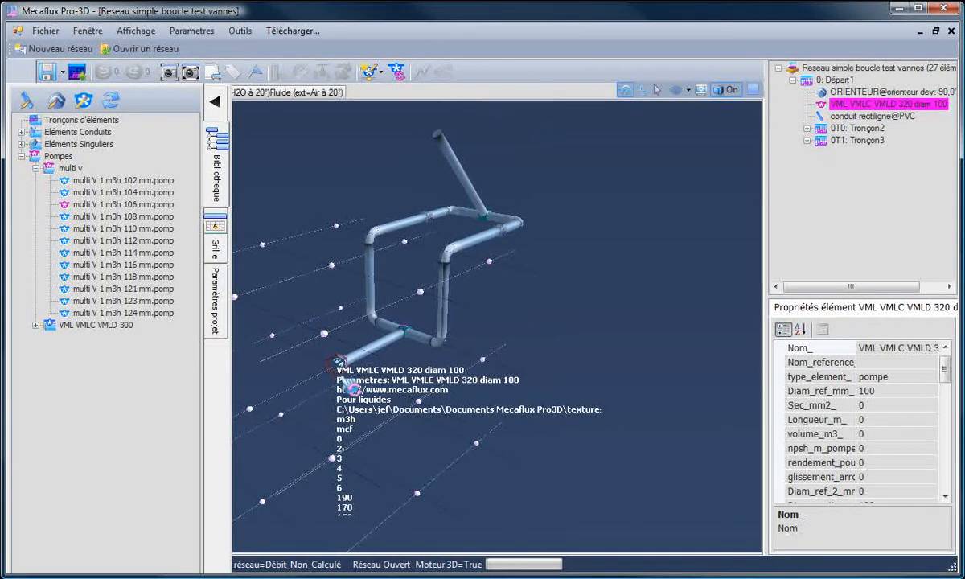
key(Delete)
drag(344, 378, 355, 378)
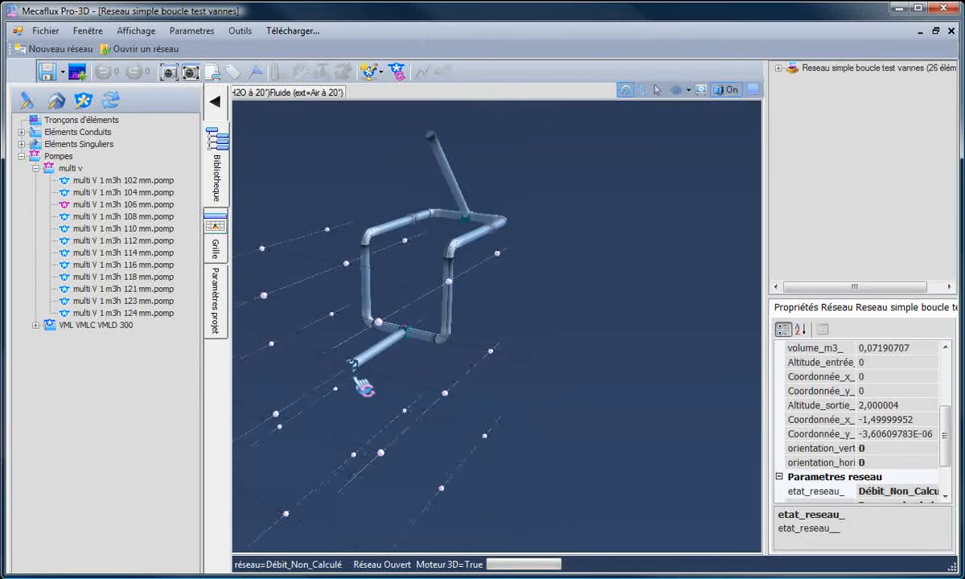
- Select the straight PVC conduit at the network's inlet and check its diameter
scroll(326, 314, up, 3)
drag(433, 436, 491, 371)
click(494, 363)
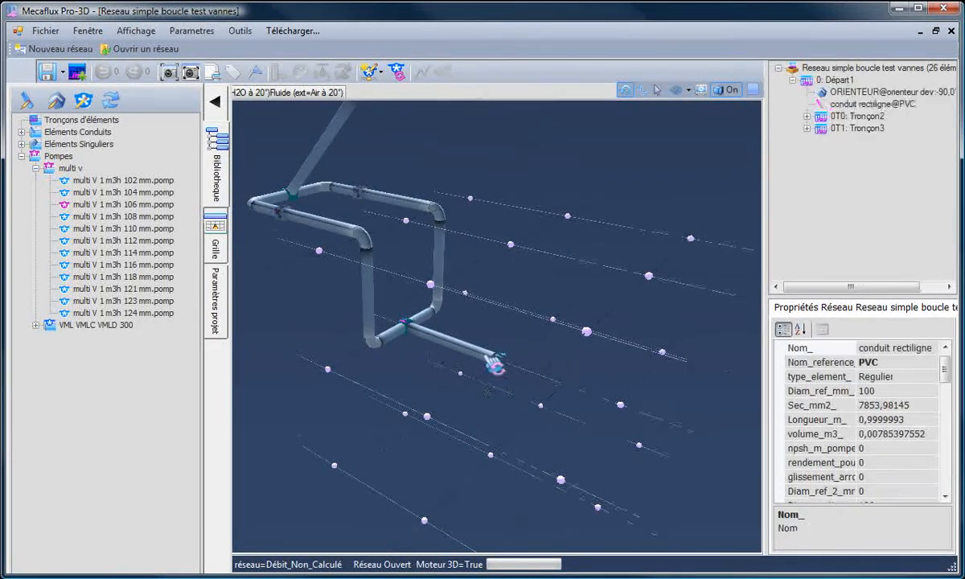
- Open the multi V 1 m3h 102 mm pump for editing and compare its inlet diameter with the network's first conduit
click(88, 181)
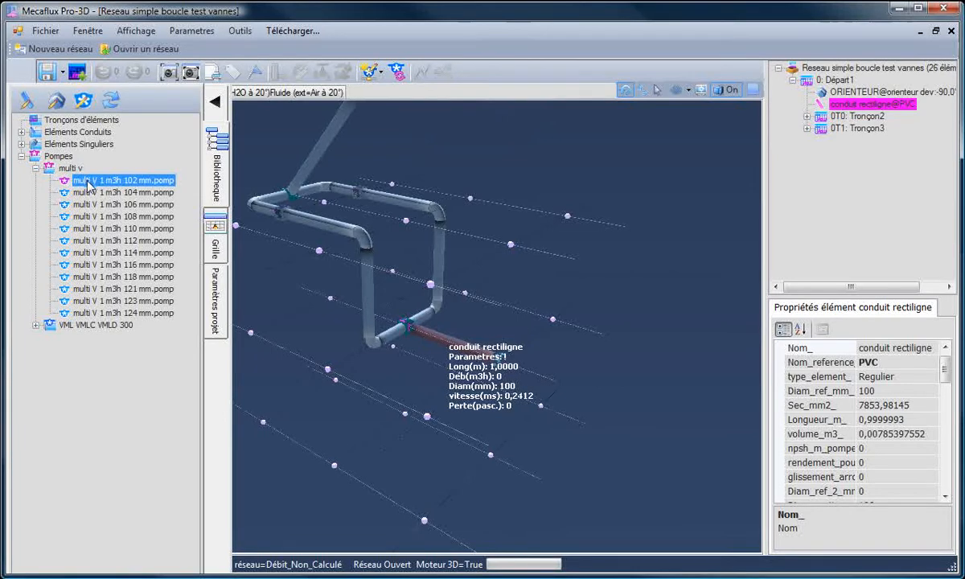
right_click(90, 184)
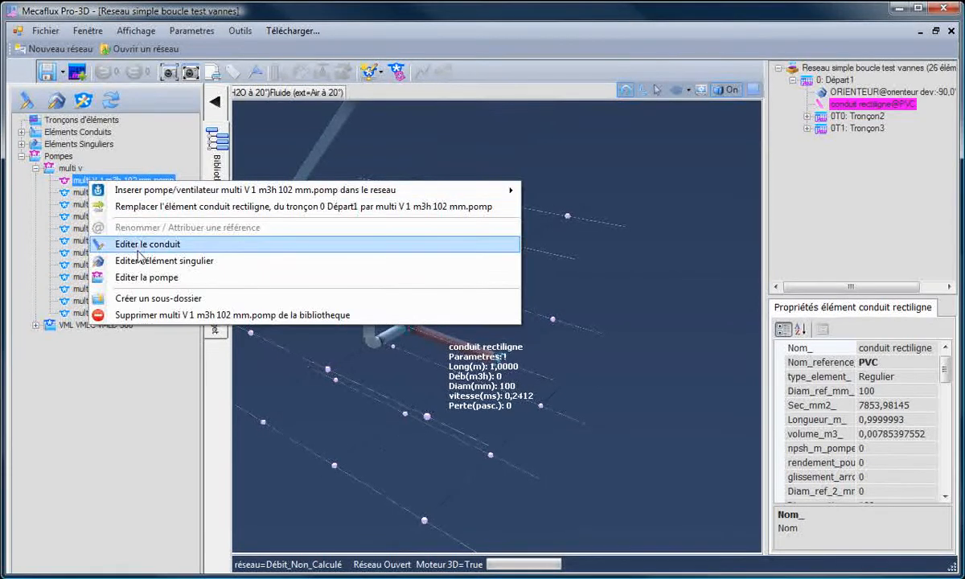
click(141, 276)
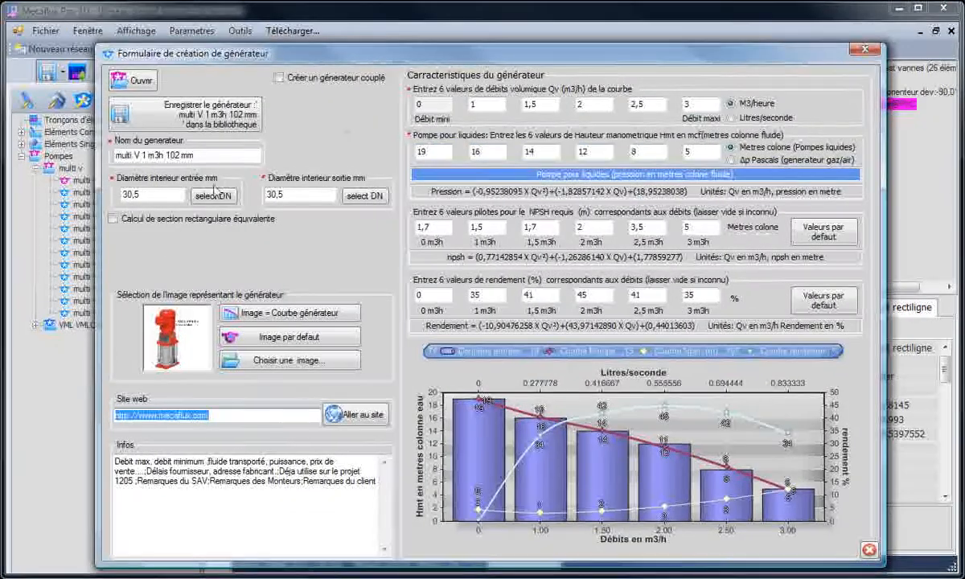
click(160, 194)
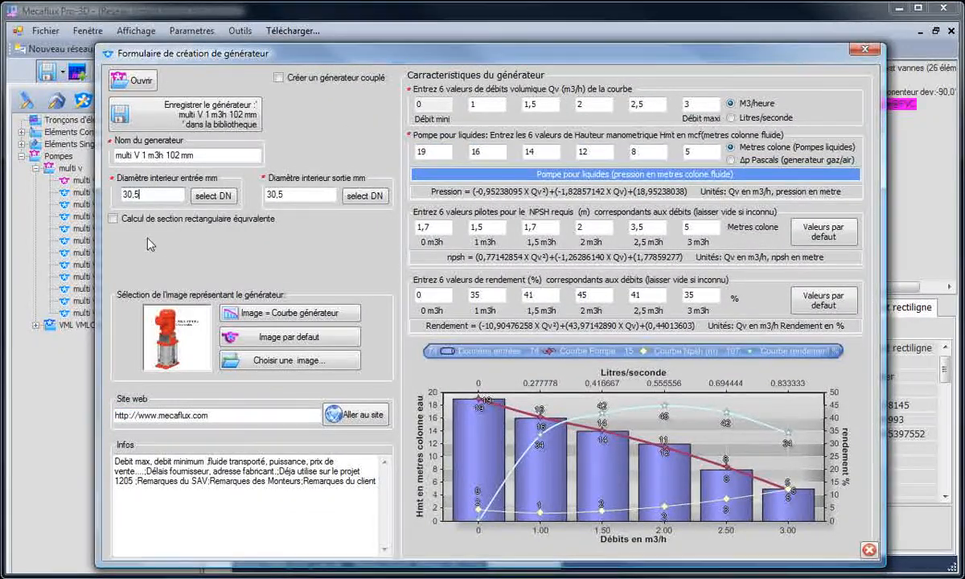
drag(304, 58, 579, 491)
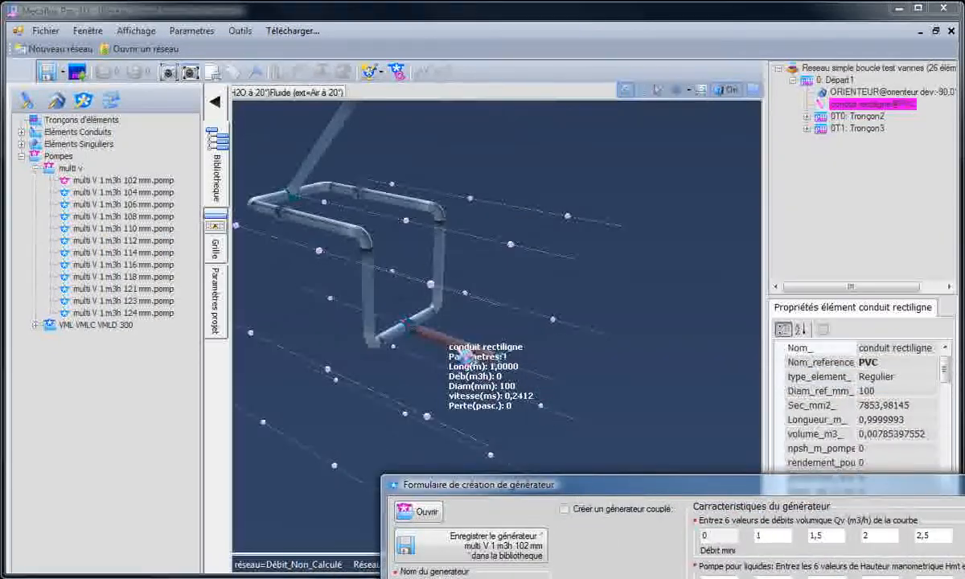
click(435, 331)
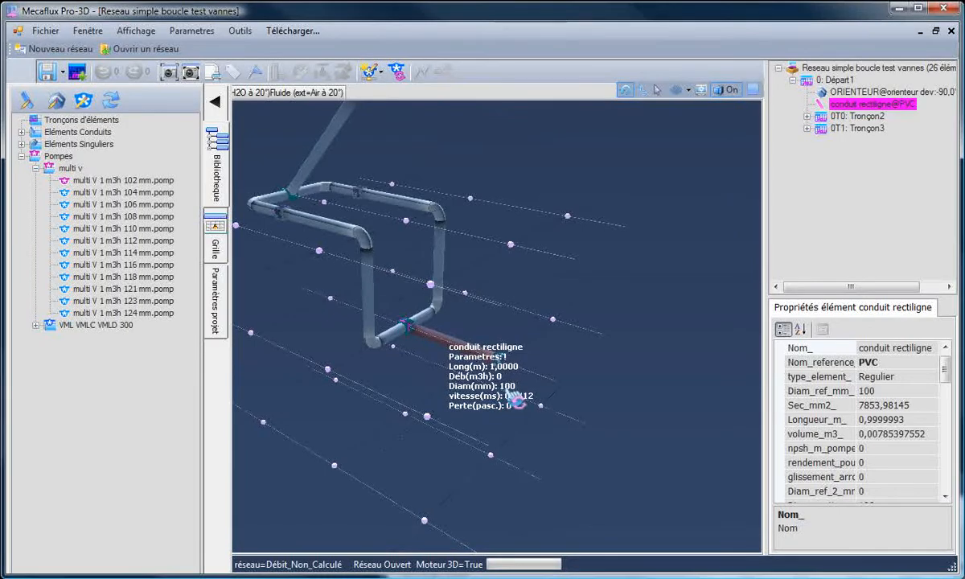
drag(964, 486, 855, 93)
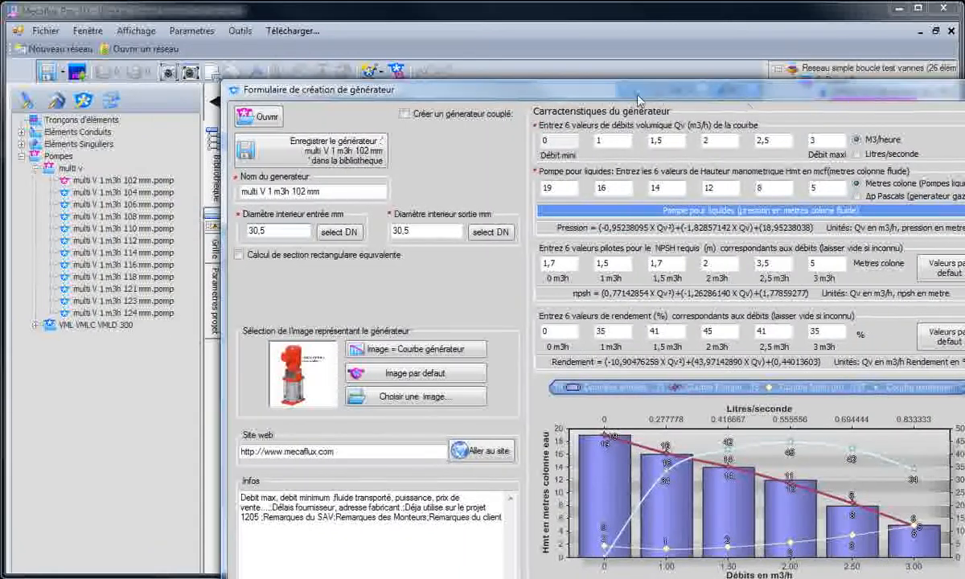
drag(503, 95, 530, 54)
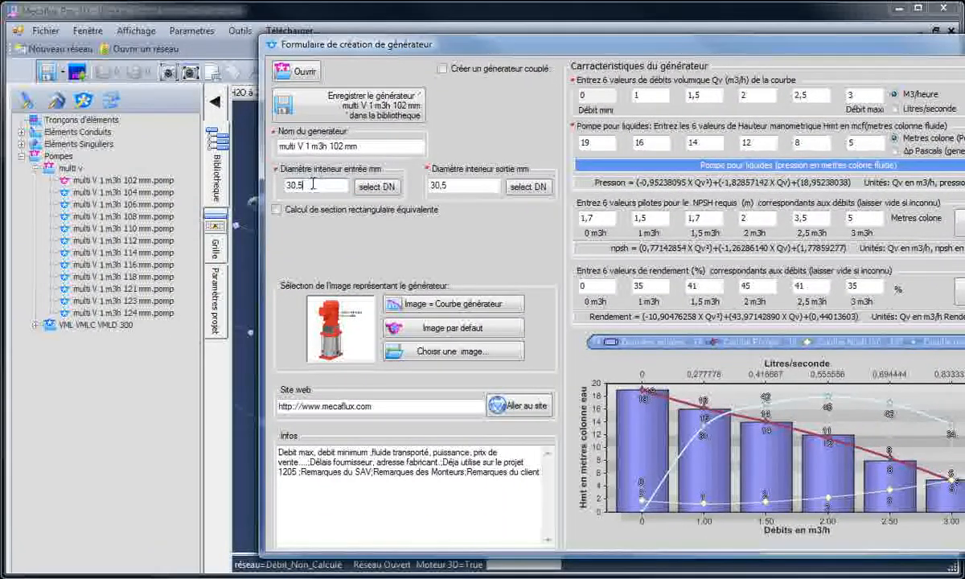
drag(312, 184, 272, 181)
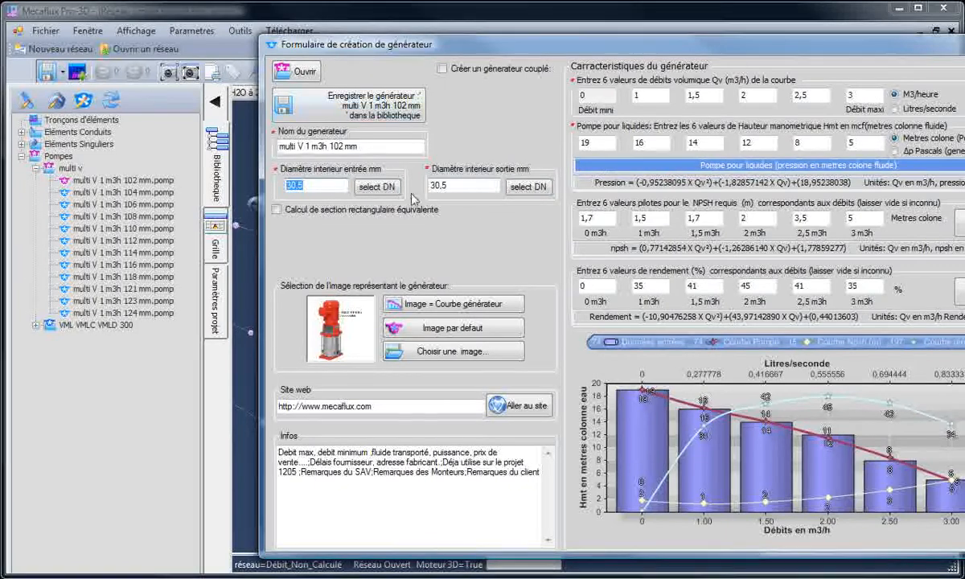
- Examine the loop network's inlet end and first PVC conduit, where the smaller pump has to connect
drag(494, 50, 410, 398)
drag(430, 329, 436, 398)
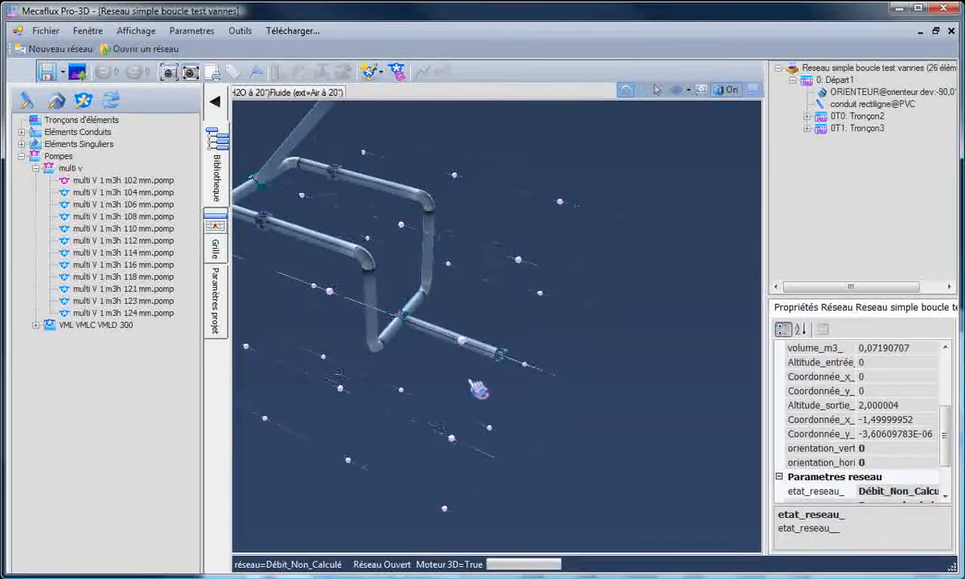
drag(480, 389, 329, 351)
scroll(462, 151, up, 2)
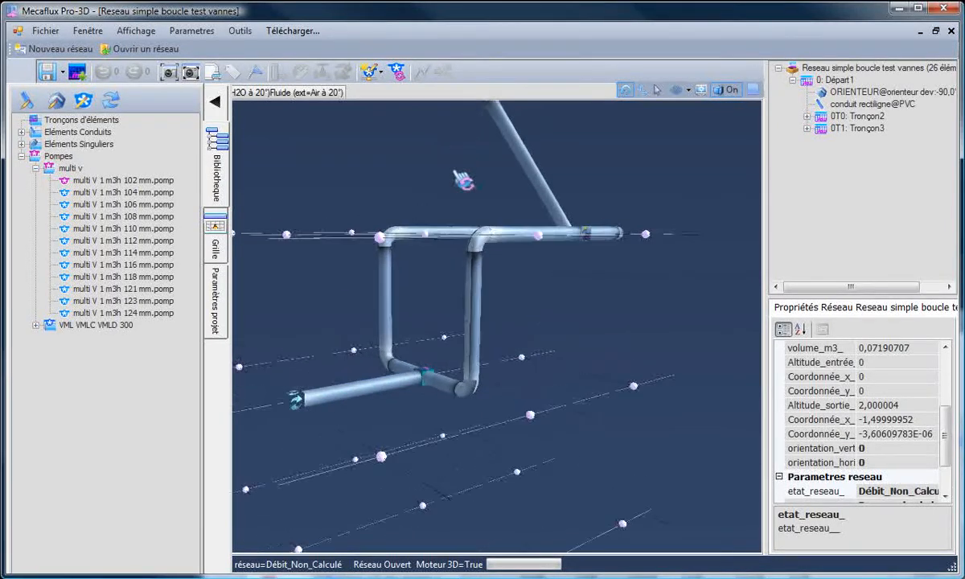
click(324, 404)
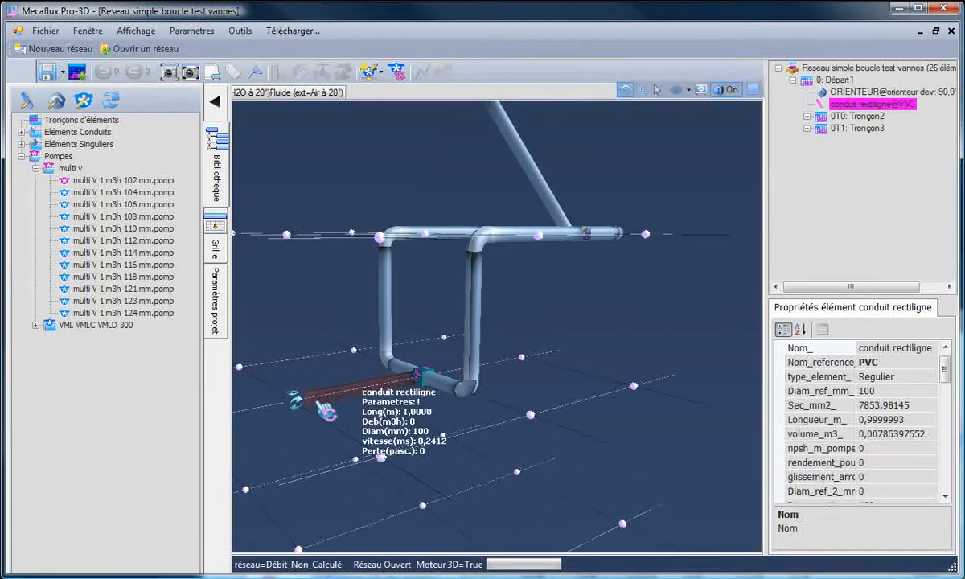
mouse_move(327, 426)
mouse_down()
mouse_move(491, 425)
mouse_move(380, 404)
mouse_move(340, 424)
mouse_up()
scroll(286, 443, down, 2)
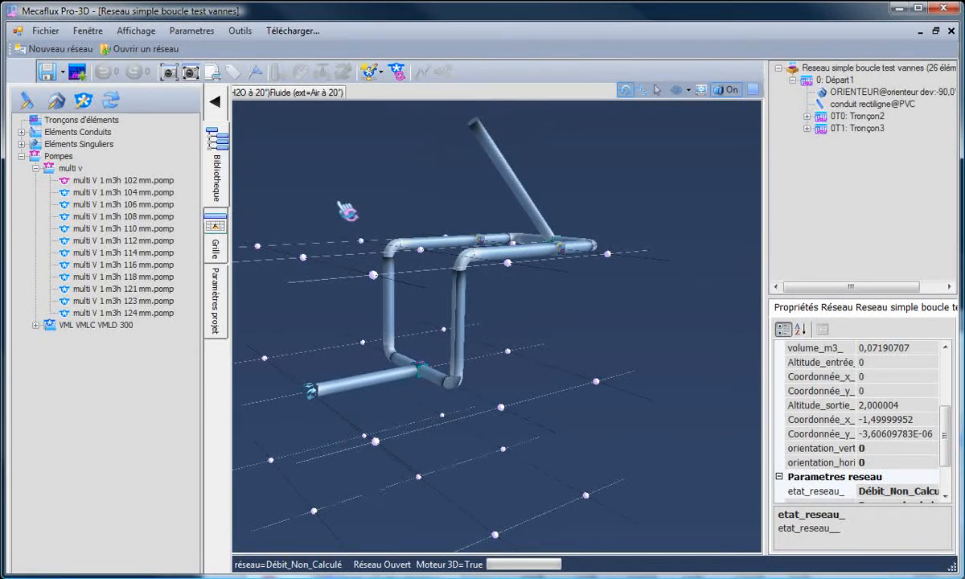
- Create a new network and start it with a 0.5 m long D_30_5_mm_Rugos_0_04_mm conduit along the X axis
click(70, 53)
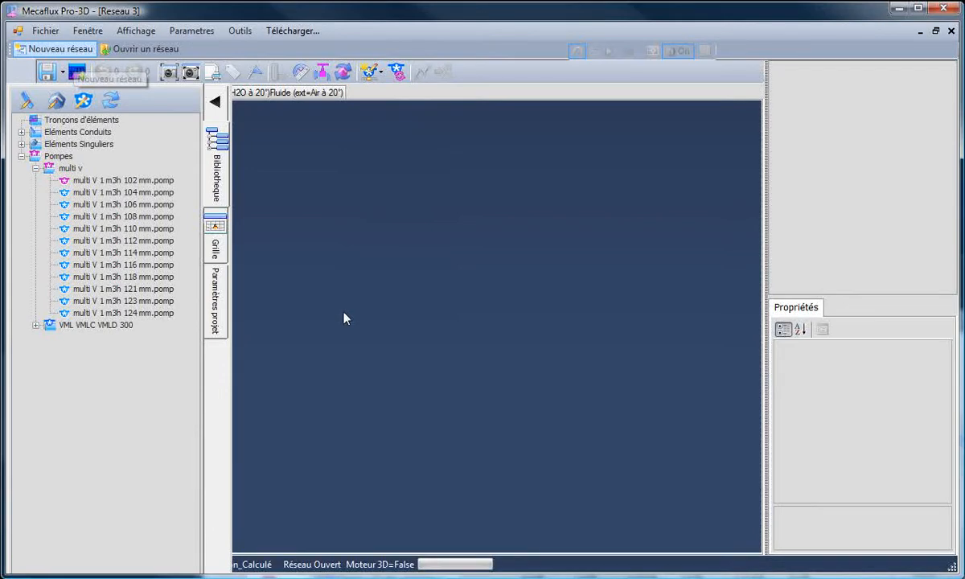
drag(398, 392, 336, 400)
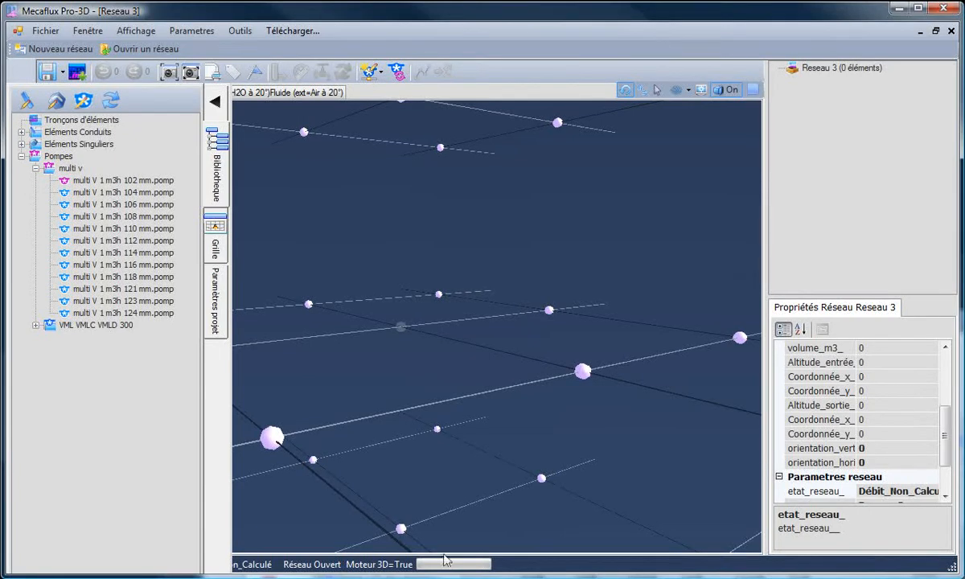
click(21, 133)
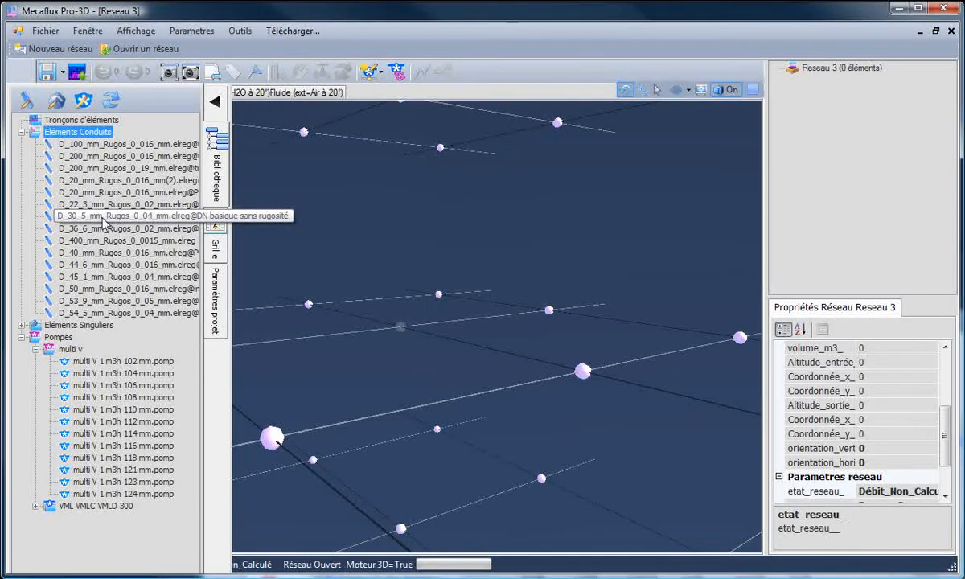
drag(92, 222, 480, 361)
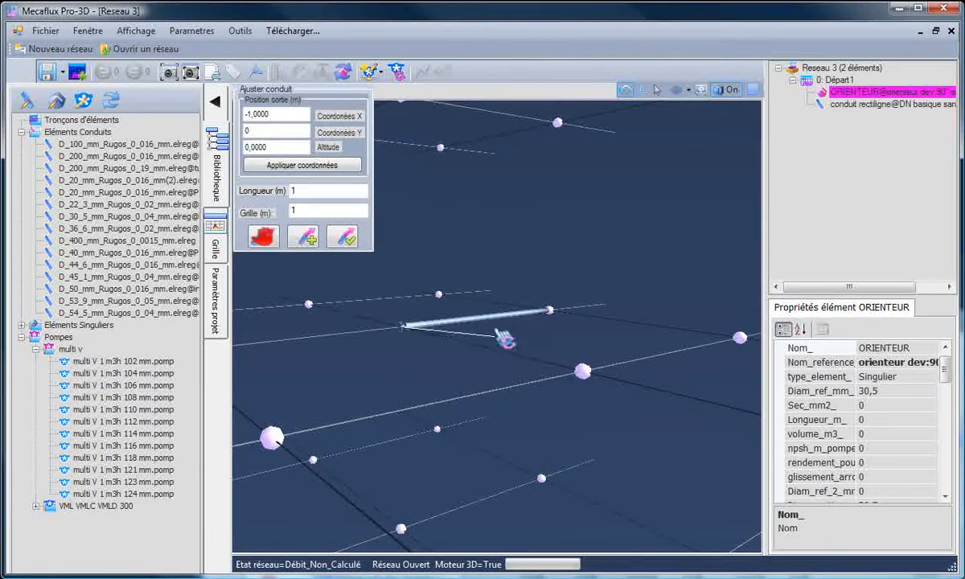
click(485, 318)
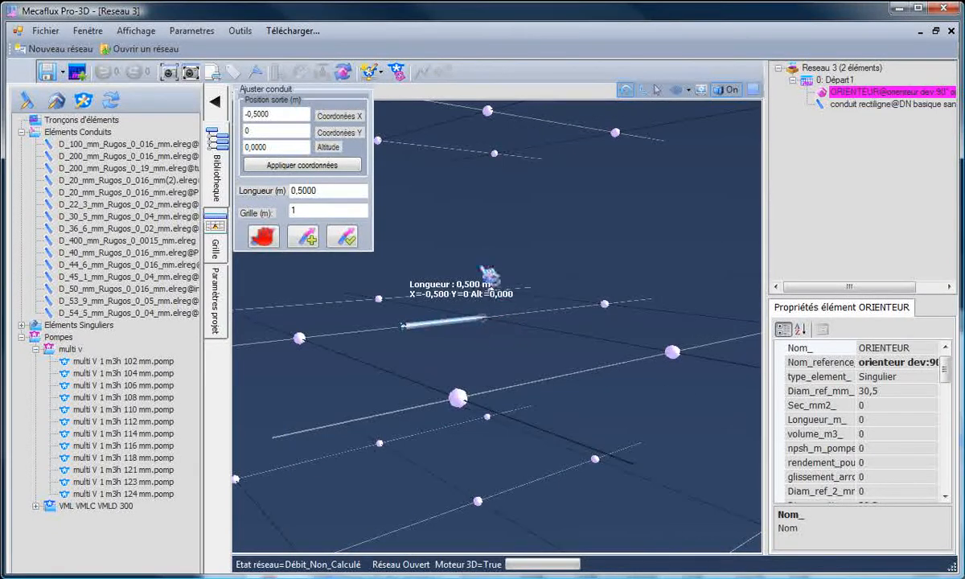
click(342, 237)
- Insert a divergent cone with a 100 mm outlet diameter downstream of the 30.5 mm conduit
scroll(507, 348, up, 6)
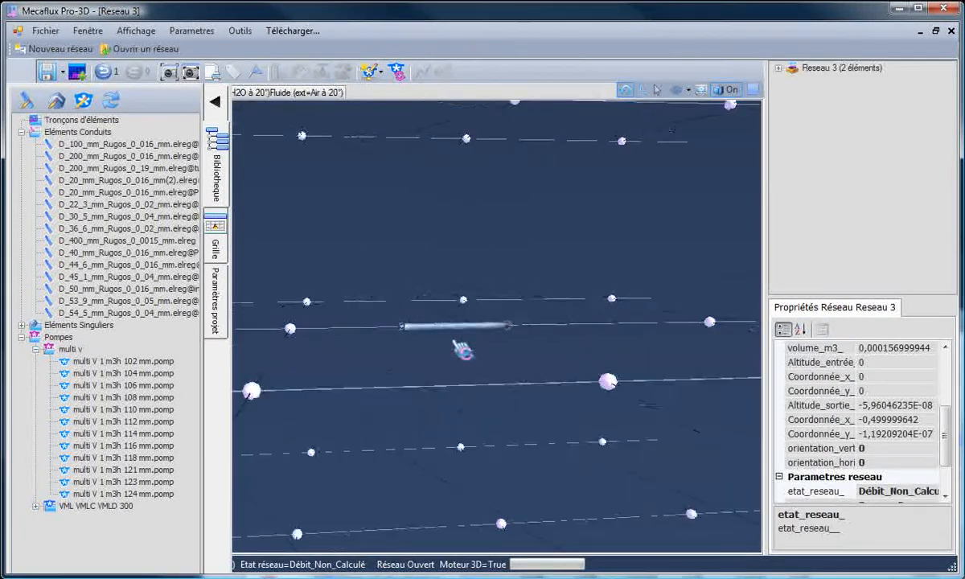
scroll(615, 400, down, 4)
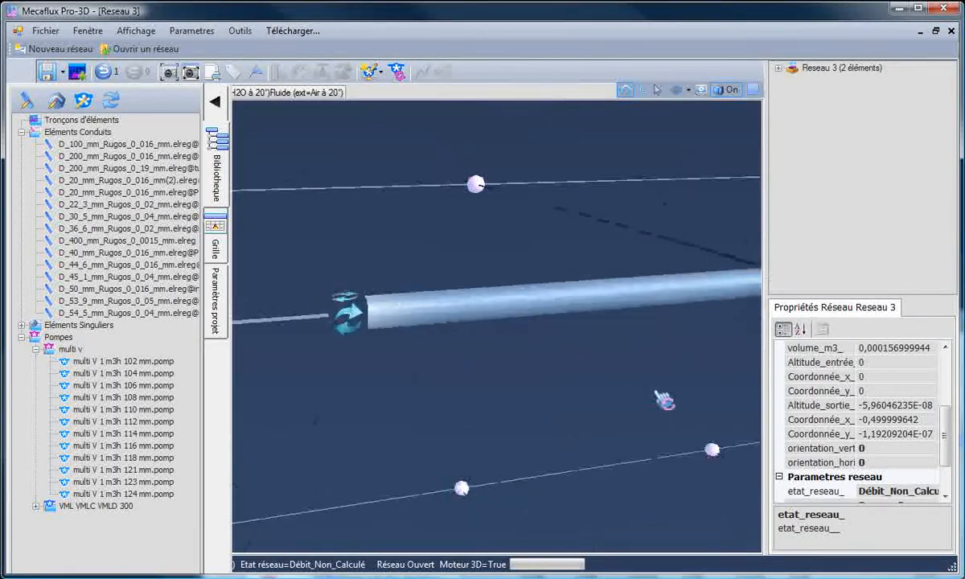
click(659, 291)
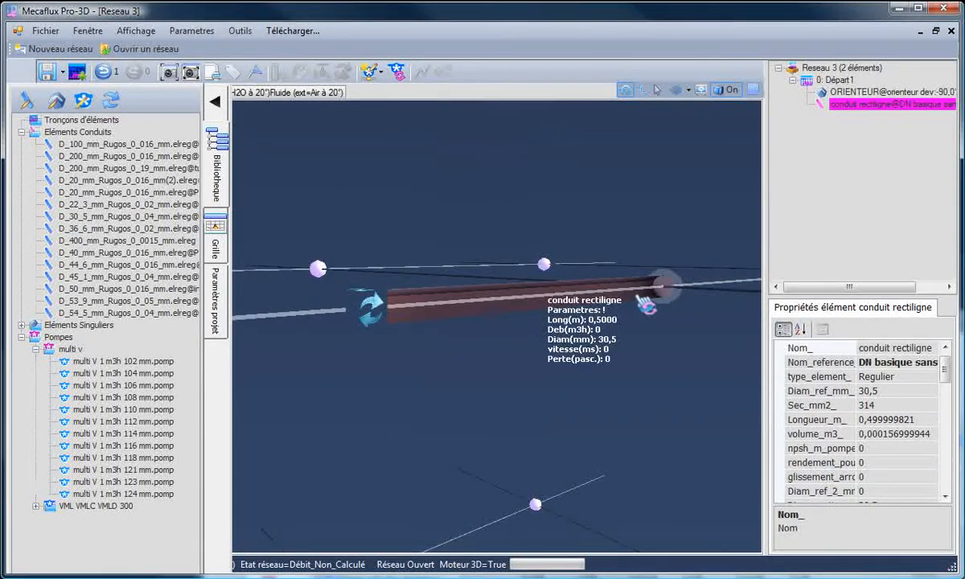
right_click(658, 292)
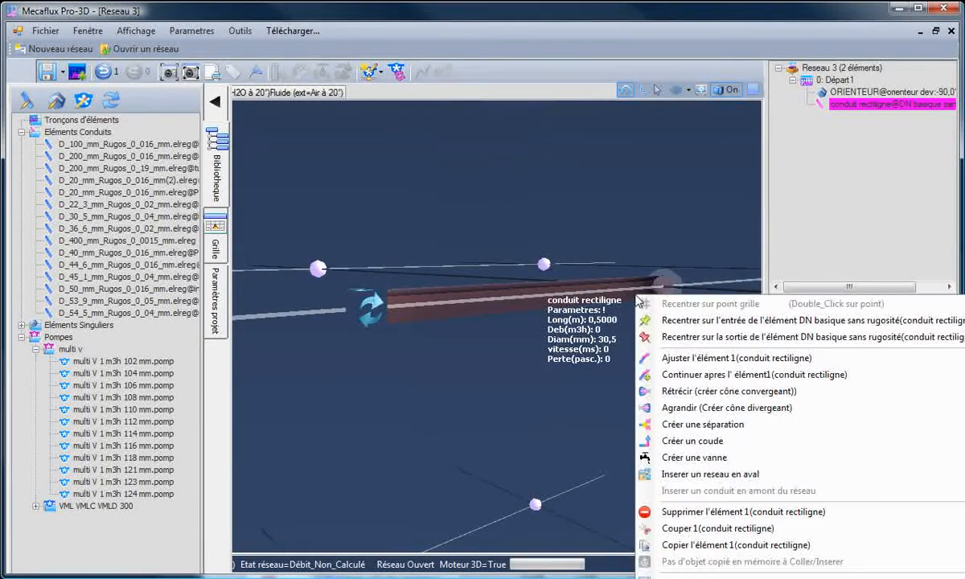
click(681, 409)
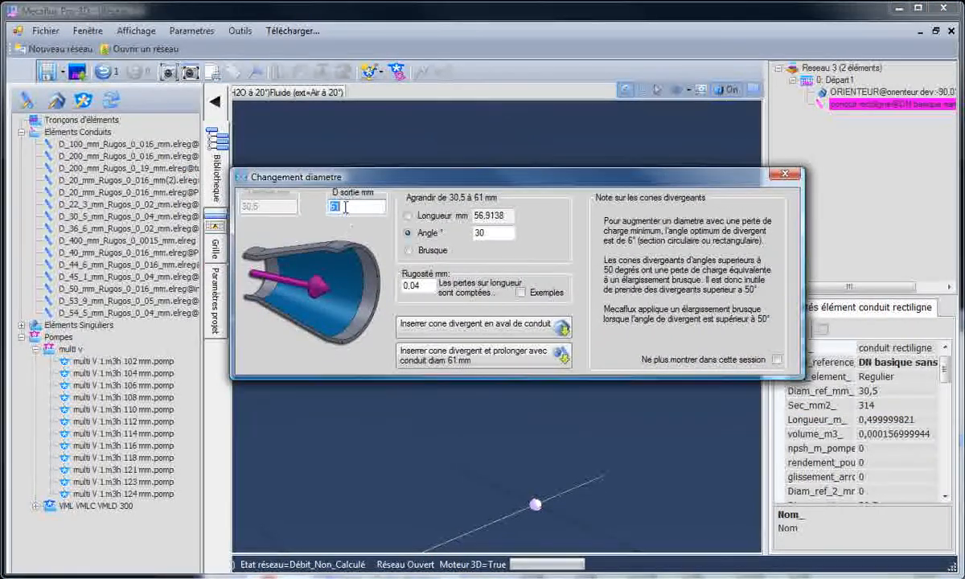
text(100)
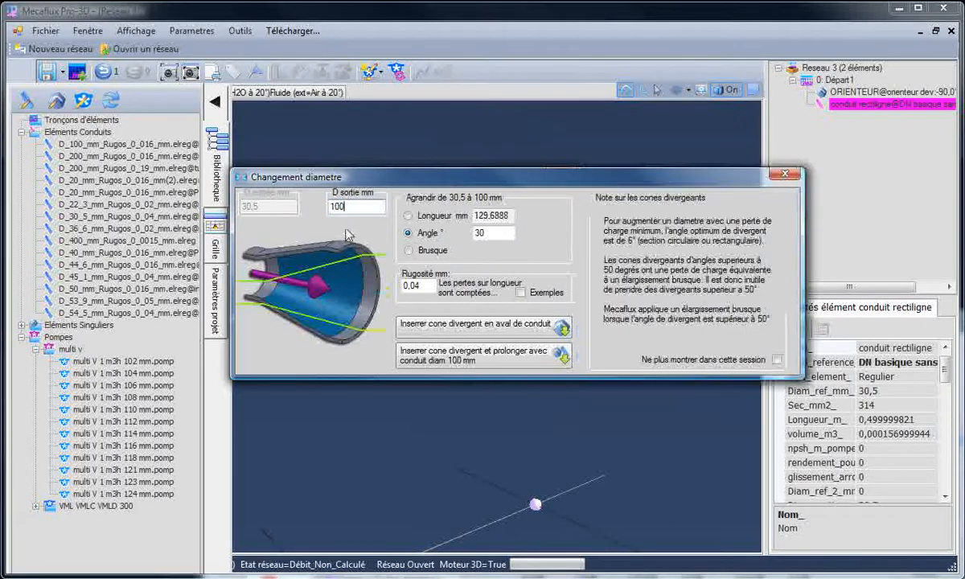
click(553, 327)
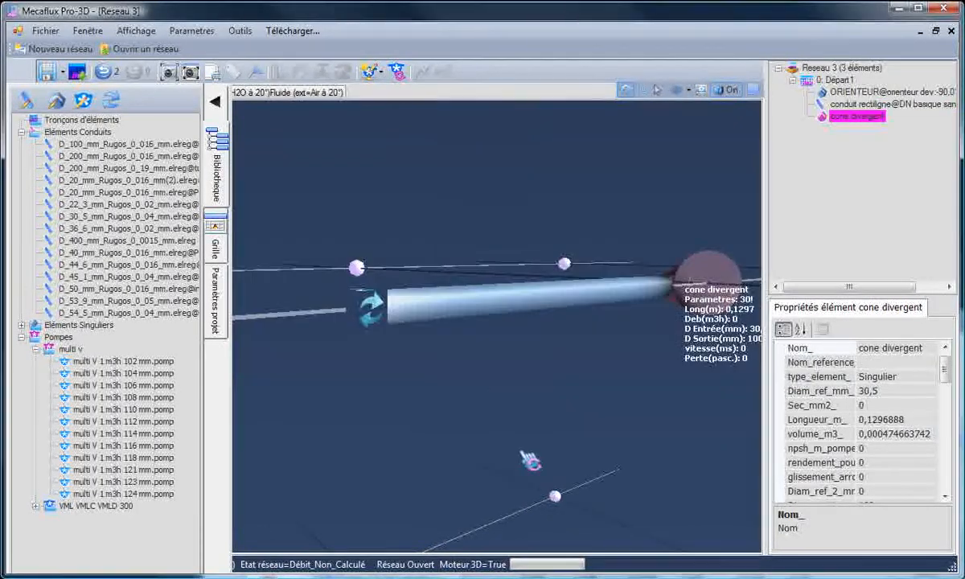
- Insert the network Reseau simple boucle test vannes.resmec downstream of the divergent cone
drag(603, 370, 700, 176)
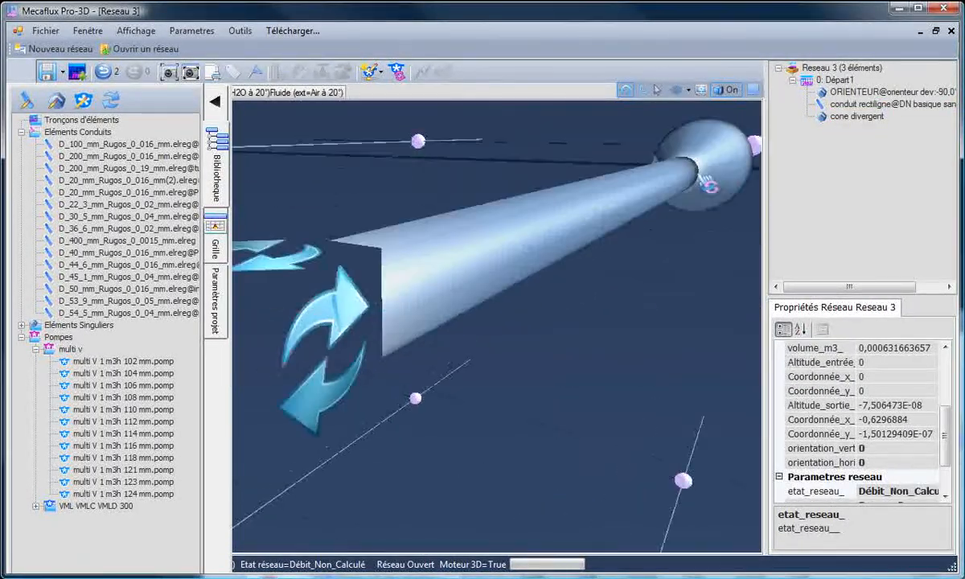
scroll(709, 181, down, 3)
scroll(654, 265, down, 2)
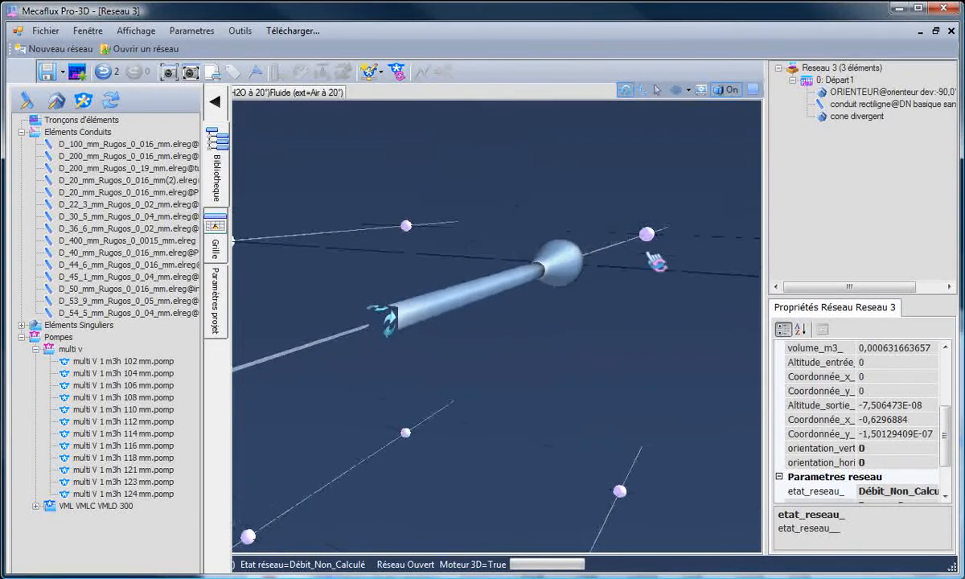
click(578, 278)
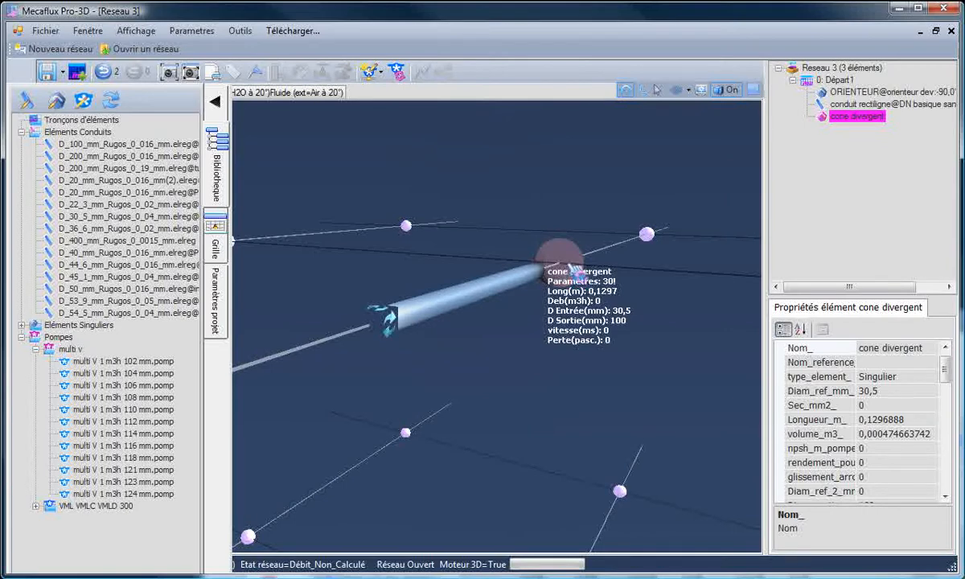
right_click(571, 264)
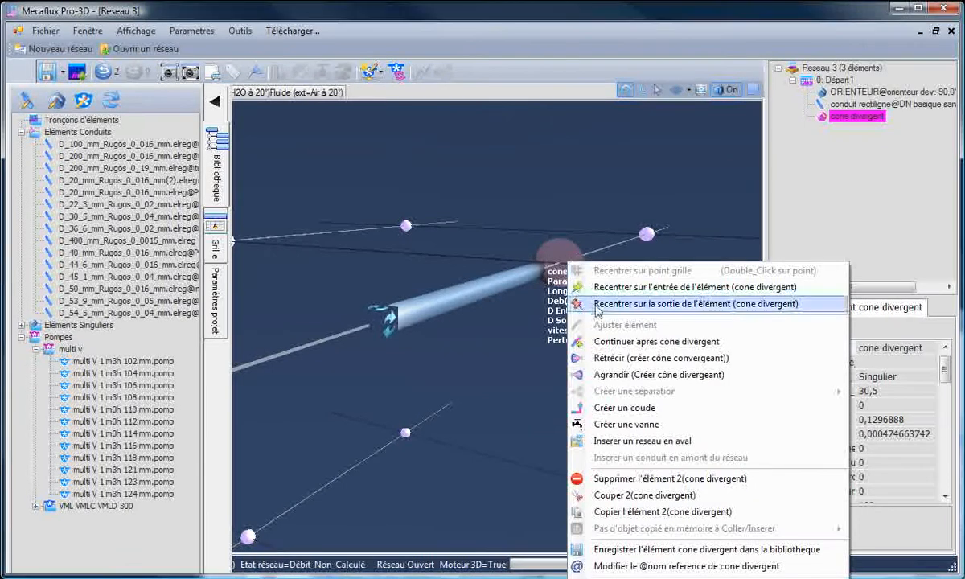
click(616, 441)
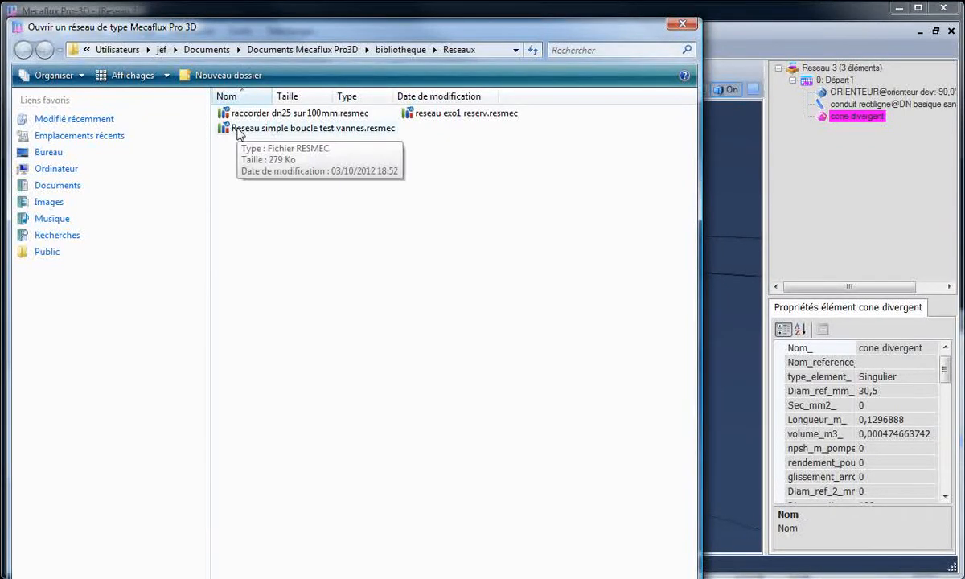
double_click(239, 131)
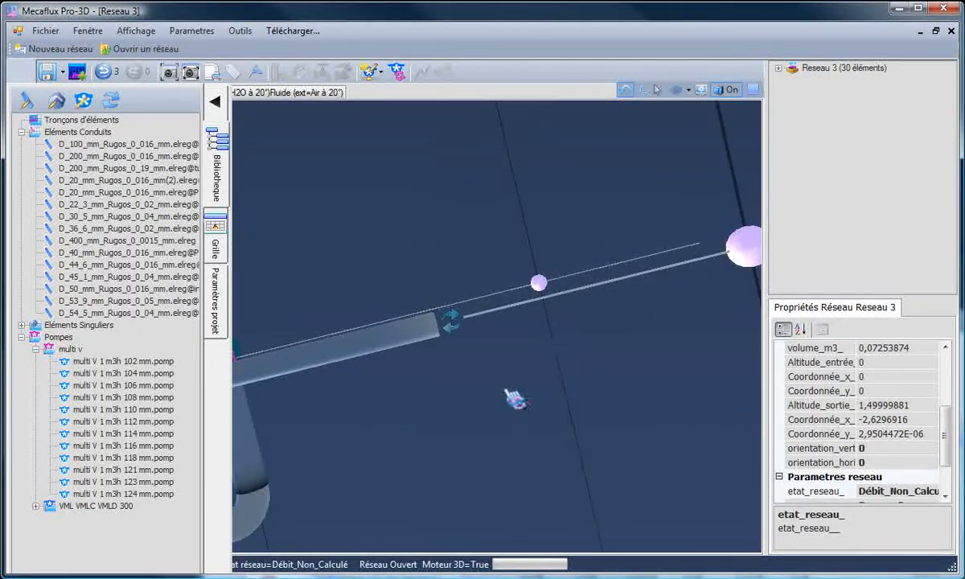
- Delete the VML VMLC VMLD 320 diam 100 pump at the junction between the divergent cone and the inserted loop network
drag(510, 399, 498, 274)
click(555, 377)
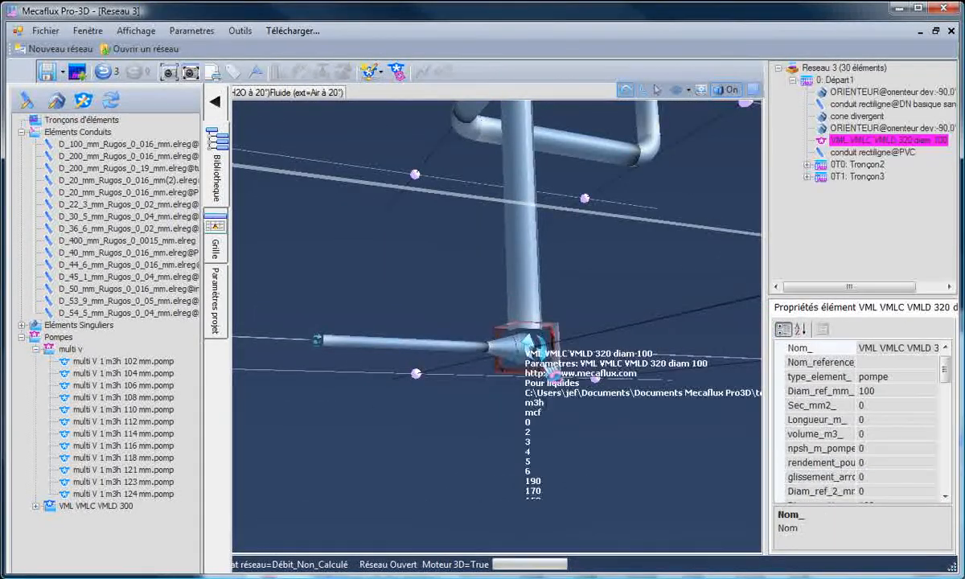
key(Delete)
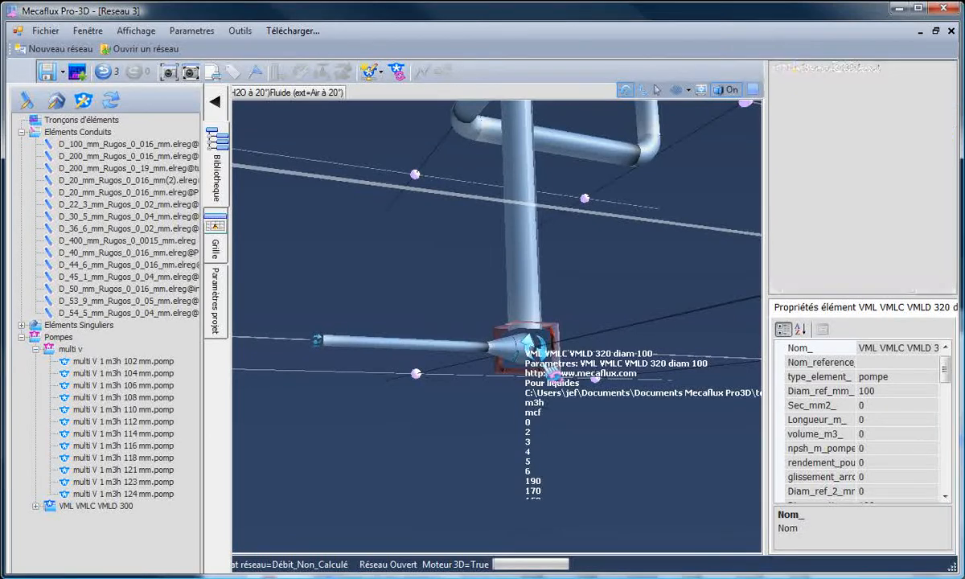
click(554, 369)
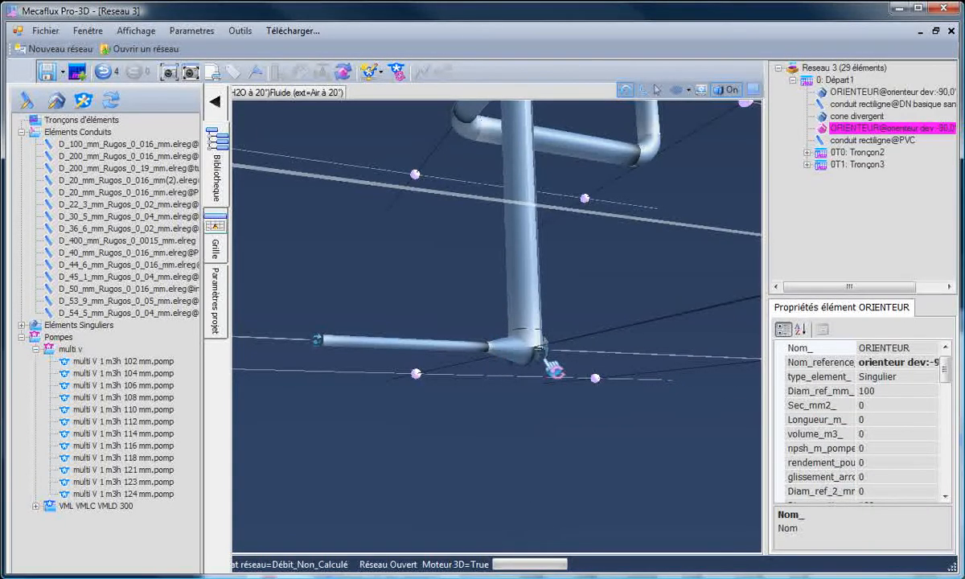
- Delete the ORIENTEUR element between the divergent cone and the PVC conduit
click(848, 130)
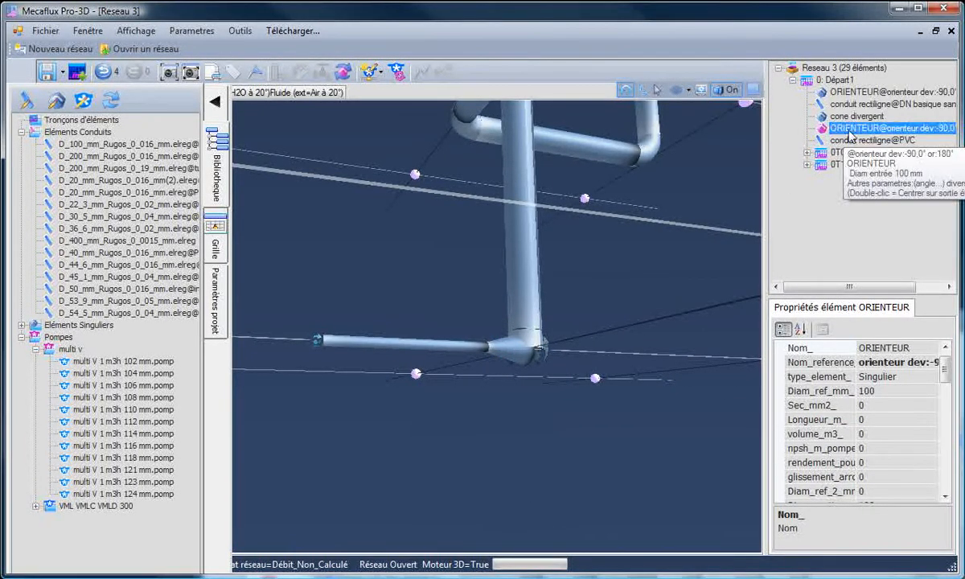
key(Delete)
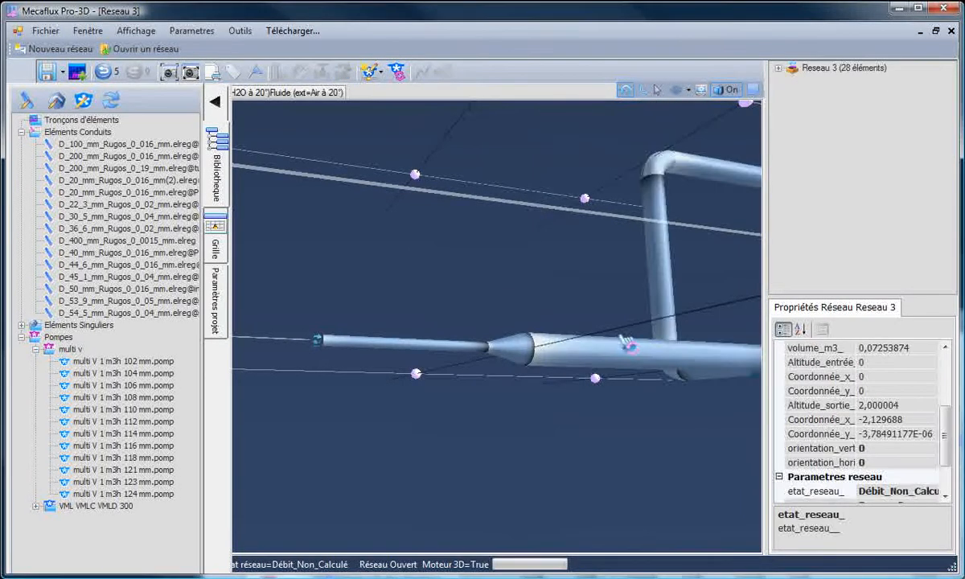
drag(661, 339, 650, 327)
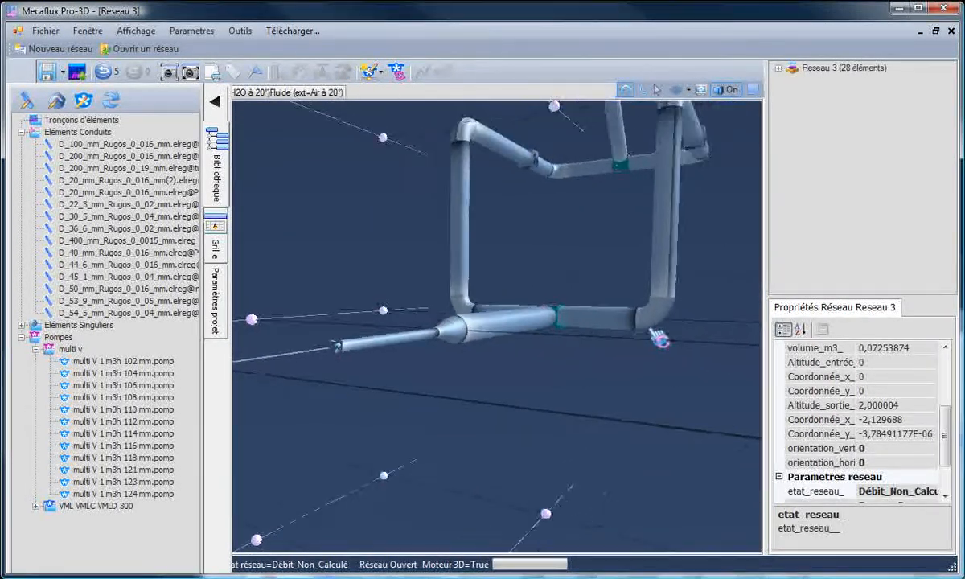
- Insert the multi V 1 m3h 102 mm pump at the start of the network
scroll(586, 261, down, 5)
drag(586, 260, 342, 350)
mouse_move(421, 343)
mouse_down()
mouse_move(399, 356)
mouse_move(405, 340)
mouse_up()
scroll(406, 337, up, 3)
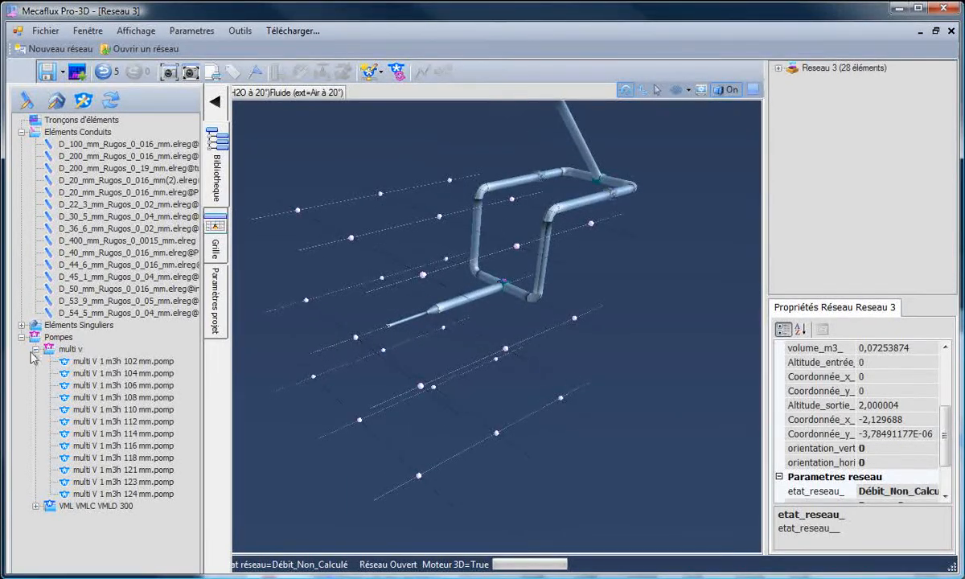
click(95, 362)
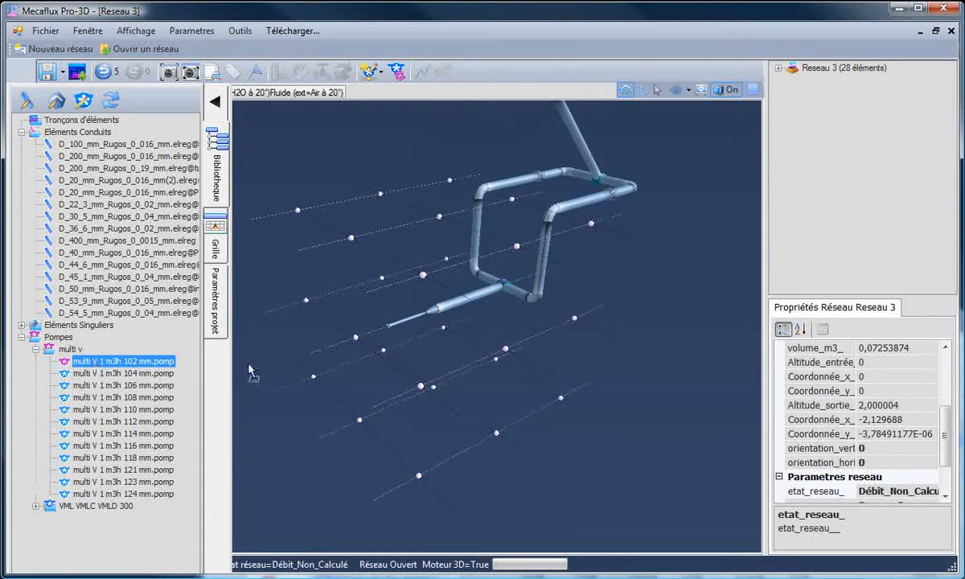
drag(443, 357, 444, 359)
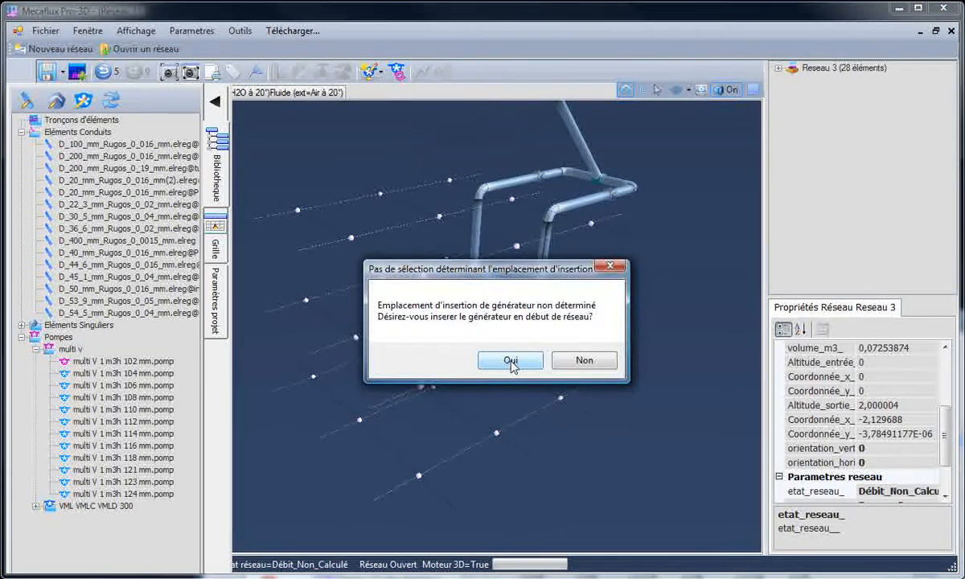
drag(520, 281, 579, 384)
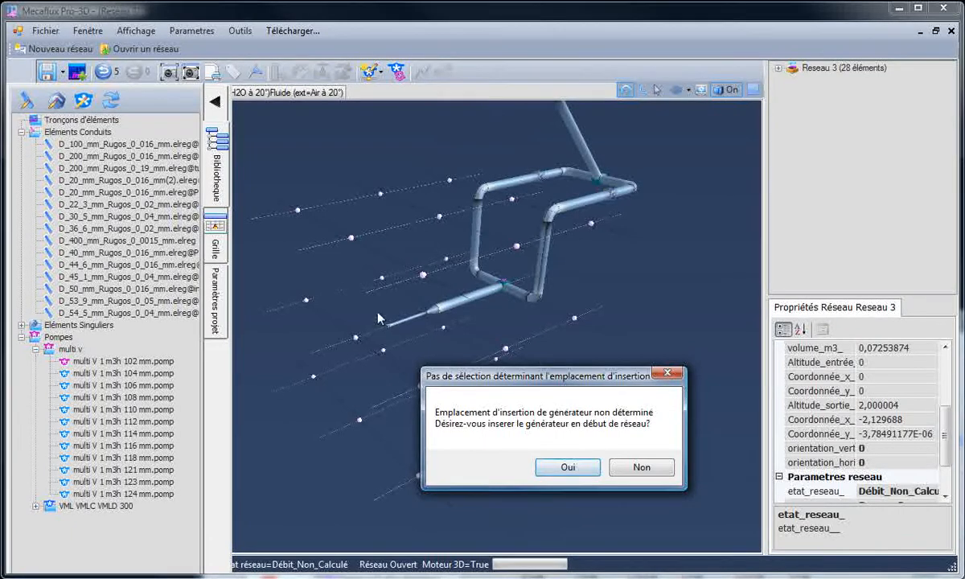
click(565, 468)
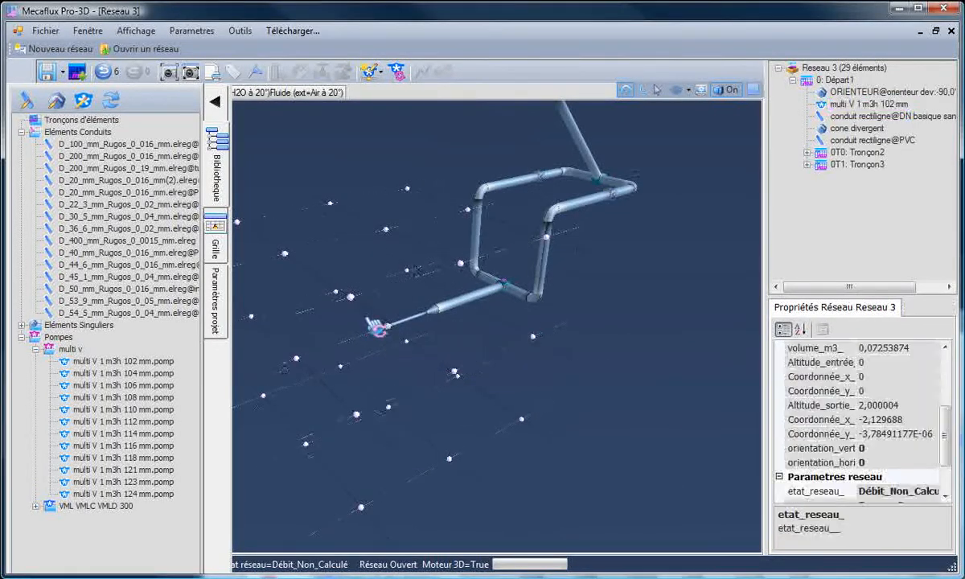
- Check the inserted pump up close and update the network's operating flow rate
scroll(375, 328, up, 6)
scroll(375, 328, up, 5)
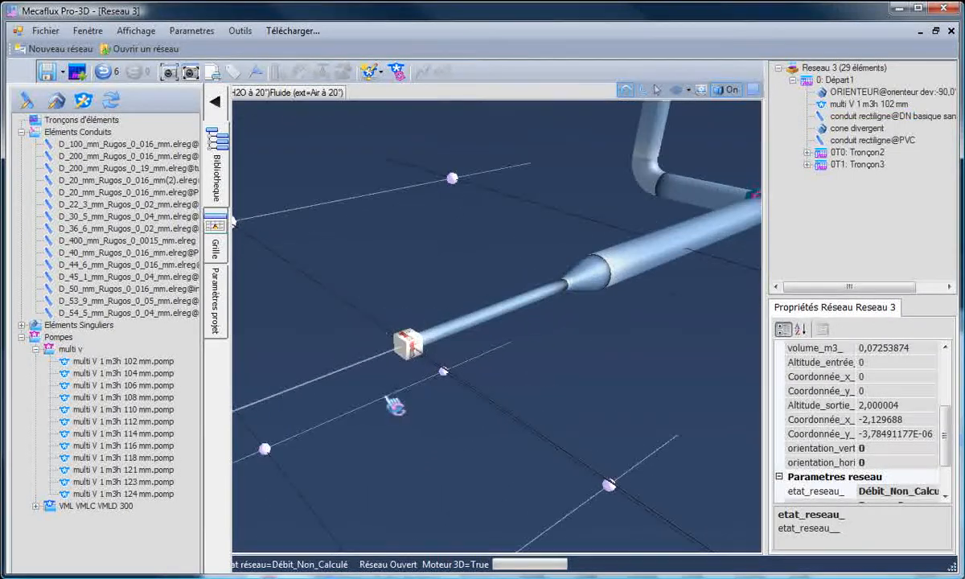
scroll(375, 313, up, 1)
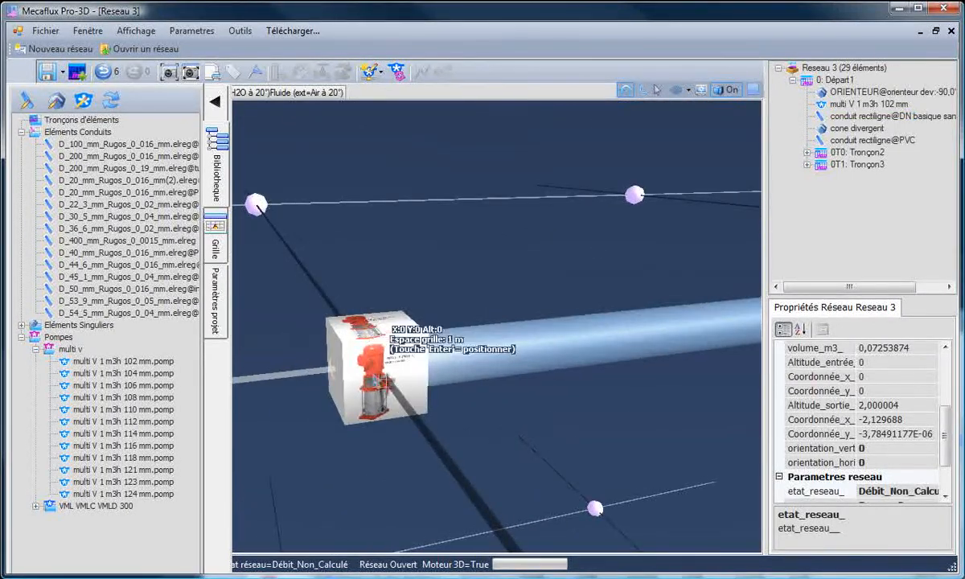
scroll(438, 454, down, 8)
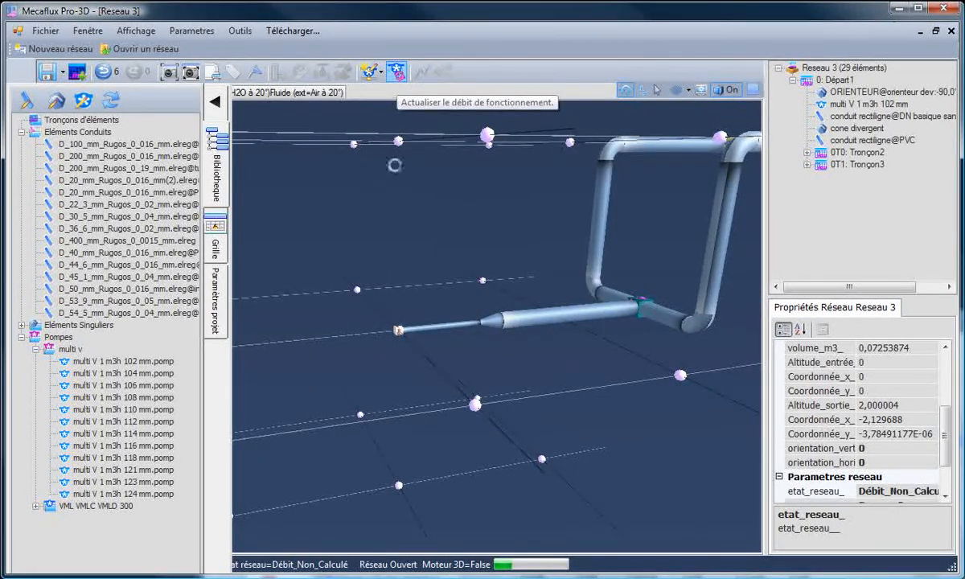
click(563, 361)
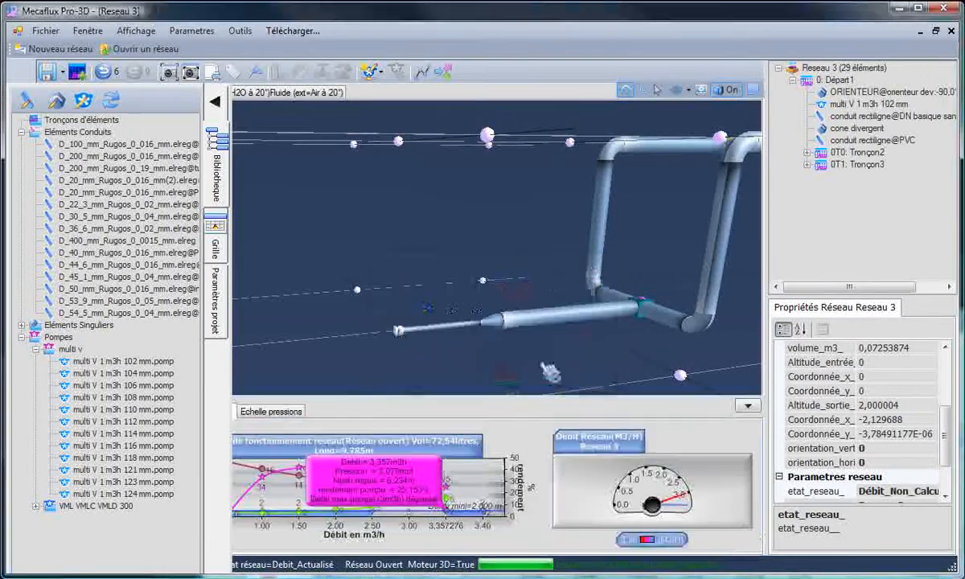
drag(482, 365, 517, 361)
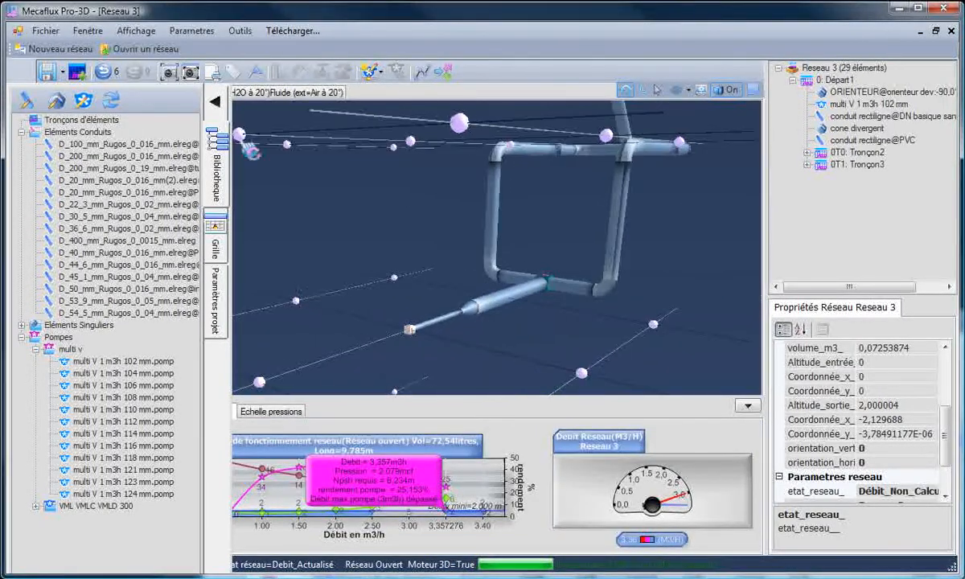
- Collapse the library and examine the calculated results and properties of the PVC conduit downstream of the divergent cone
click(217, 102)
drag(318, 312, 350, 336)
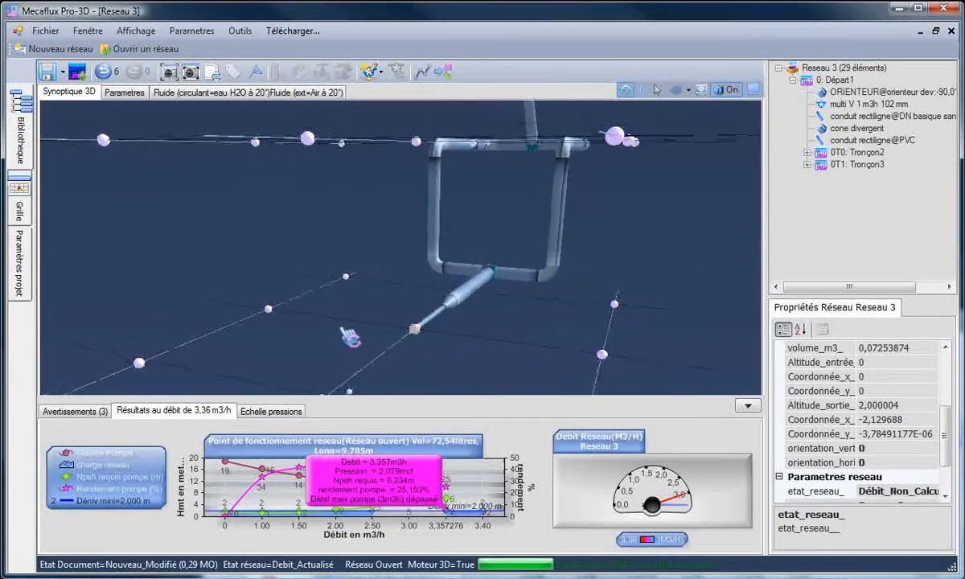
click(482, 302)
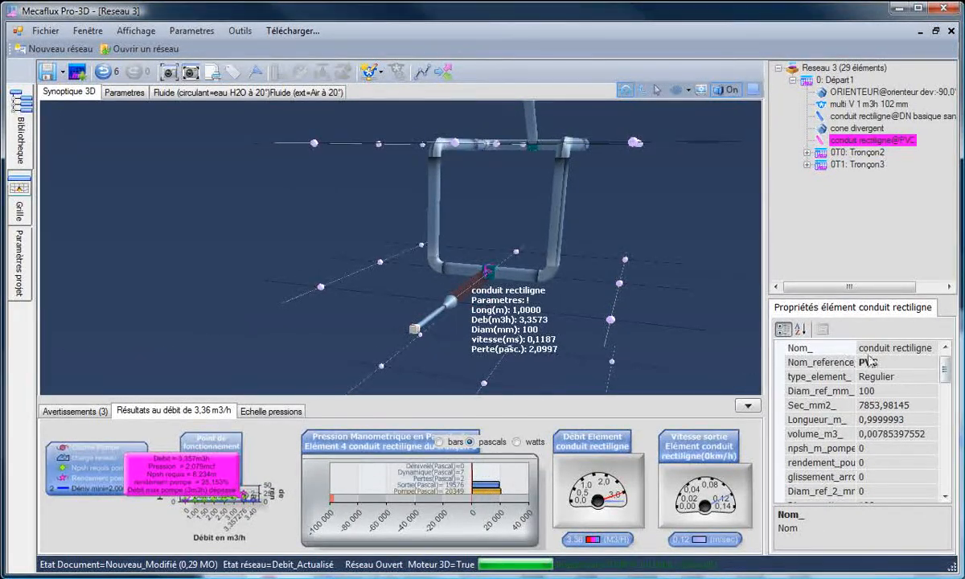
drag(945, 404, 944, 370)
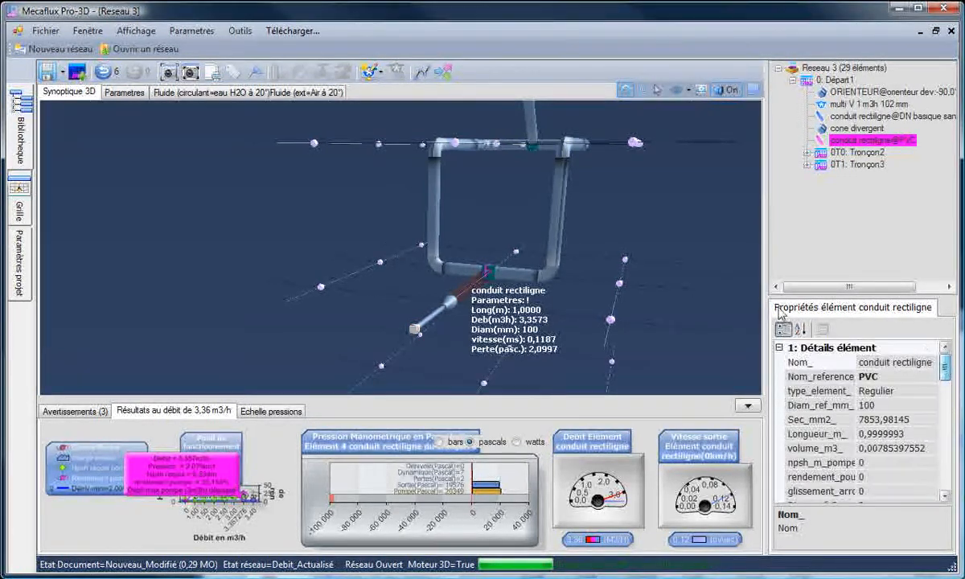
click(625, 262)
- Show the pressure scale, view the network elements coloured by pressure, and turn the colouring off again
click(272, 413)
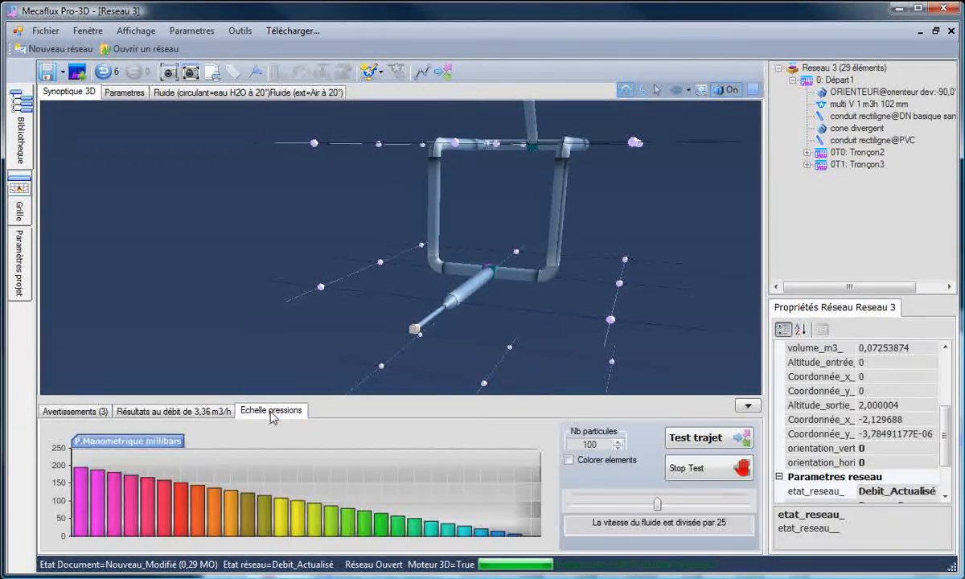
click(569, 459)
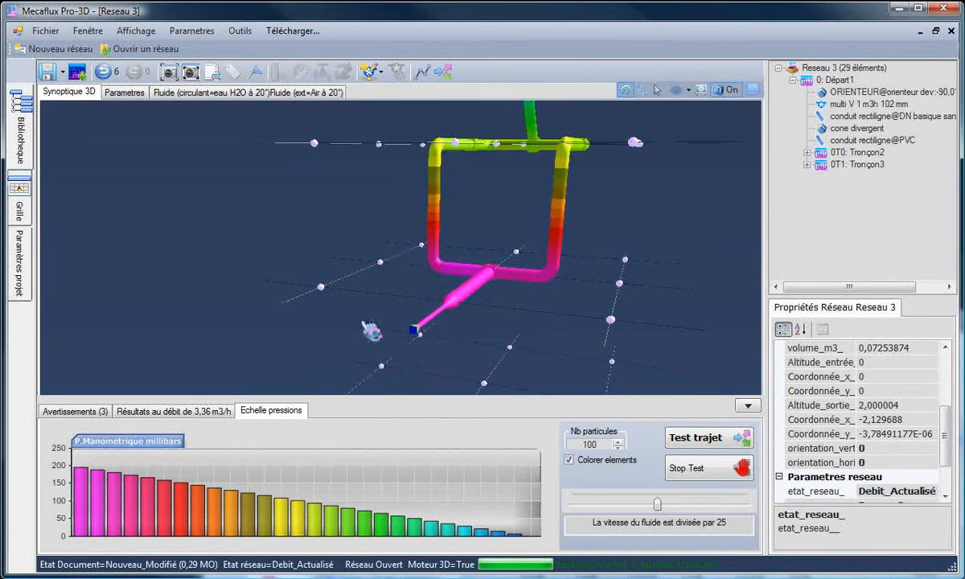
drag(372, 330, 228, 236)
click(569, 460)
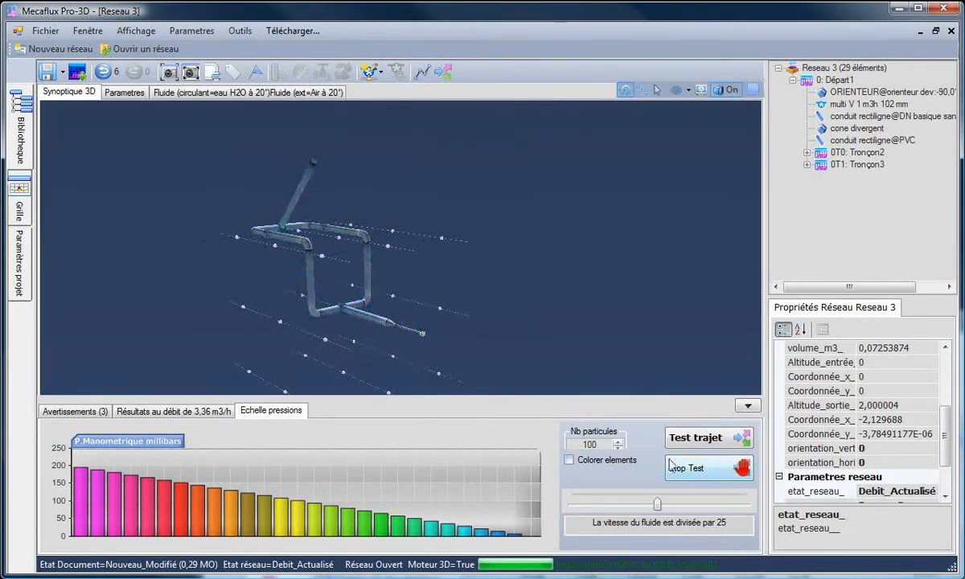
- Run the particle path test with 100 particles and set the fluid speed to real speed (Vitesse réelle)
click(714, 441)
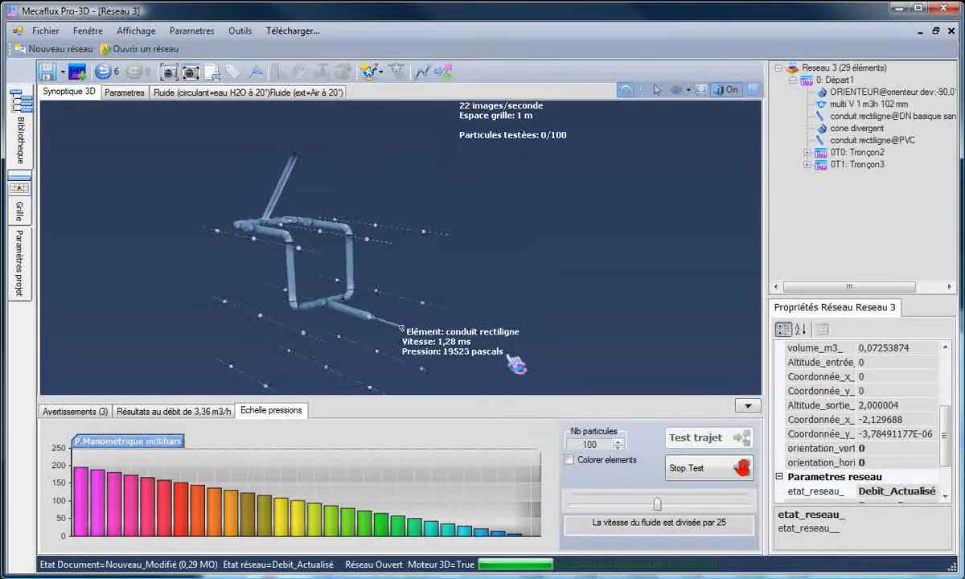
drag(658, 506, 574, 507)
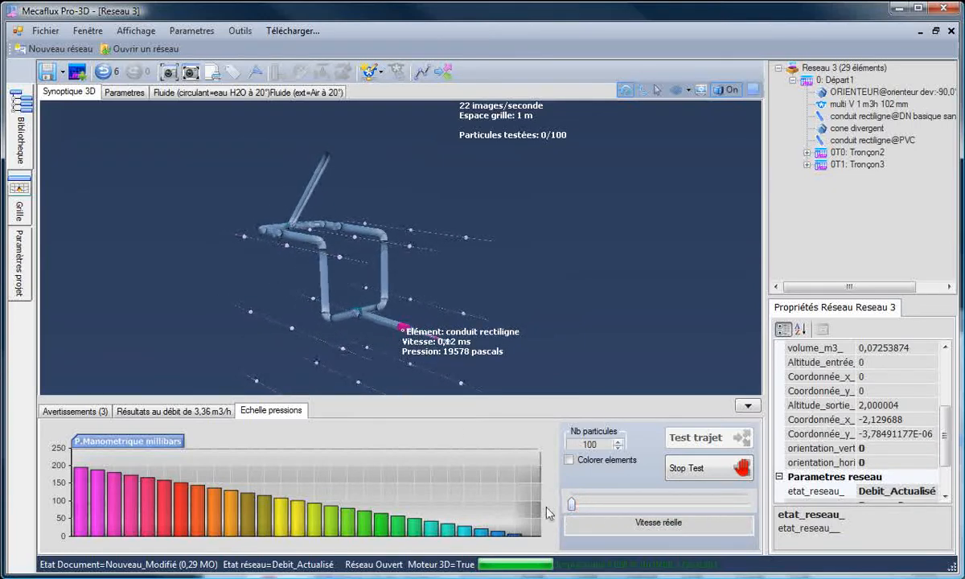
scroll(358, 362, up, 5)
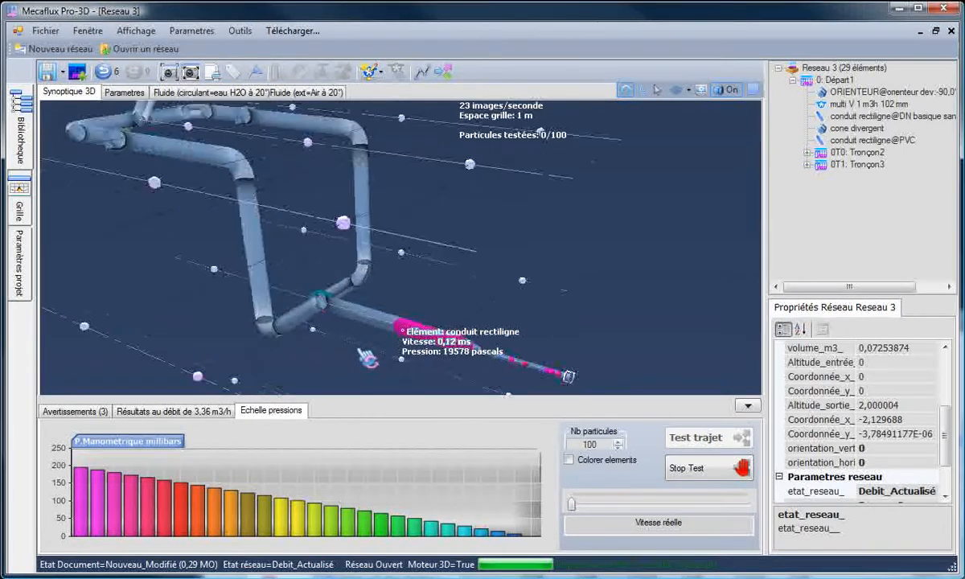
- Examine the gate valves in Tronçon3 and Tronçon2 and follow the particles' progress around the loop
drag(354, 362, 447, 145)
click(448, 143)
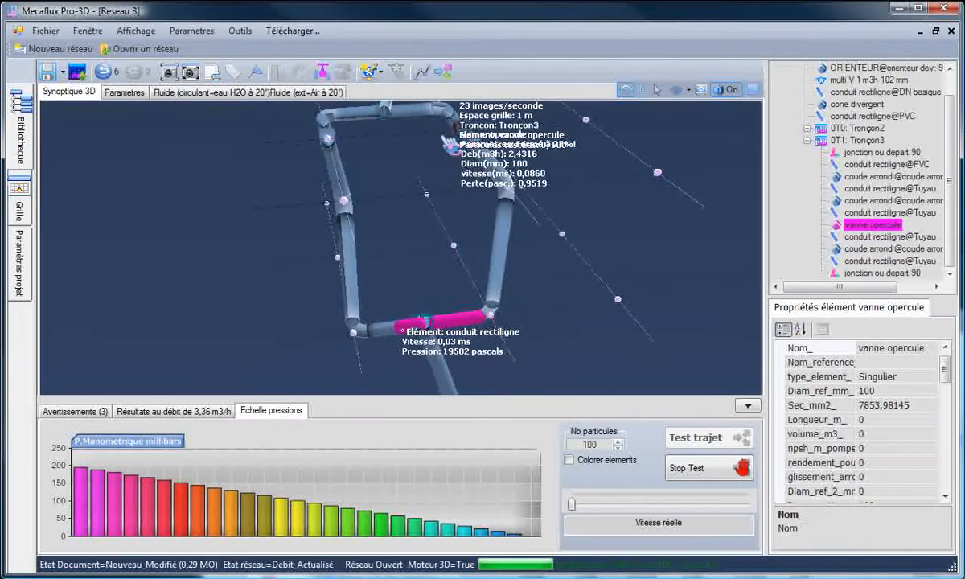
click(335, 165)
drag(370, 193, 420, 262)
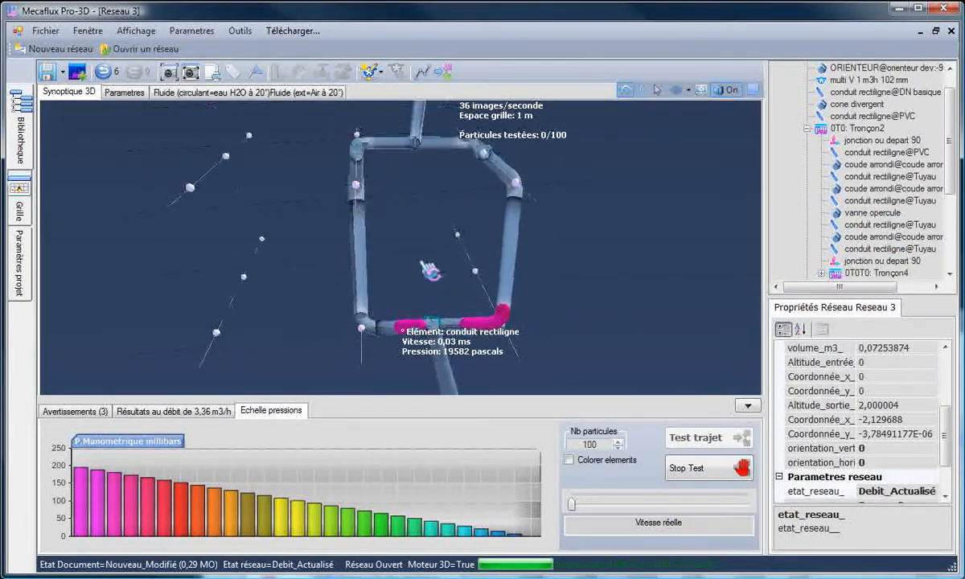
drag(459, 219, 459, 193)
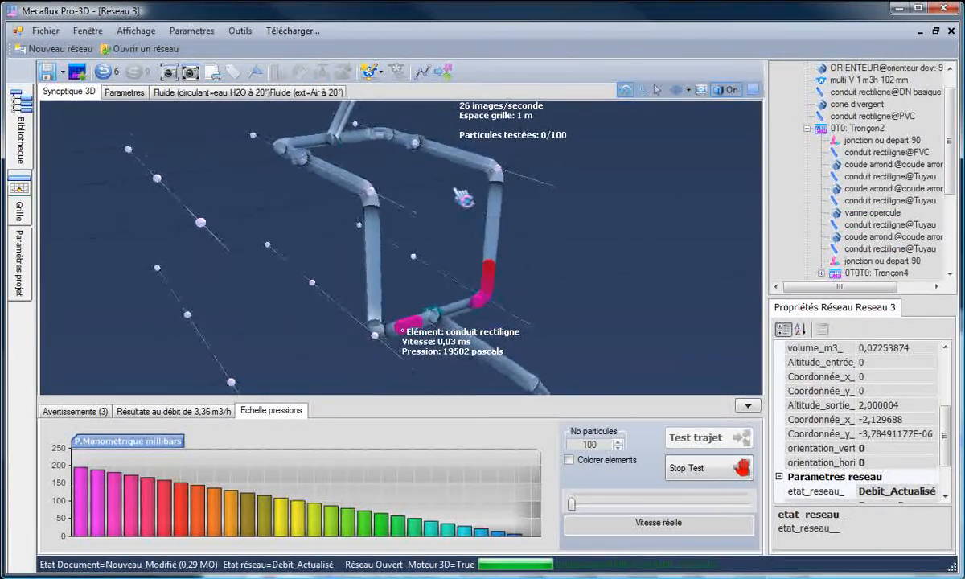
click(312, 170)
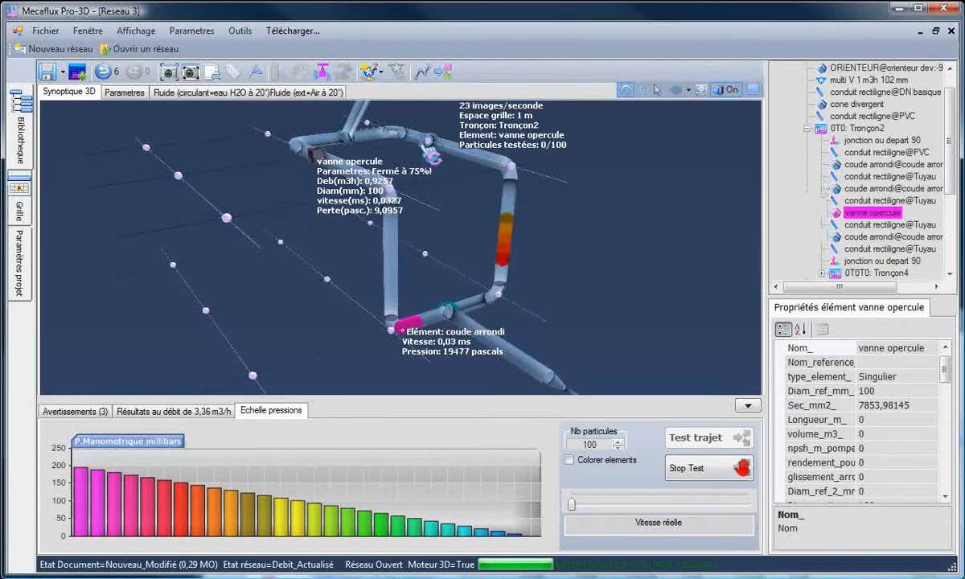
drag(430, 149, 438, 178)
click(466, 250)
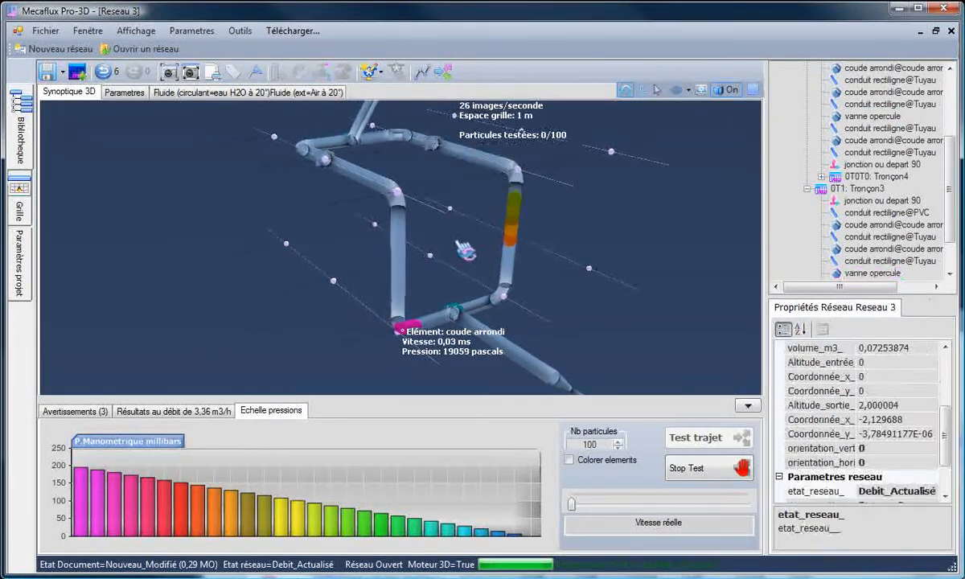
drag(341, 279, 563, 328)
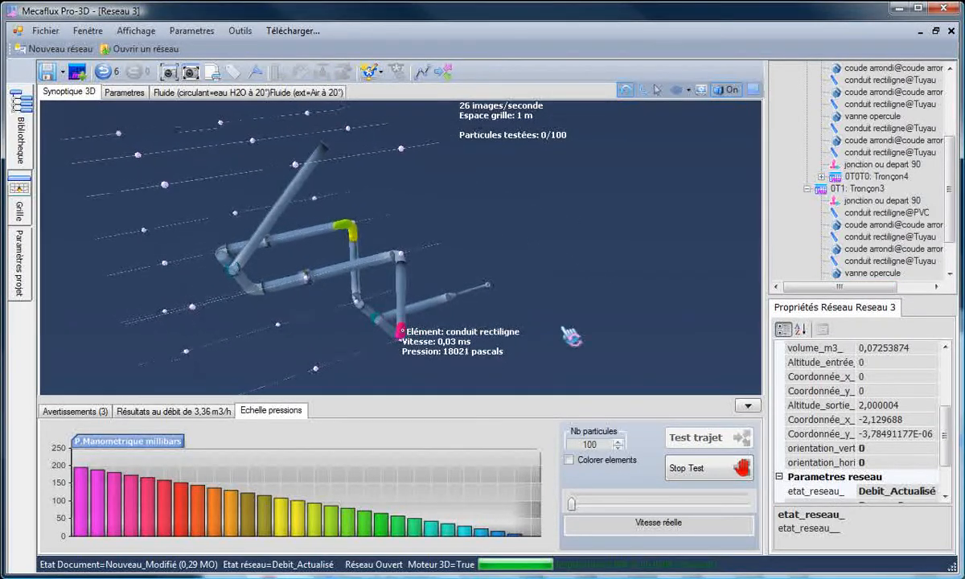